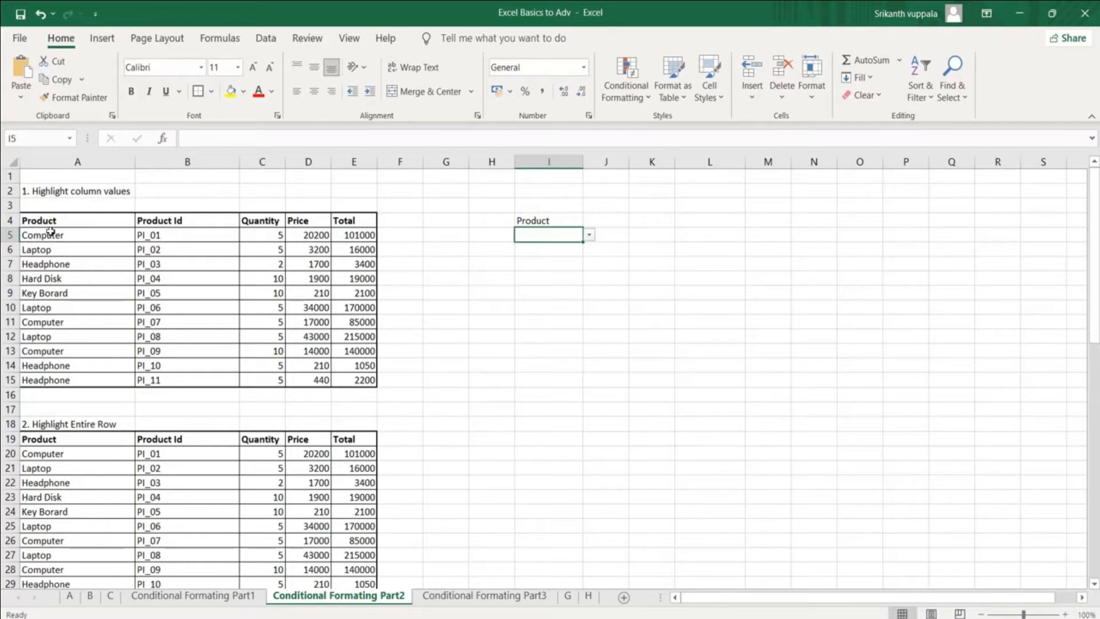
Step: Point out the Computer entries in A5, A11 and A13 by selecting them together, and deselect them
{"action": "left_click", "coordinate": [51, 233]}
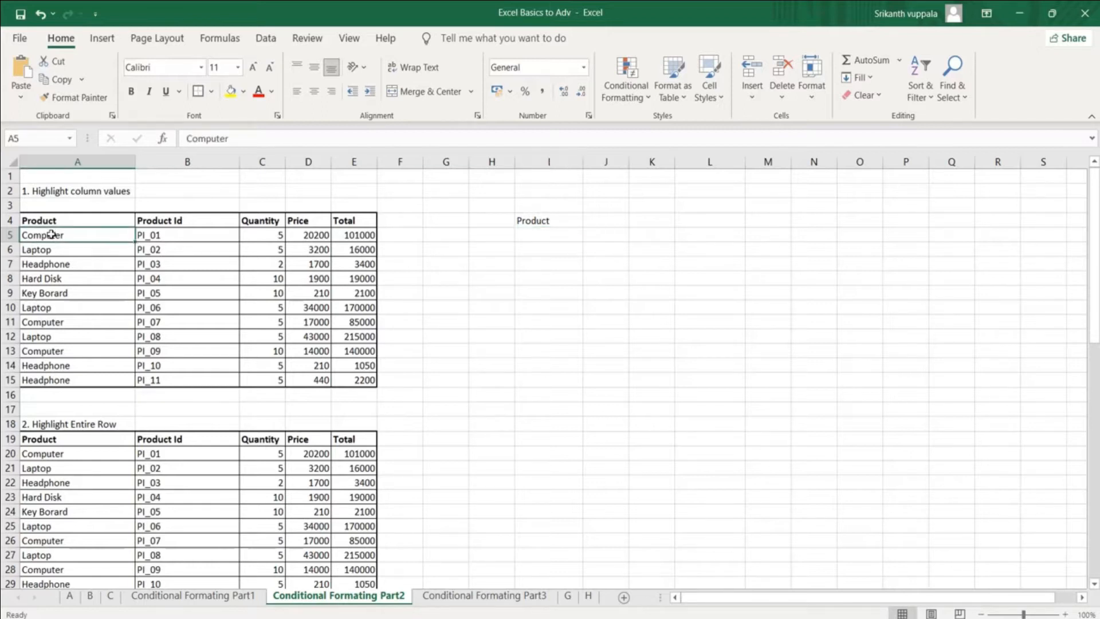
{"action": "left_click", "coordinate": [38, 323], "text": "ctrl"}
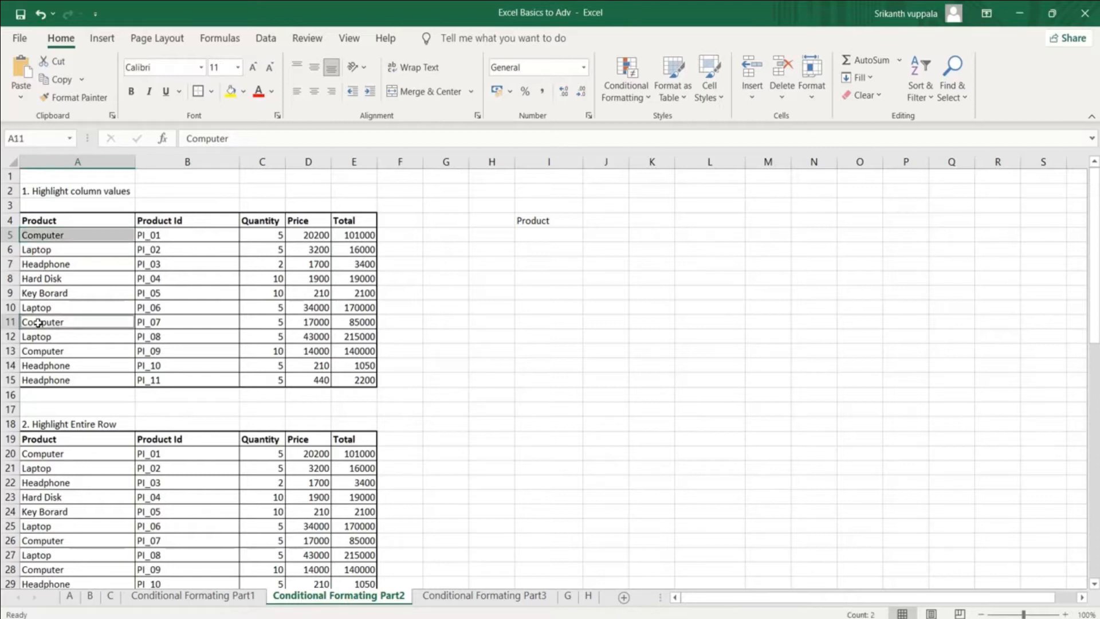
{"action": "left_click", "coordinate": [38, 354], "text": "ctrl"}
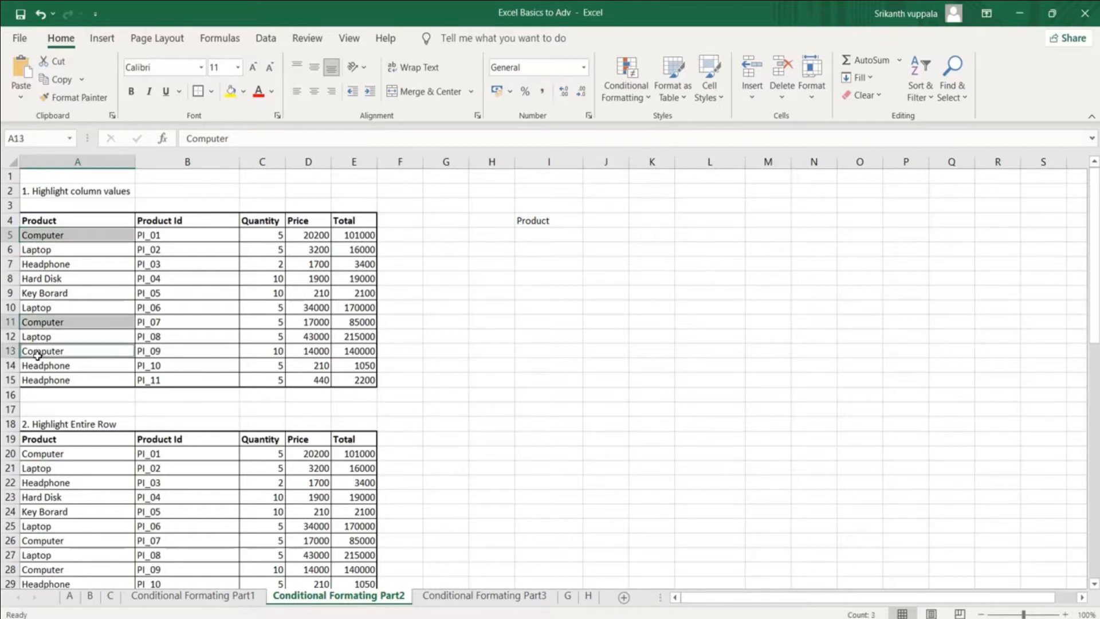
{"action": "left_click", "coordinate": [487, 378]}
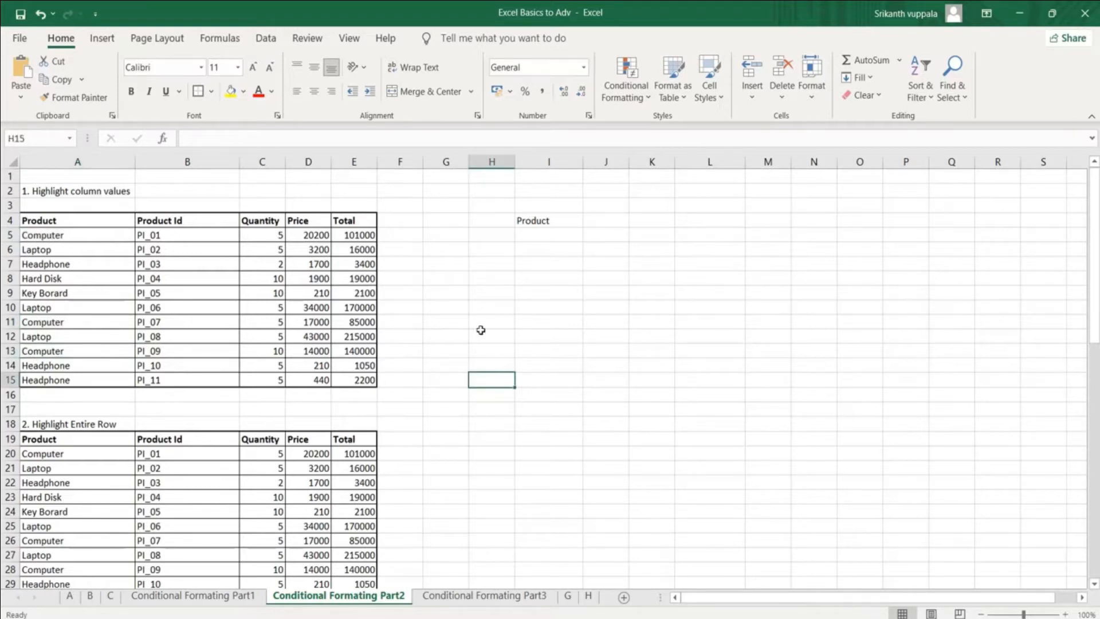
Step: Test the existing highlighting by choosing Computer, Laptop and Headphone in turn in product list cell I5, and clear the cell
{"action": "left_click", "coordinate": [537, 236]}
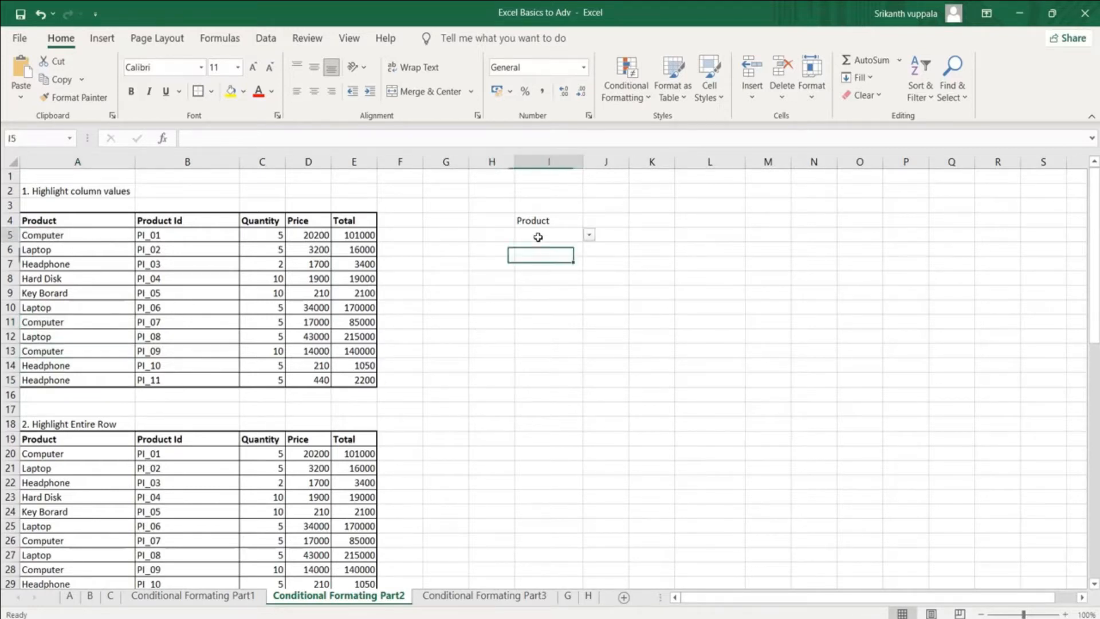
{"action": "left_click", "coordinate": [589, 237]}
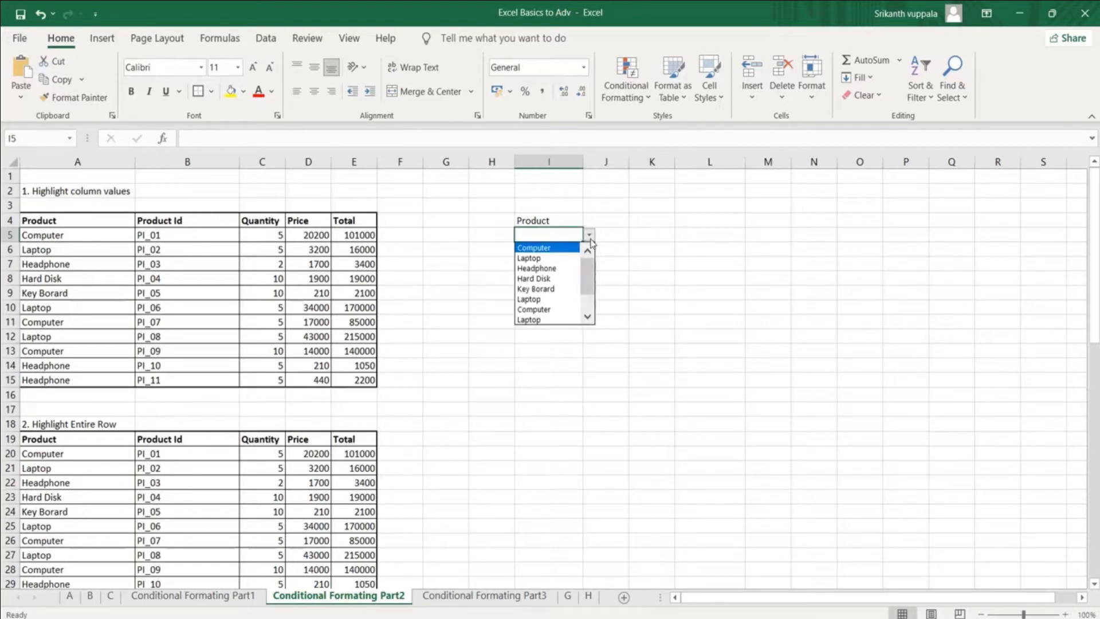
{"action": "left_click", "coordinate": [535, 310]}
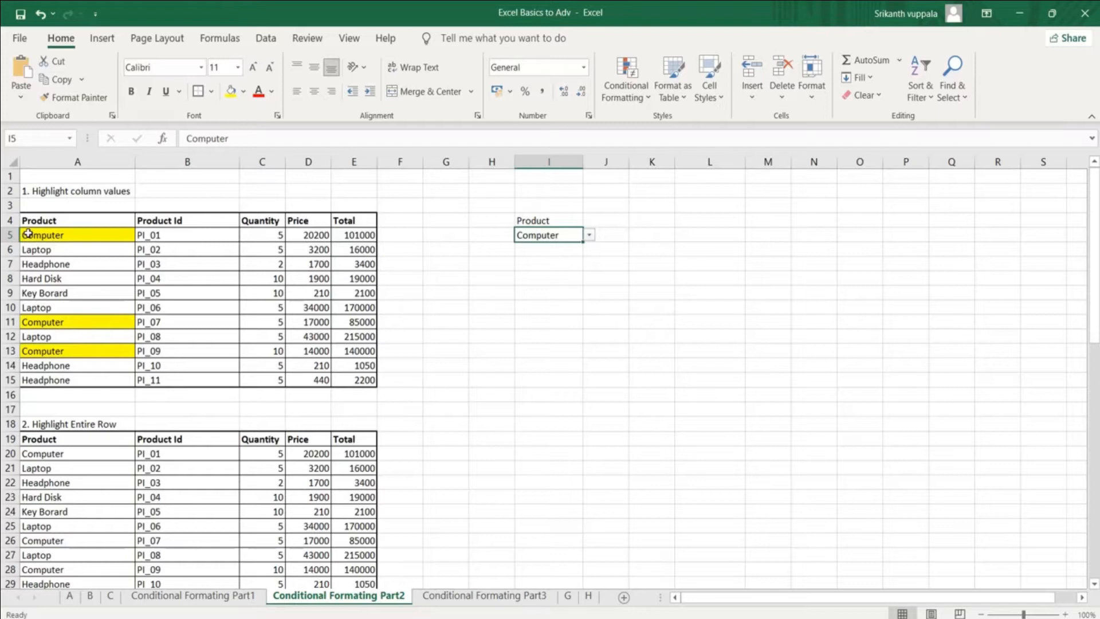
{"action": "left_click", "coordinate": [588, 235]}
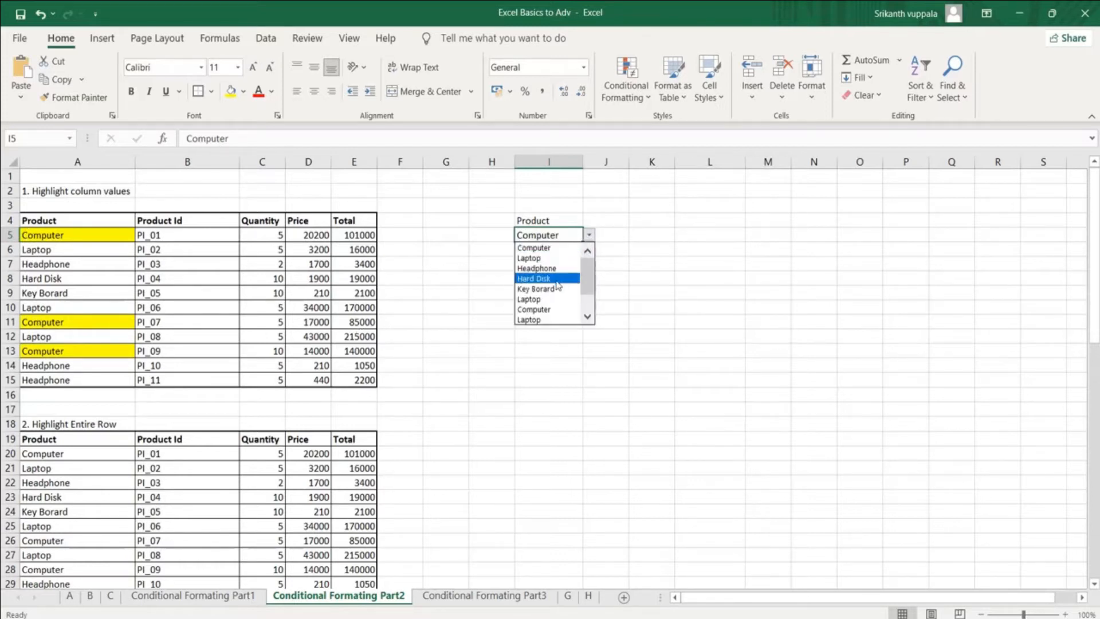
{"action": "left_click", "coordinate": [541, 321]}
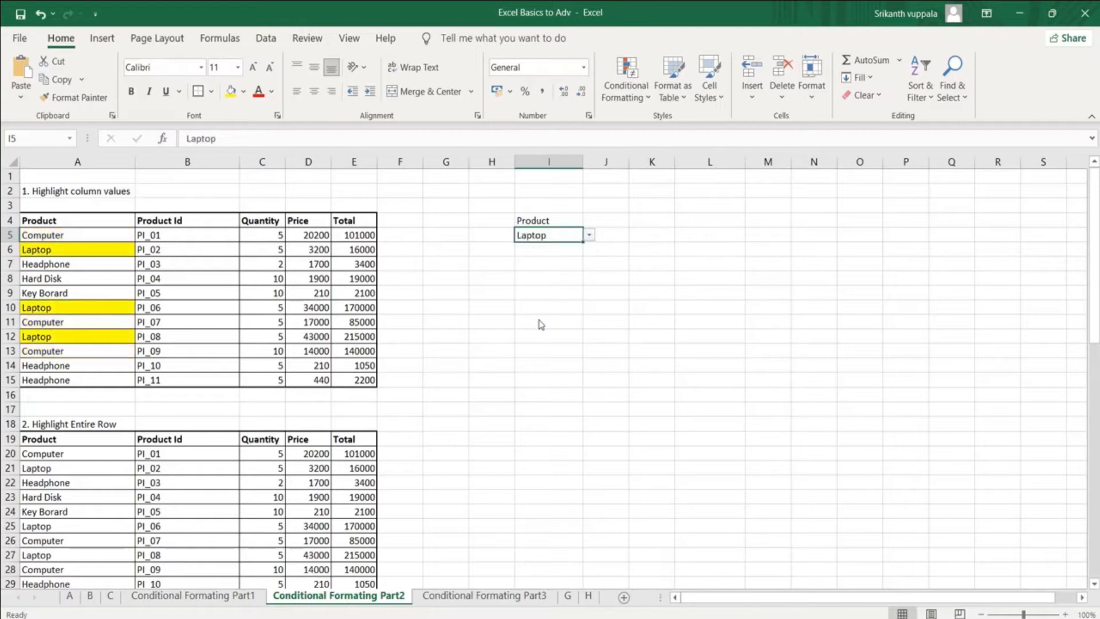
{"action": "left_click", "coordinate": [589, 235]}
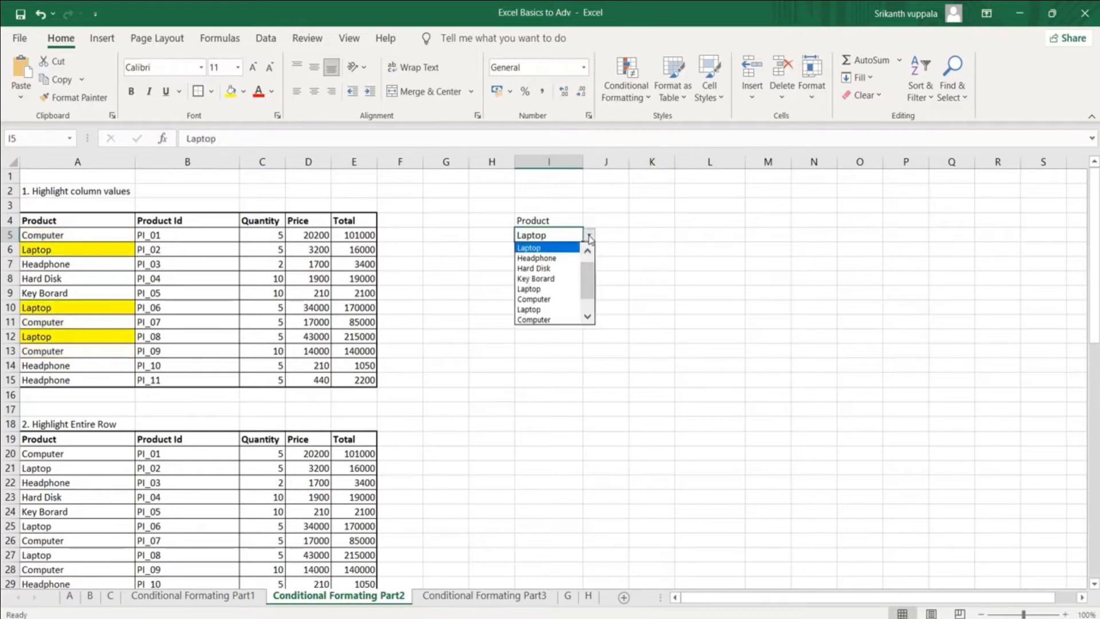
{"action": "left_click", "coordinate": [557, 258]}
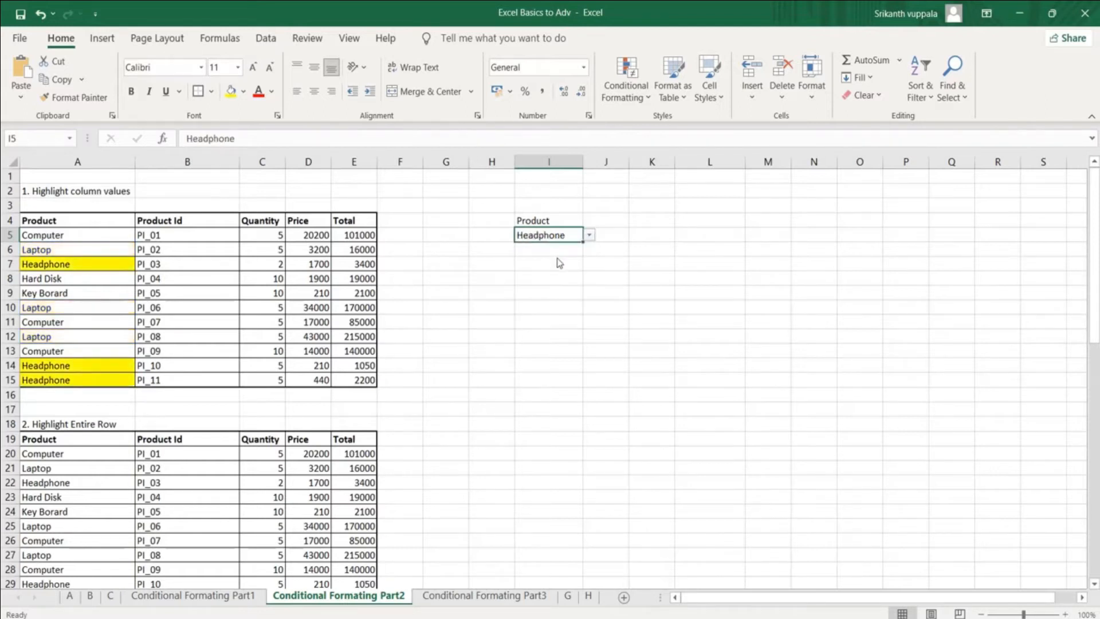
{"action": "left_click", "coordinate": [549, 264]}
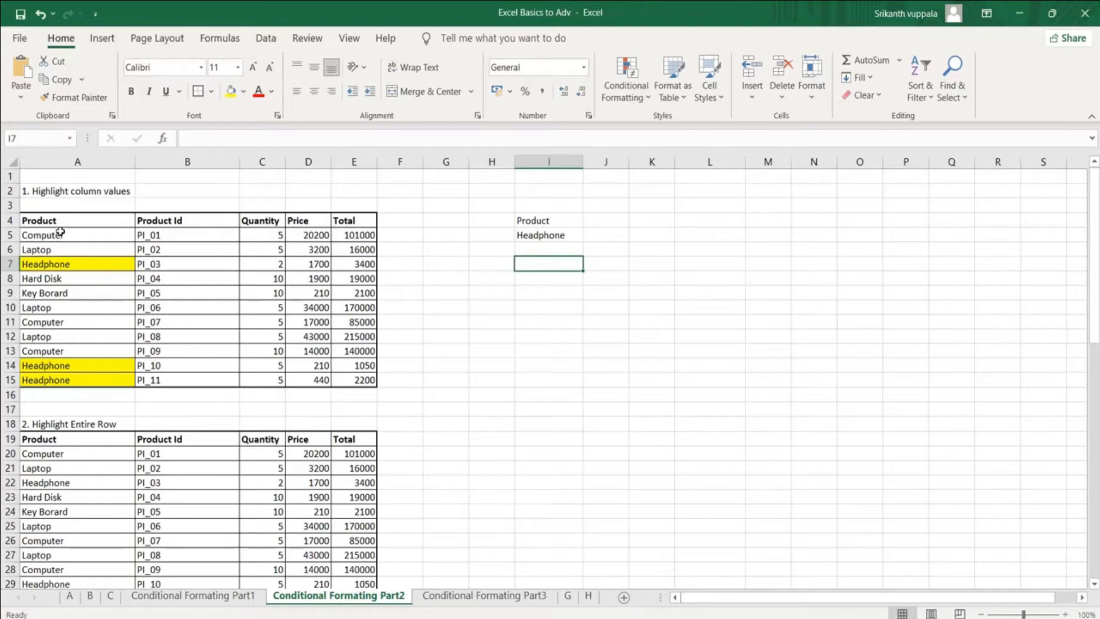
{"action": "left_click", "coordinate": [536, 237]}
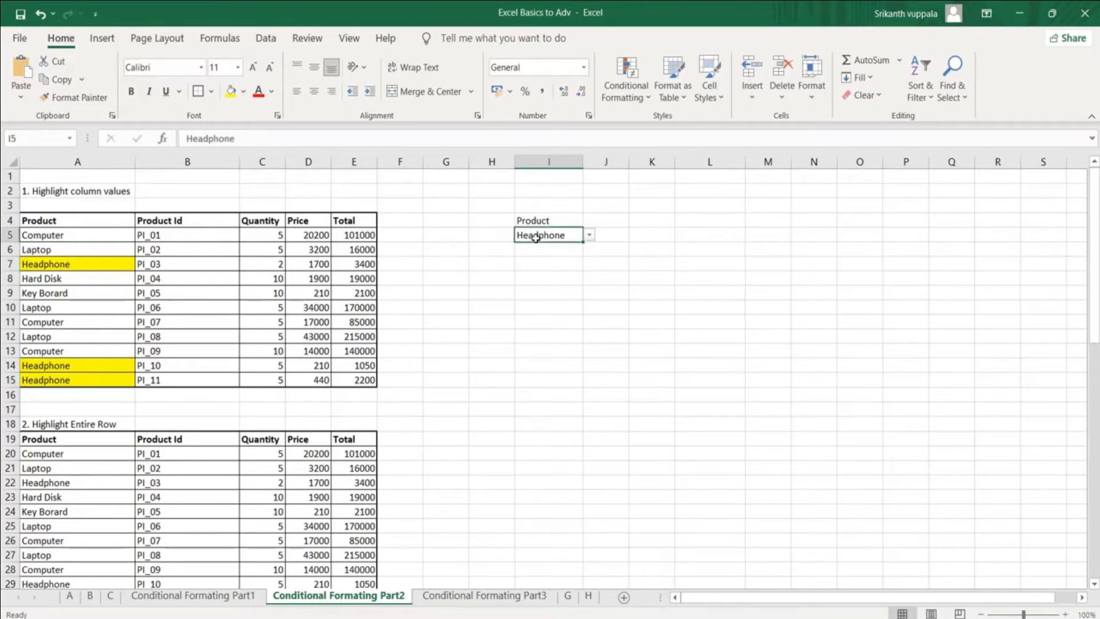
{"action": "key", "text": "Delete"}
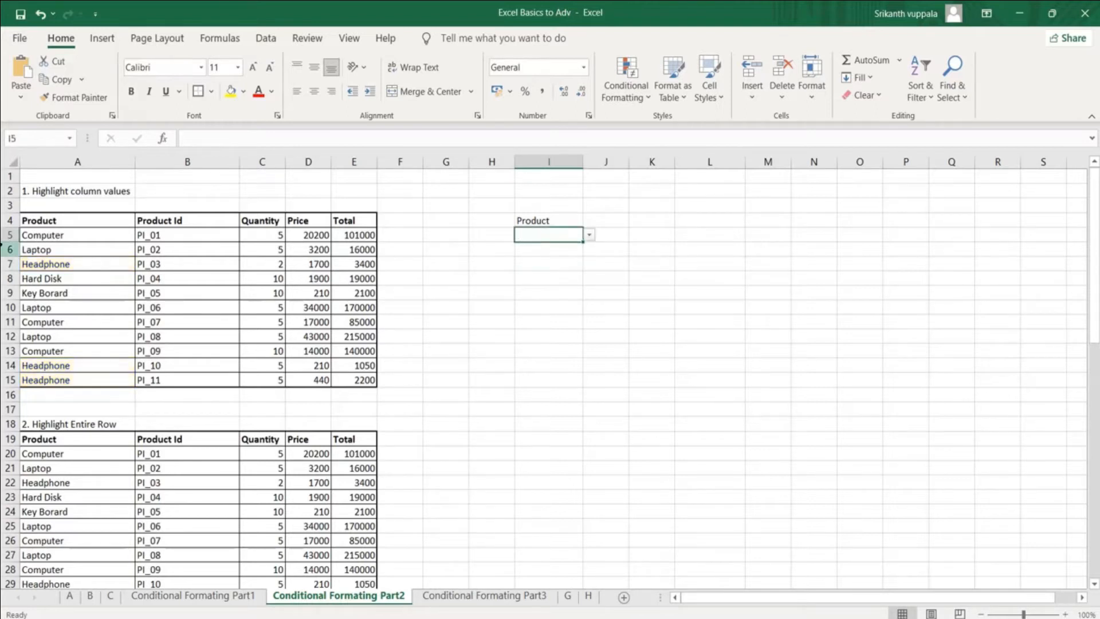
Step: Clear the conditional formatting rules from the first table's data range A5:E15
{"action": "left_click_drag", "start_coordinate": [36, 237], "coordinate": [342, 376]}
{"action": "left_click", "coordinate": [626, 86]}
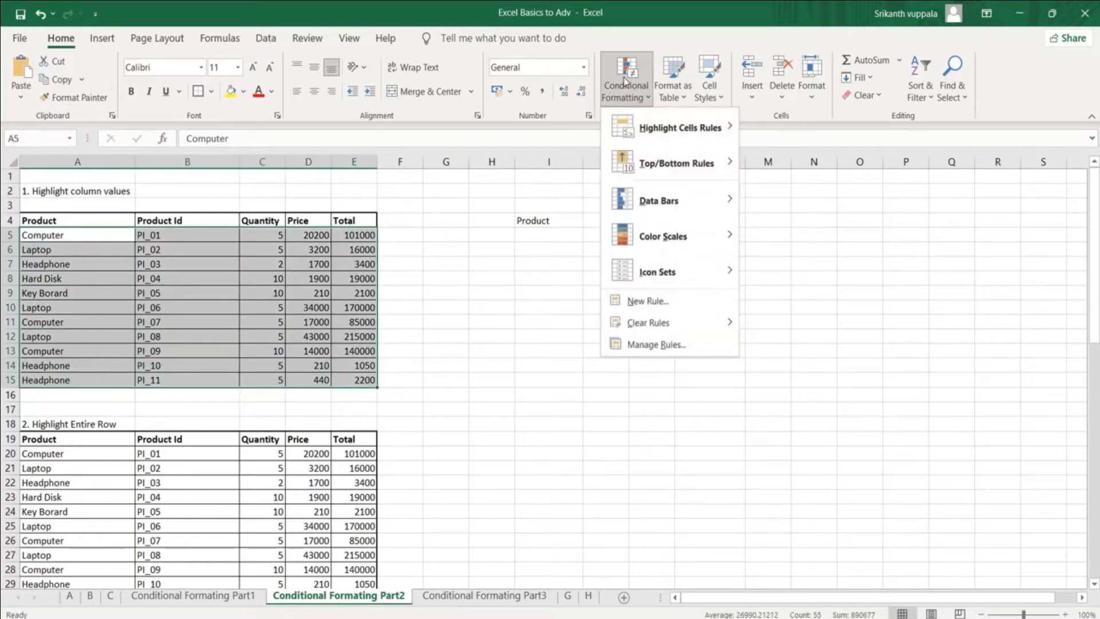
{"action": "mouse_move", "coordinate": [663, 323]}
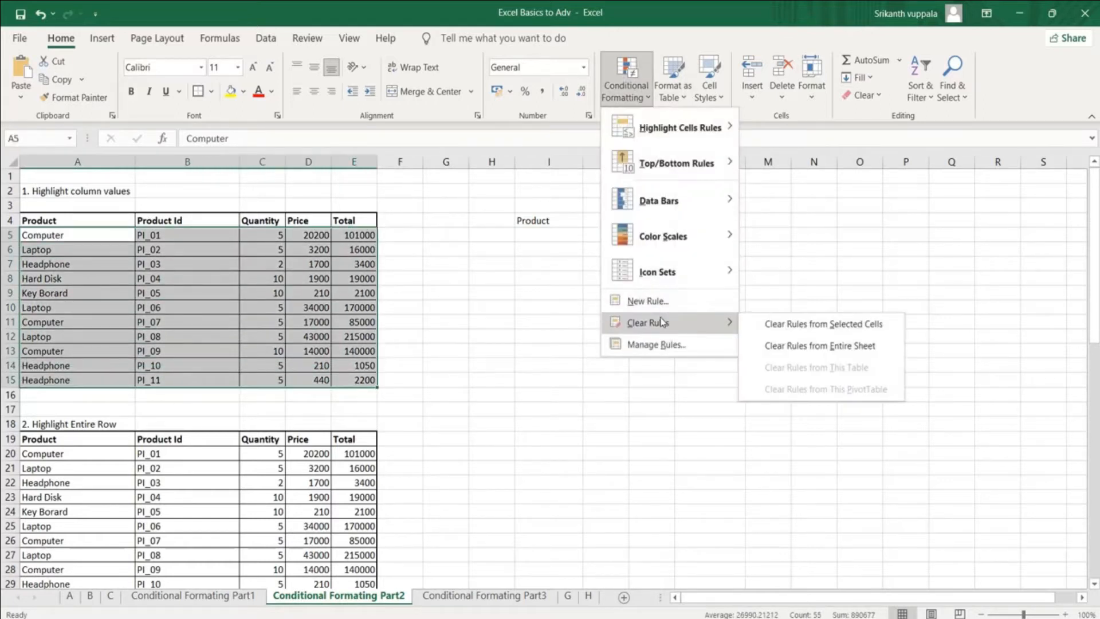
{"action": "left_click", "coordinate": [816, 327]}
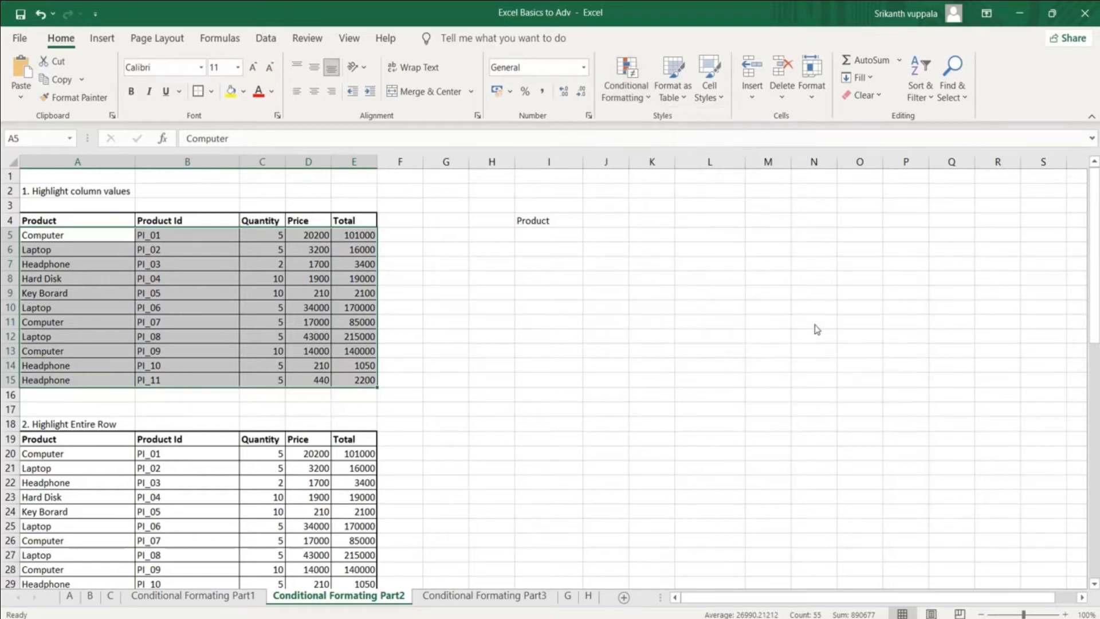
Step: Choose Computer in product list cell I5 to check the cleared table for highlighting, and empty the cell again
{"action": "left_click", "coordinate": [572, 344]}
{"action": "left_click", "coordinate": [573, 235]}
{"action": "left_click", "coordinate": [589, 235]}
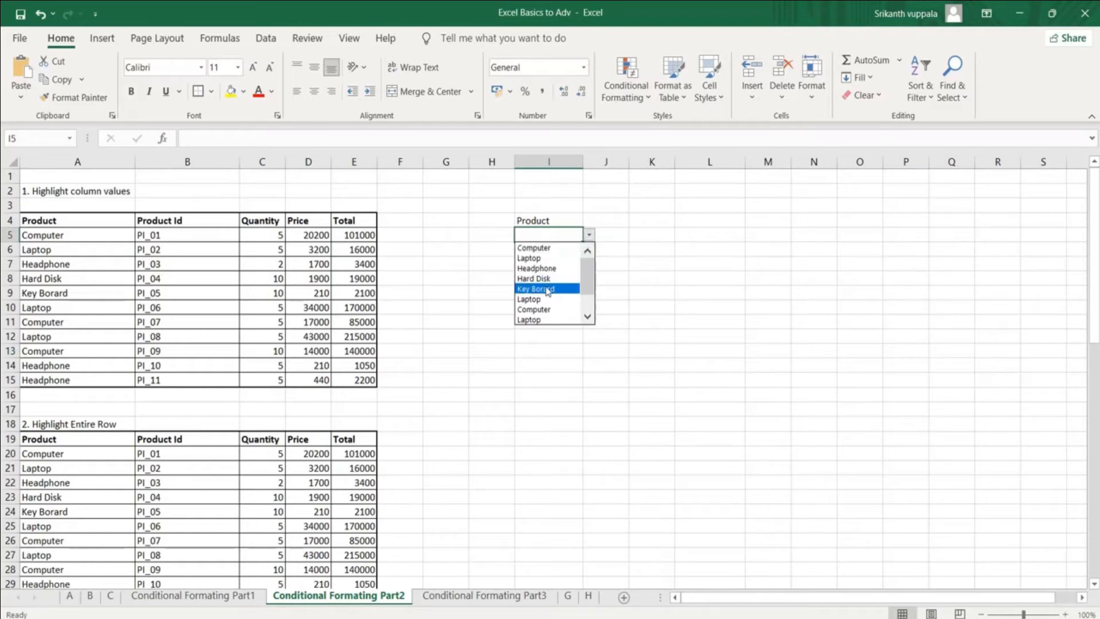
{"action": "left_click", "coordinate": [540, 310]}
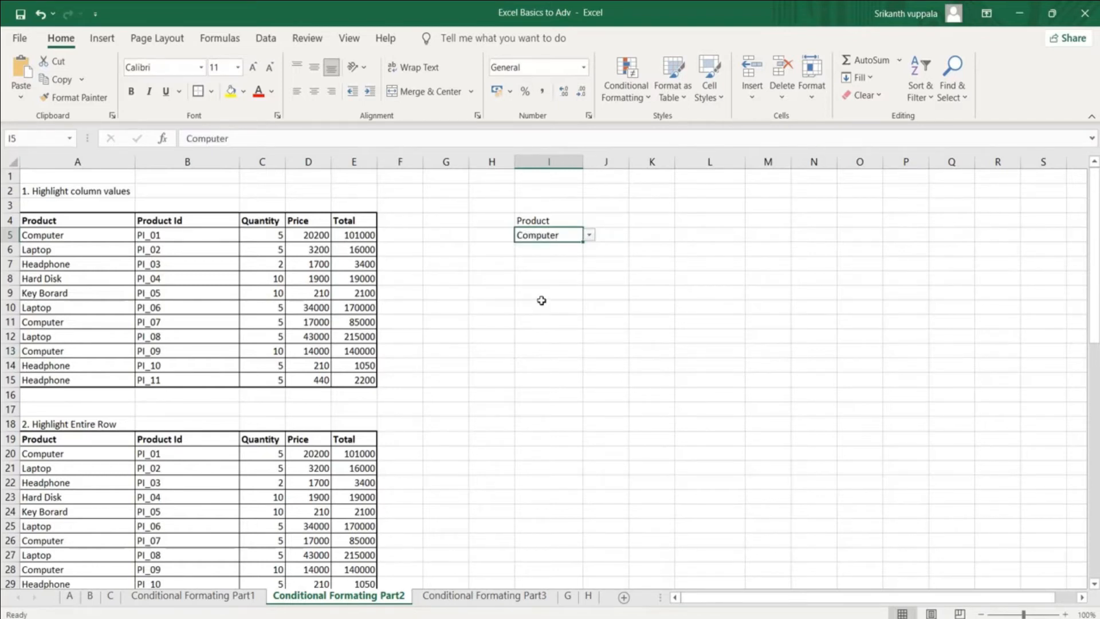
{"action": "key", "text": "Delete"}
Step: Start a new conditional formatting rule for A5:E15 that uses a formula to determine which cells to format
{"action": "left_click_drag", "start_coordinate": [60, 231], "coordinate": [356, 376]}
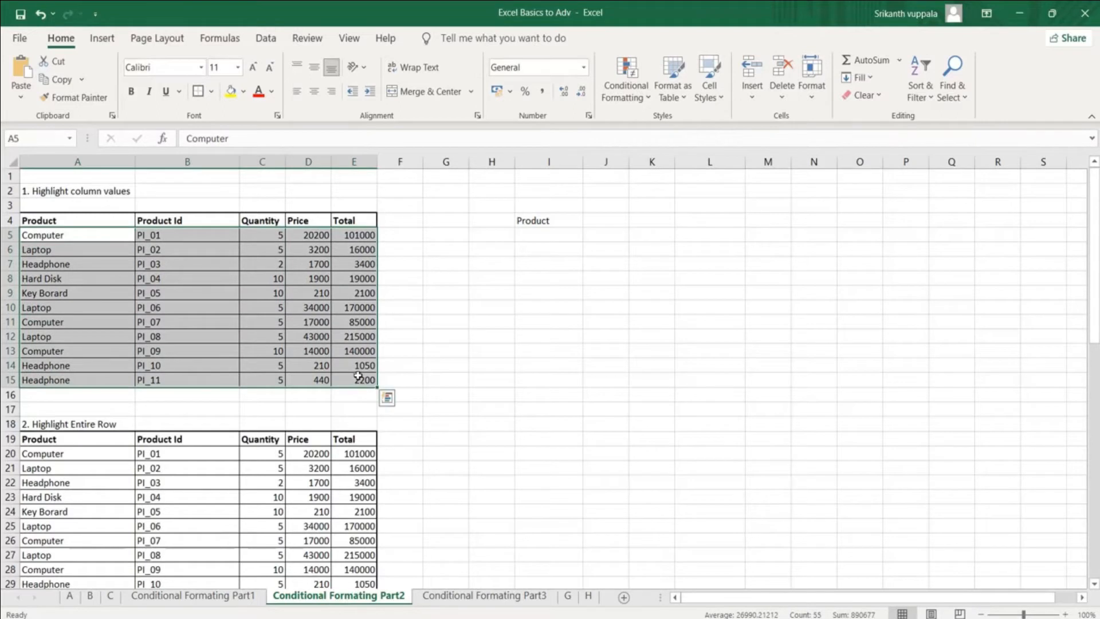
{"action": "left_click", "coordinate": [628, 97]}
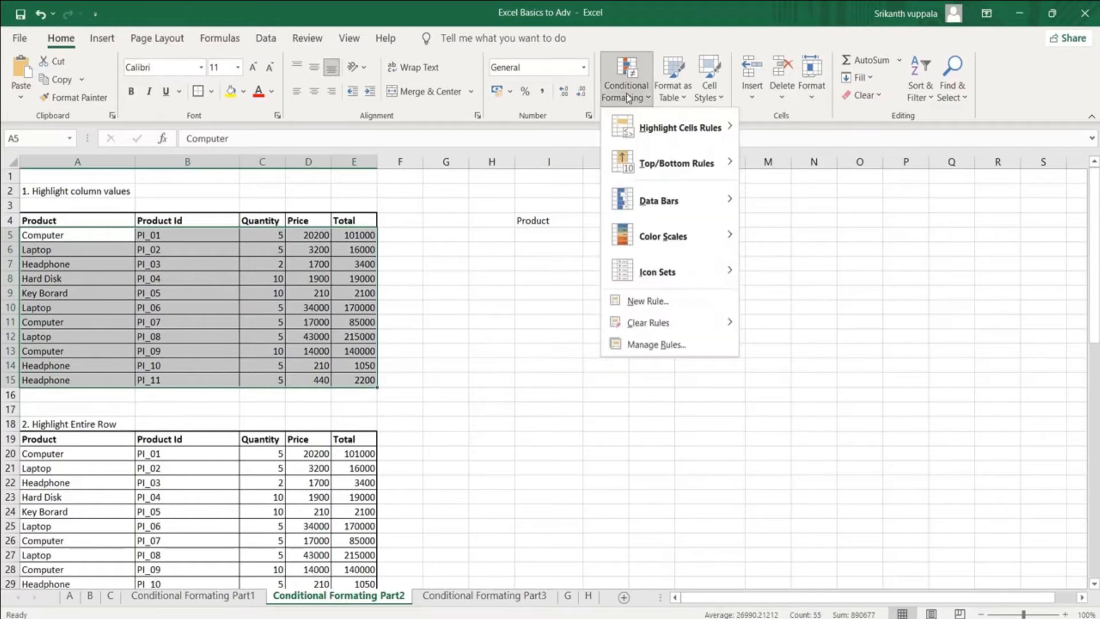
{"action": "left_click", "coordinate": [650, 301]}
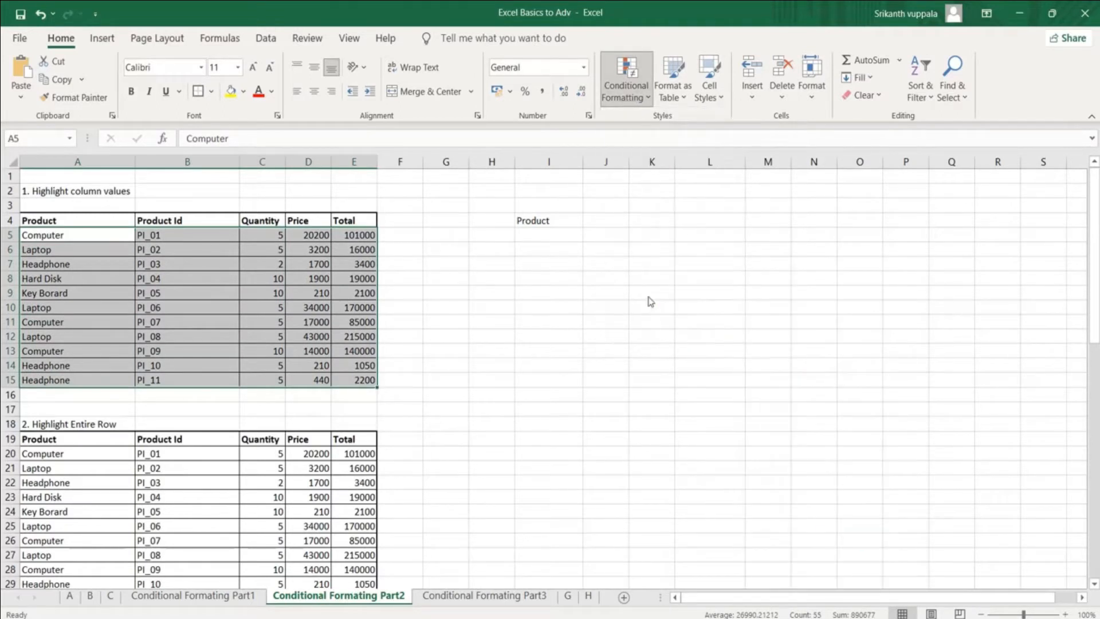
{"action": "left_click_drag", "start_coordinate": [637, 46], "coordinate": [709, 42]}
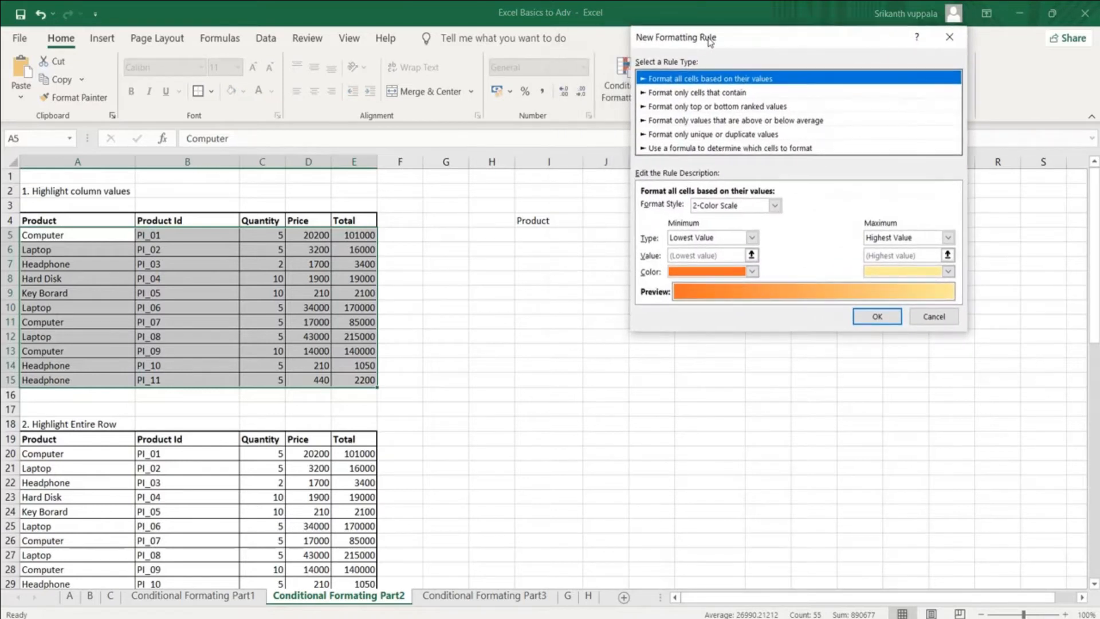
{"action": "left_click", "coordinate": [680, 150]}
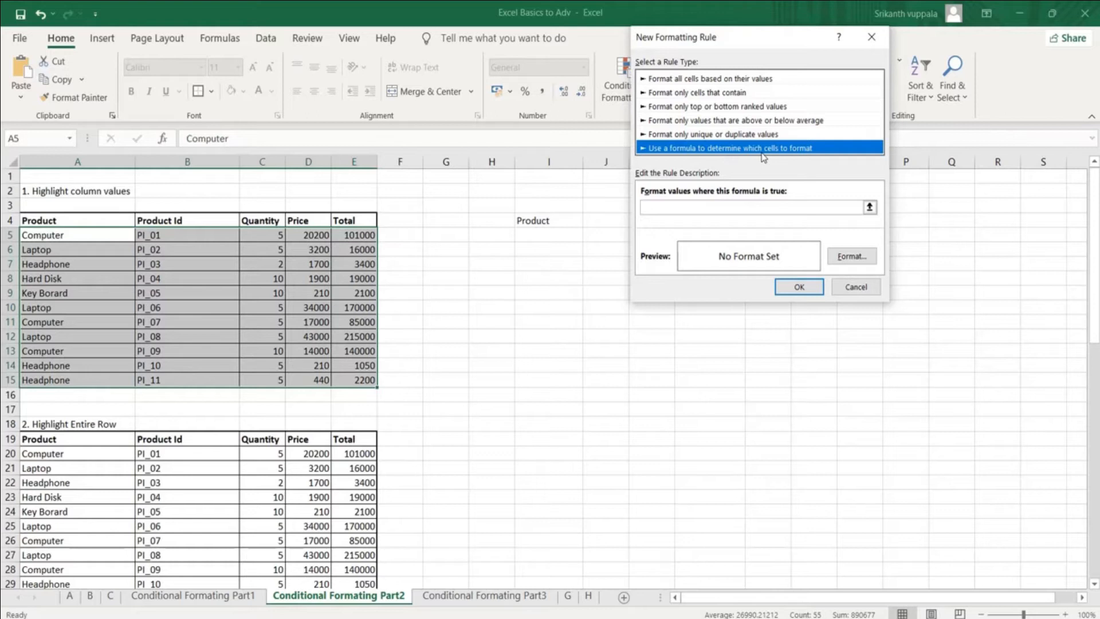
Step: Enter the rule formula =A5=$I$5, with a relative reference to A5 and an absolute reference to I5
{"action": "left_click", "coordinate": [660, 207]}
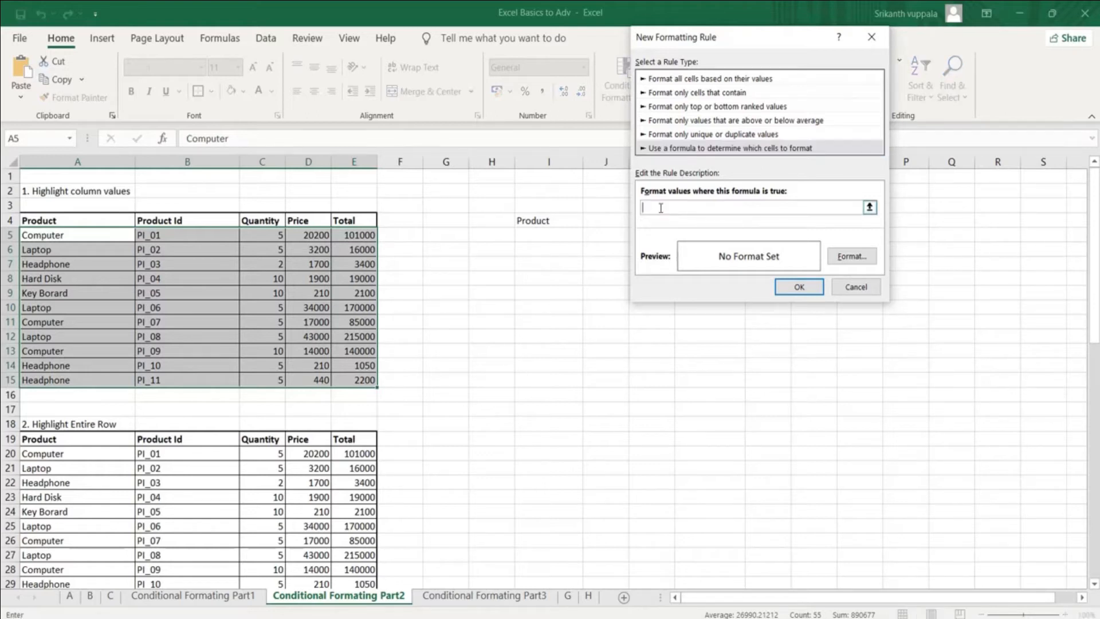
{"action": "left_click", "coordinate": [78, 235]}
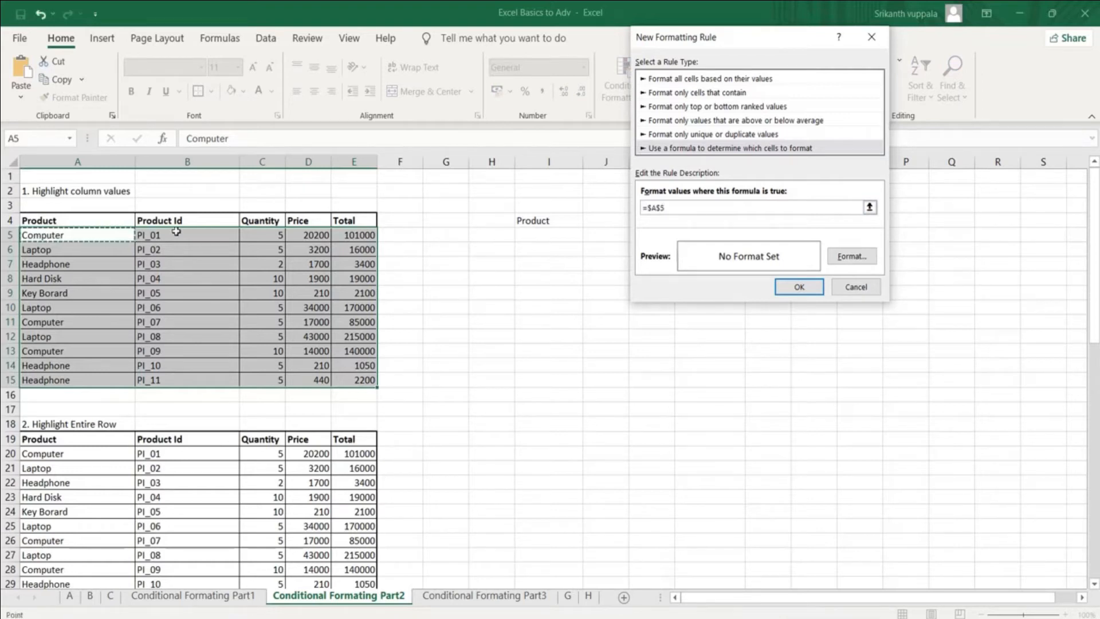
{"action": "left_click", "coordinate": [662, 207]}
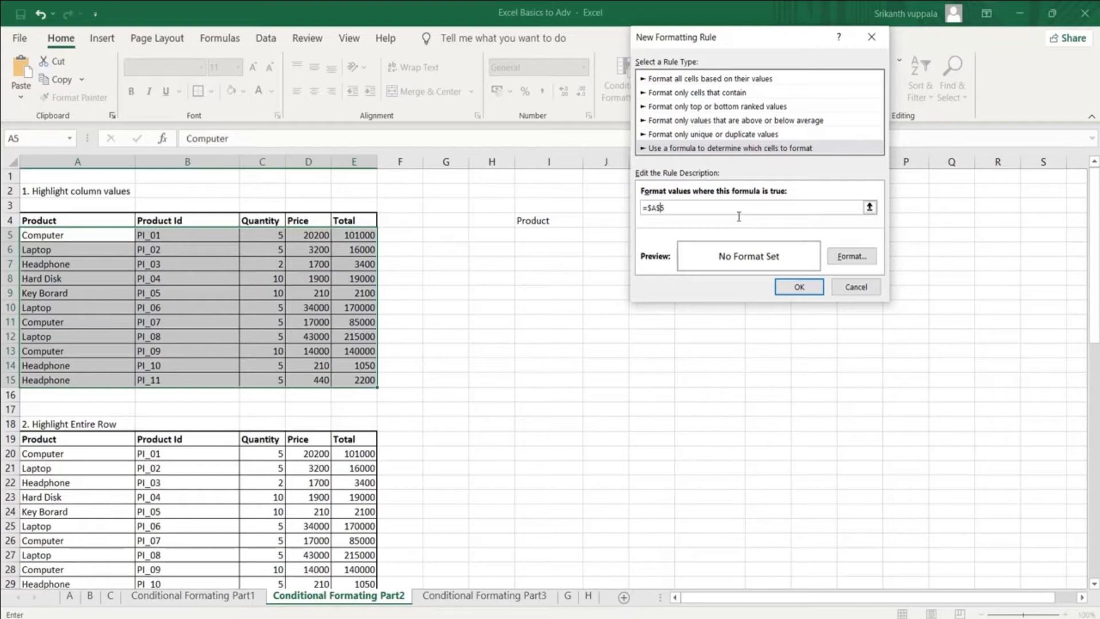
{"action": "key", "text": "BackSpace"}
{"action": "key", "text": "BackSpace"}
{"action": "left_click", "coordinate": [736, 207]}
{"action": "type", "text": "="}
{"action": "left_click", "coordinate": [546, 235]}
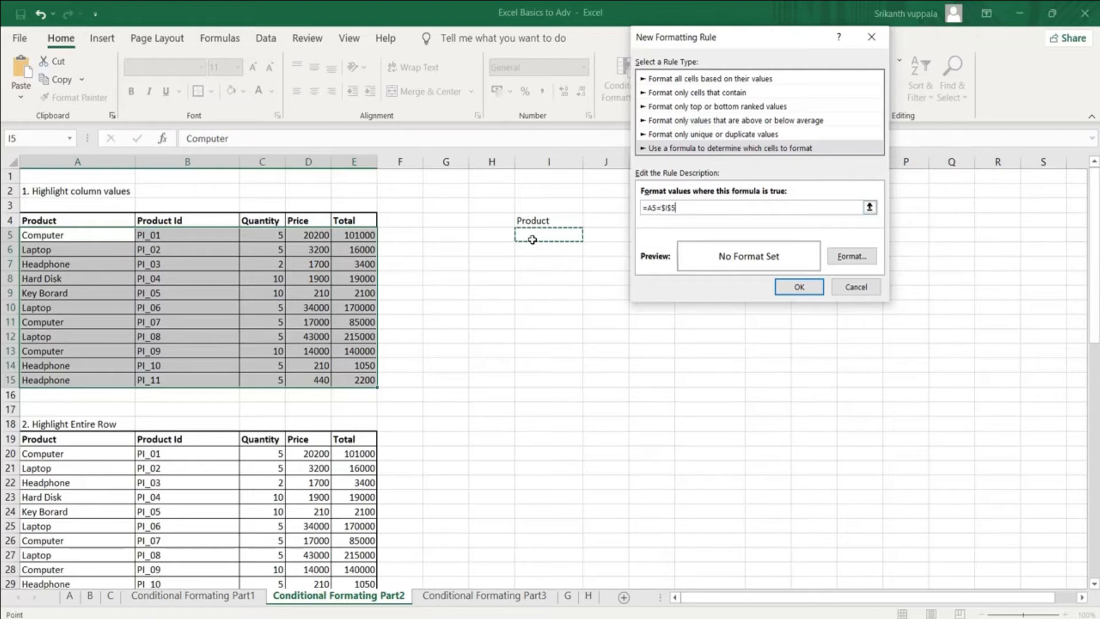
Step: Give the rule a yellow background fill and apply it to the selected range
{"action": "left_click", "coordinate": [852, 257]}
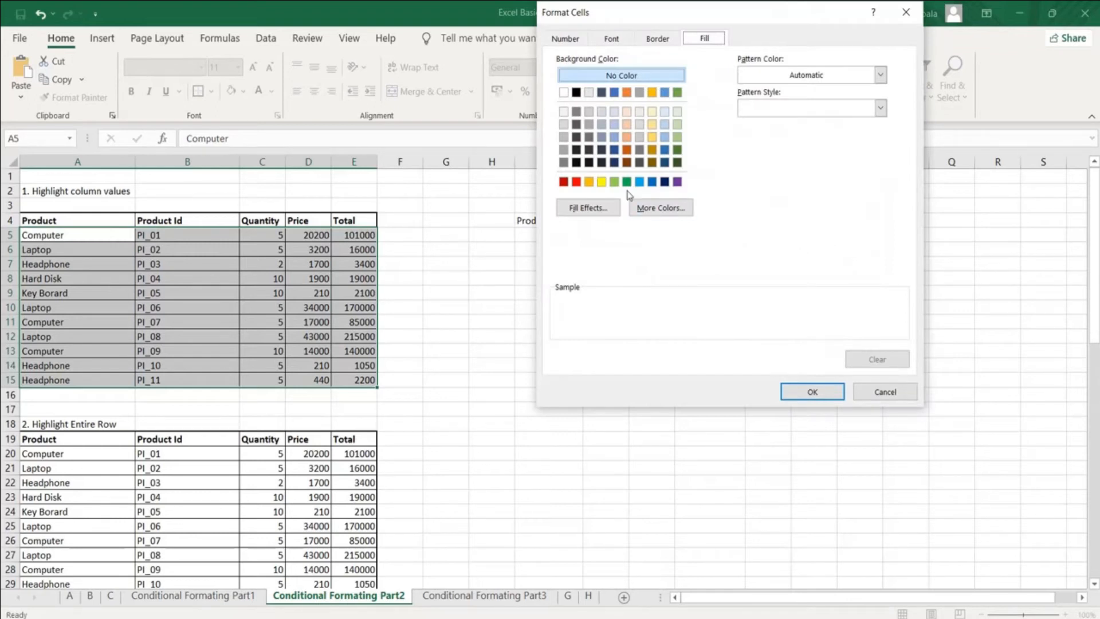
{"action": "left_click", "coordinate": [602, 182]}
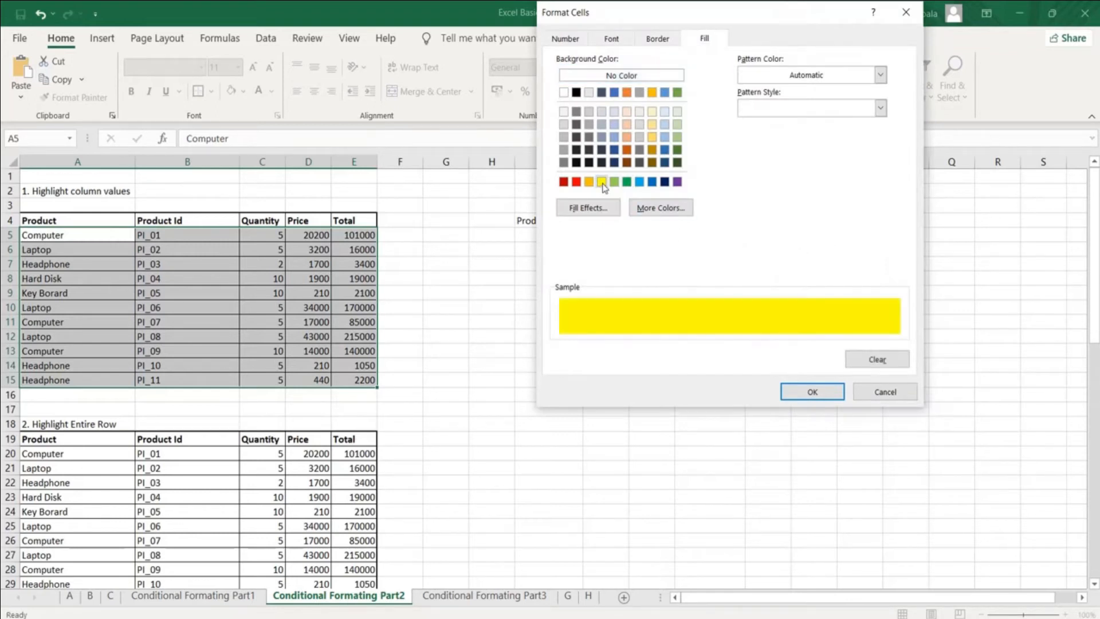
{"action": "left_click", "coordinate": [805, 391]}
{"action": "left_click", "coordinate": [799, 287]}
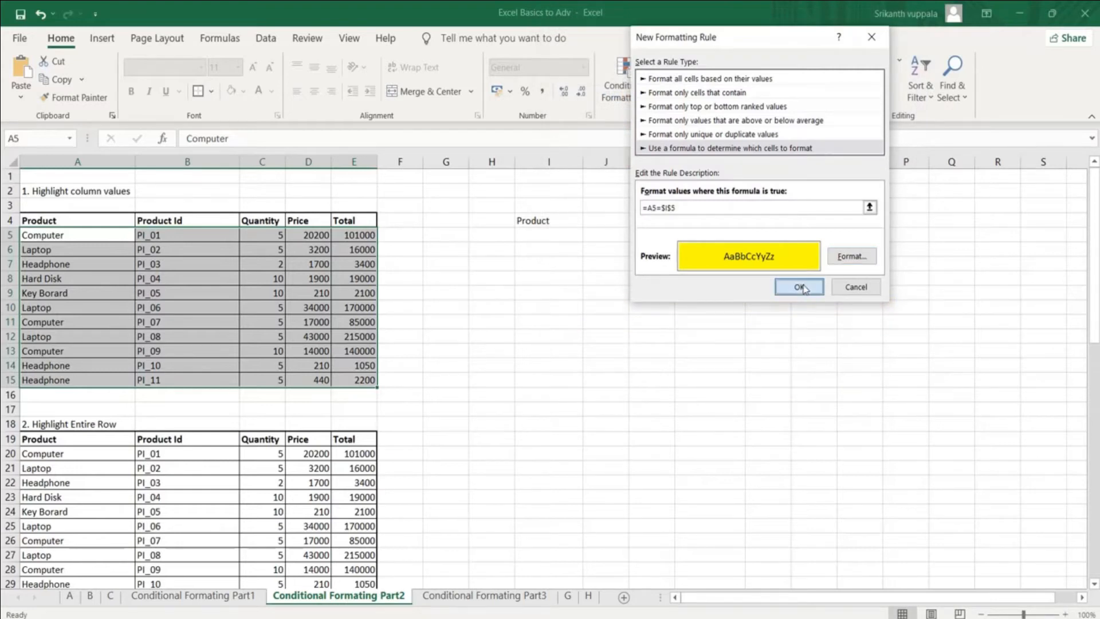
Step: Test the first table's highlighting by choosing Computer, Headphone, Laptop, Key Borard and again Laptop in product list cell I5
{"action": "left_click", "coordinate": [544, 234]}
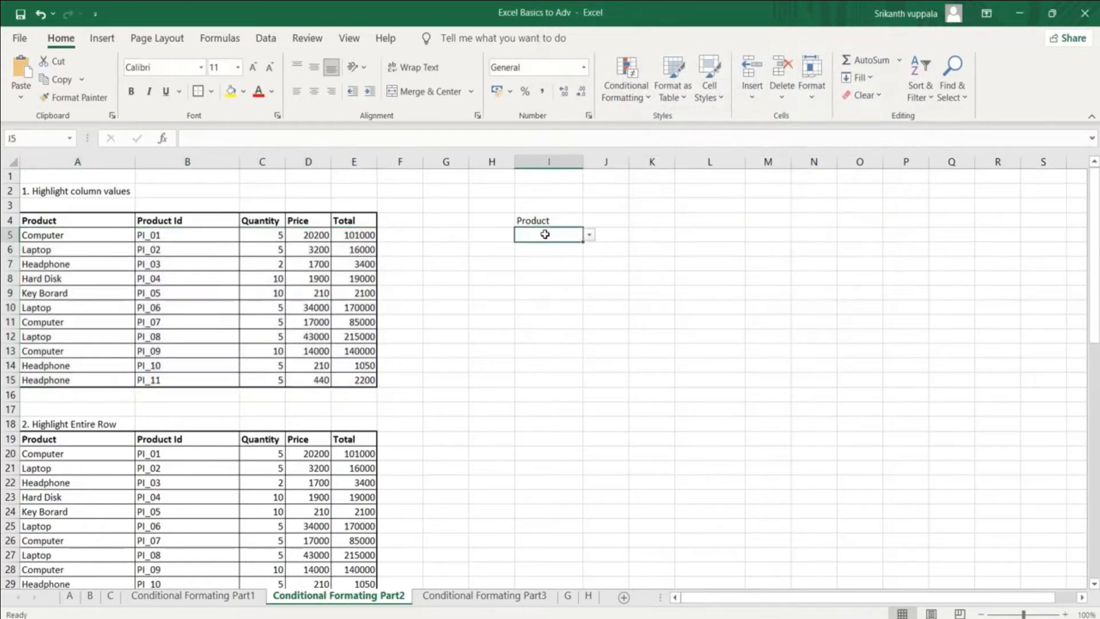
{"action": "left_click", "coordinate": [589, 235]}
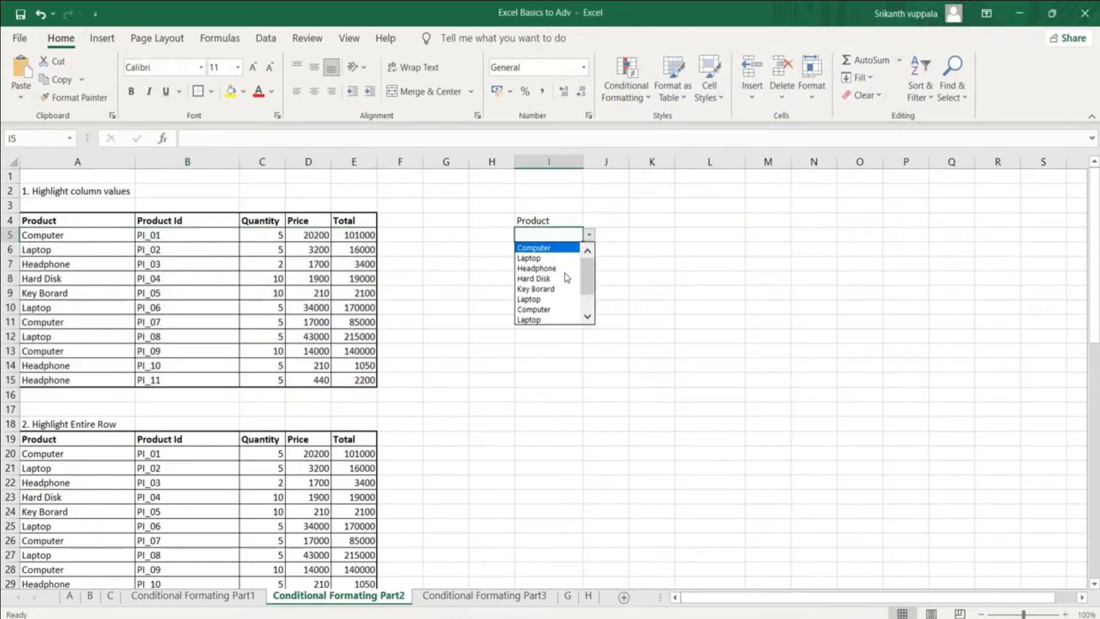
{"action": "left_click", "coordinate": [546, 314]}
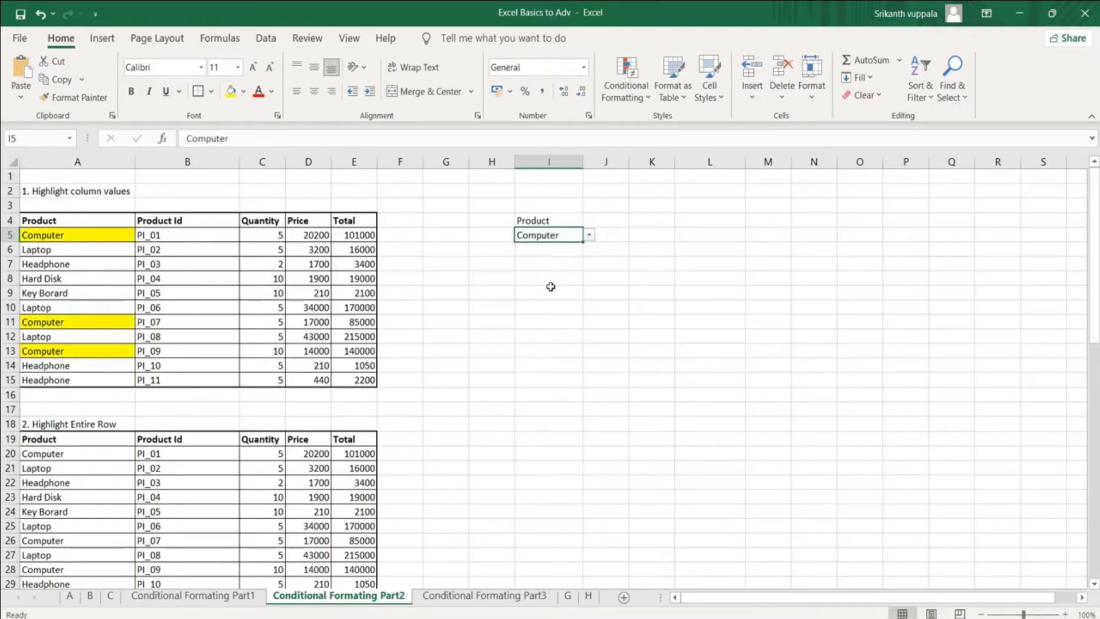
{"action": "left_click", "coordinate": [589, 235]}
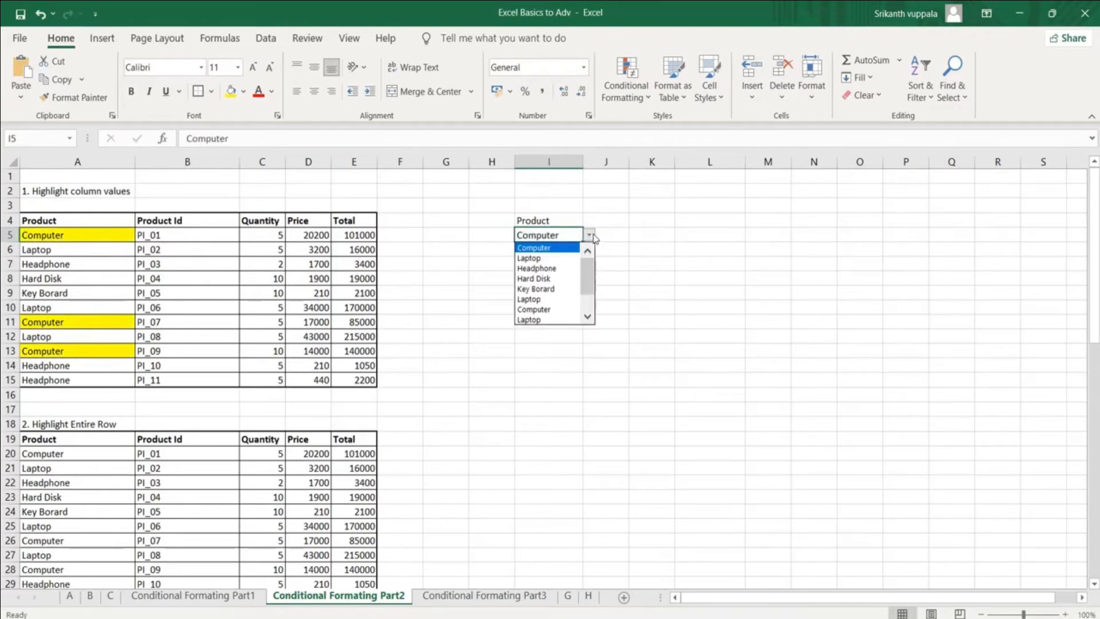
{"action": "left_click", "coordinate": [564, 268]}
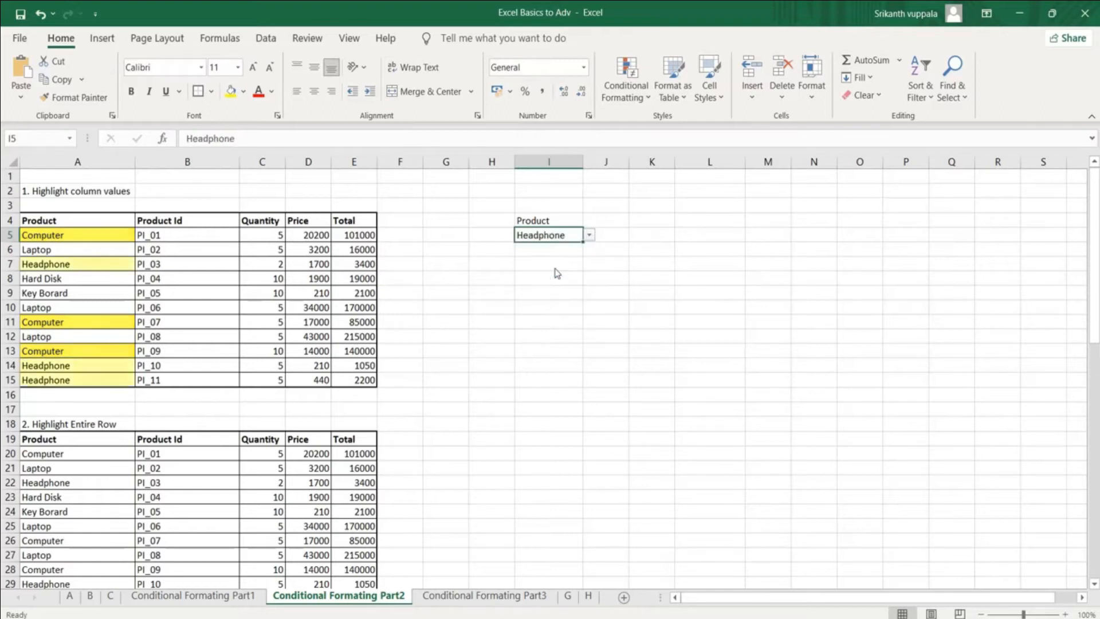
{"action": "left_click", "coordinate": [589, 235]}
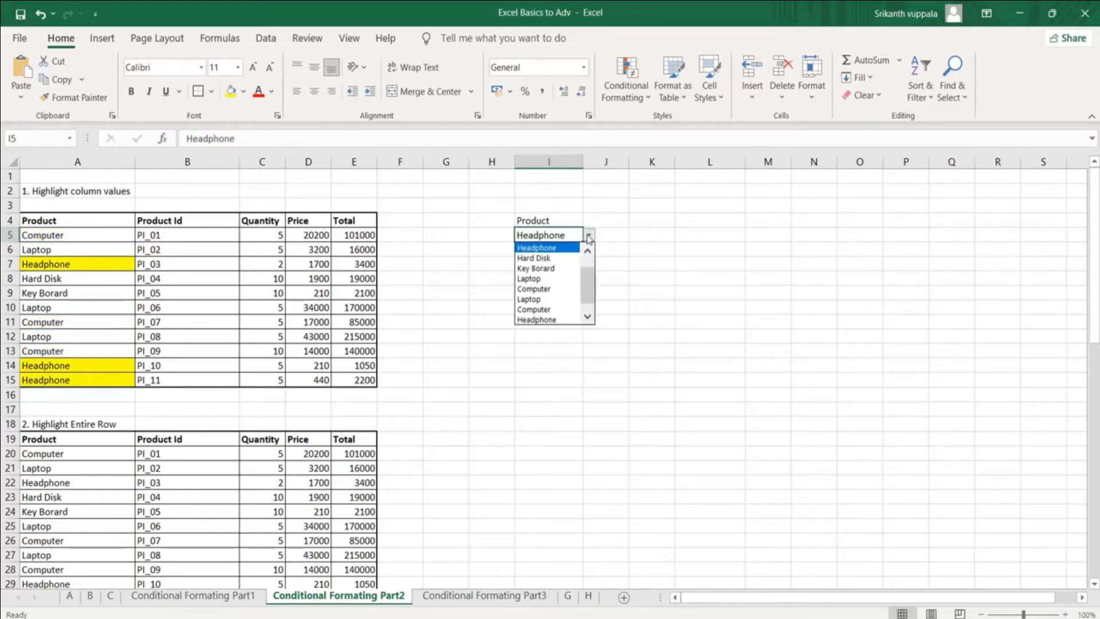
{"action": "left_click", "coordinate": [536, 300]}
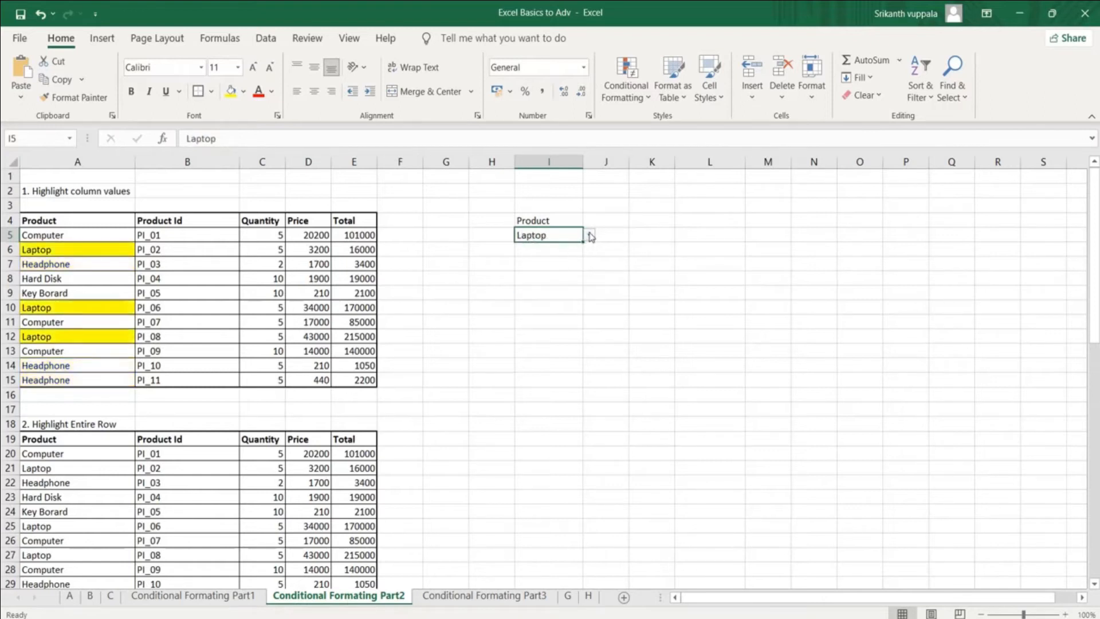
{"action": "left_click", "coordinate": [589, 235]}
{"action": "left_click", "coordinate": [536, 279]}
{"action": "left_click", "coordinate": [589, 236]}
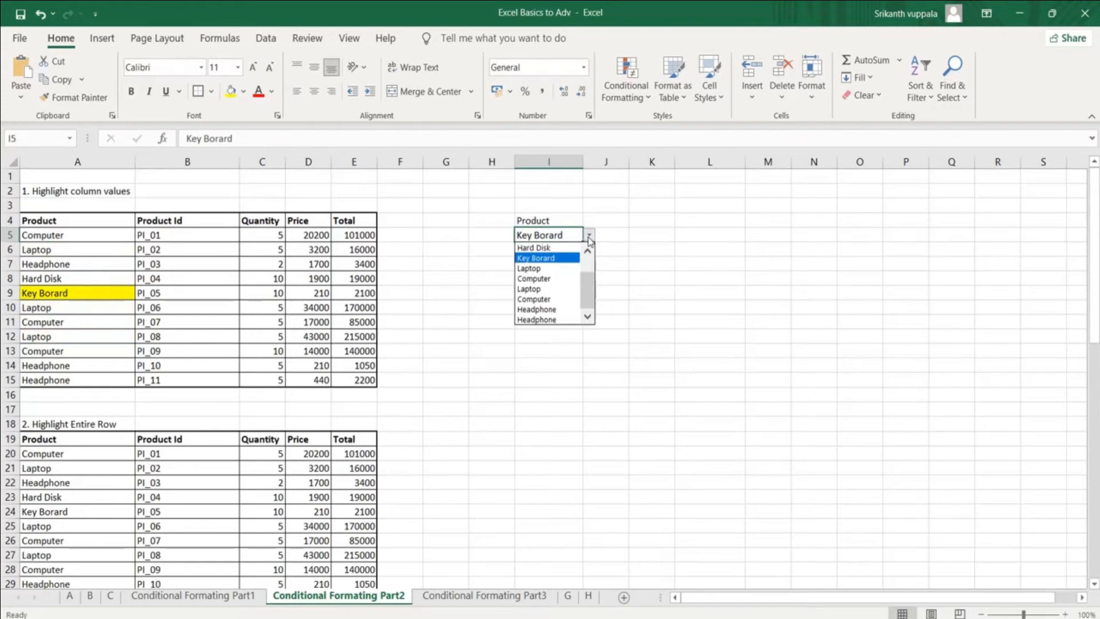
{"action": "left_click", "coordinate": [552, 269]}
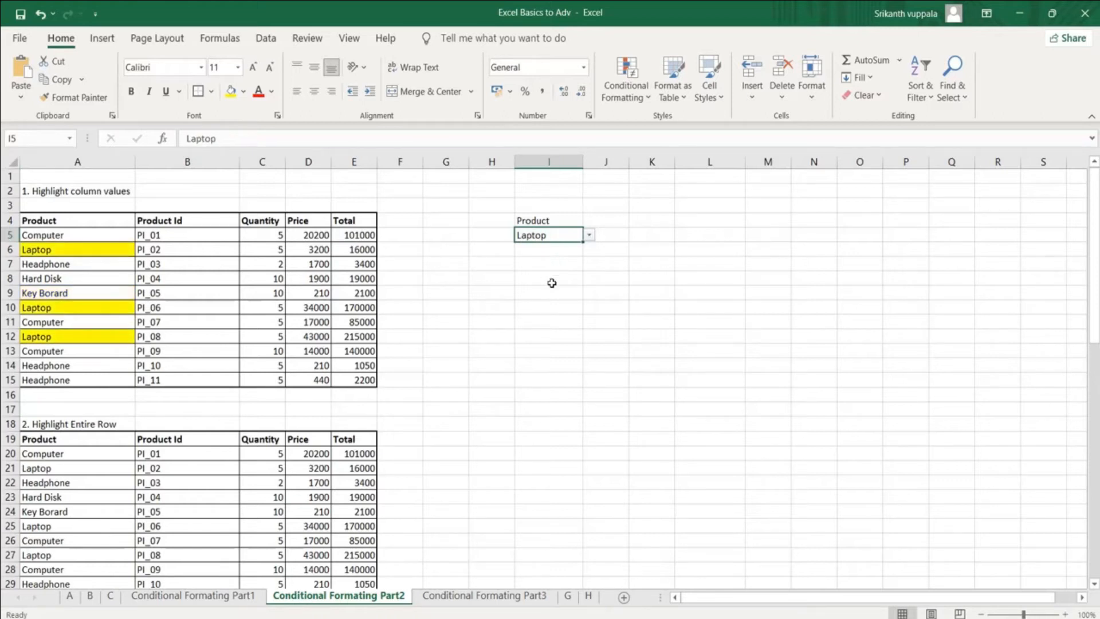
{"action": "left_click", "coordinate": [551, 283]}
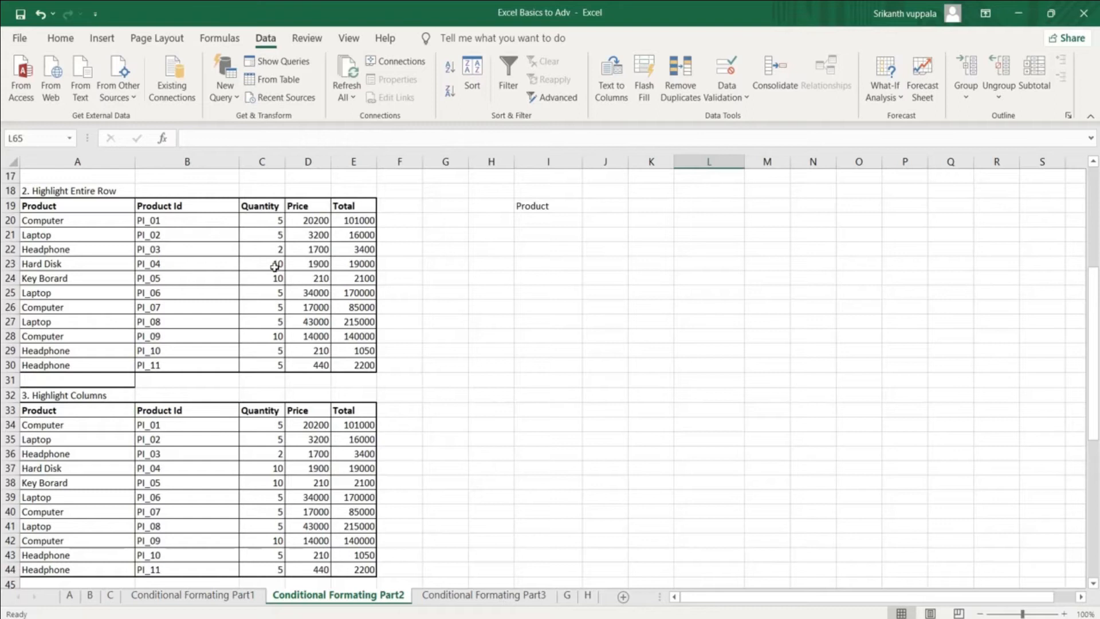
Step: Examine the product rows of the Highlight Entire Row table and the options in the product drop-down list in I20
{"action": "left_click", "coordinate": [59, 236]}
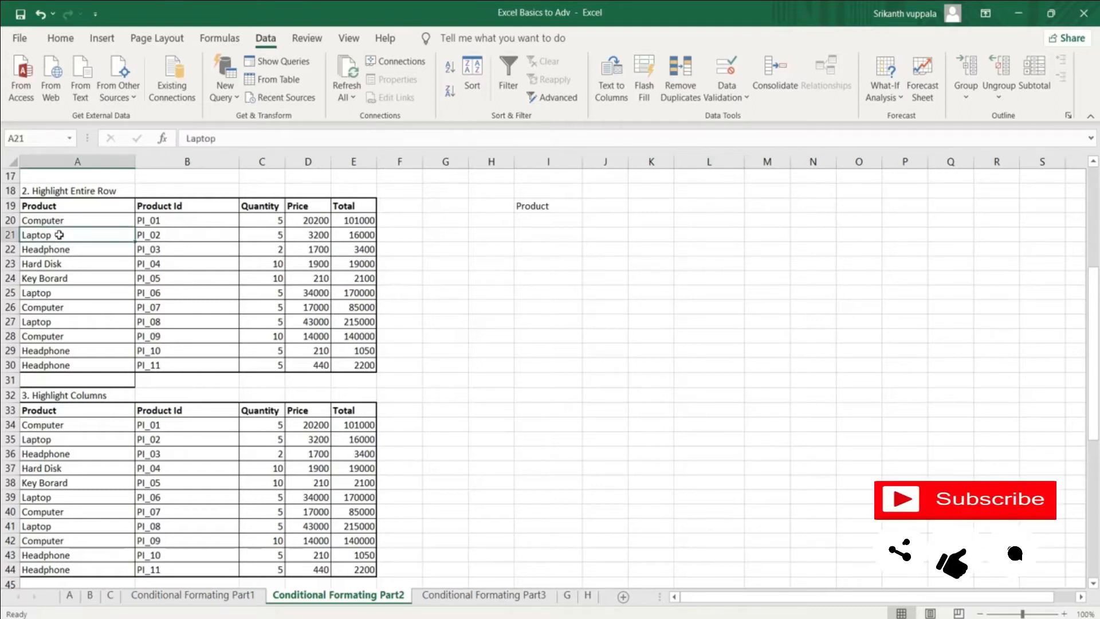
{"action": "left_click", "coordinate": [57, 247]}
{"action": "left_click", "coordinate": [46, 277]}
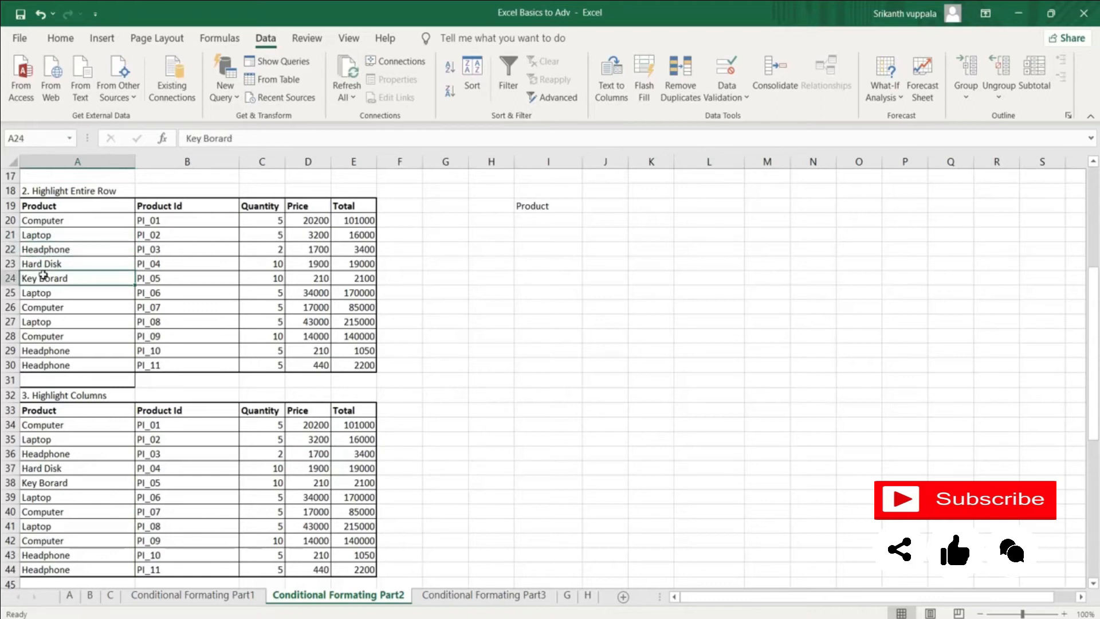
{"action": "left_click_drag", "start_coordinate": [58, 235], "coordinate": [373, 234]}
{"action": "left_click", "coordinate": [445, 294]}
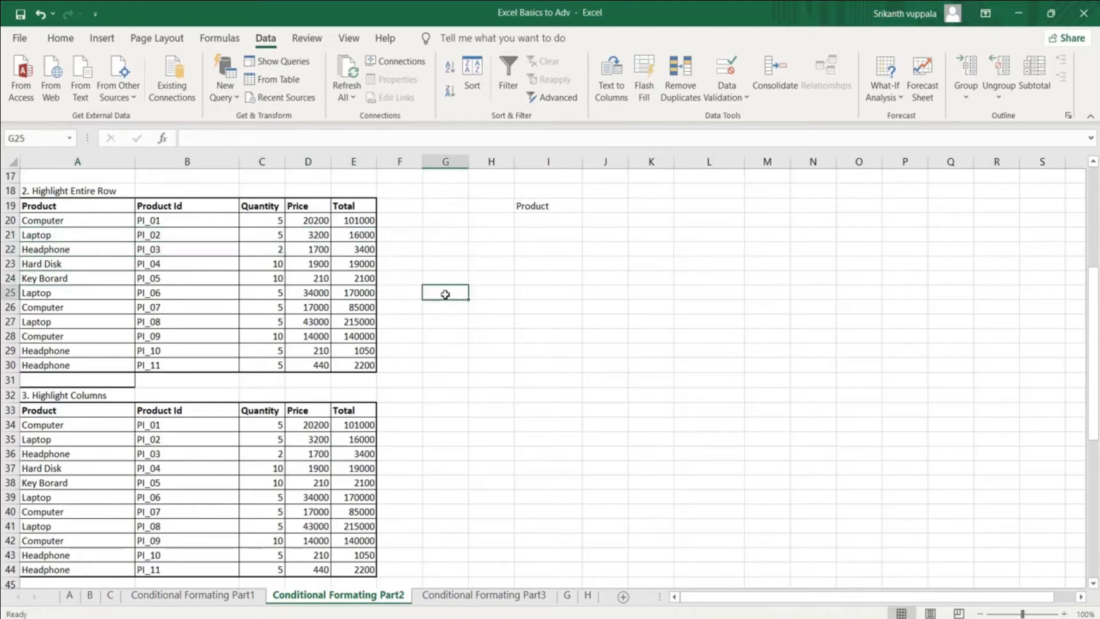
{"action": "left_click", "coordinate": [526, 218]}
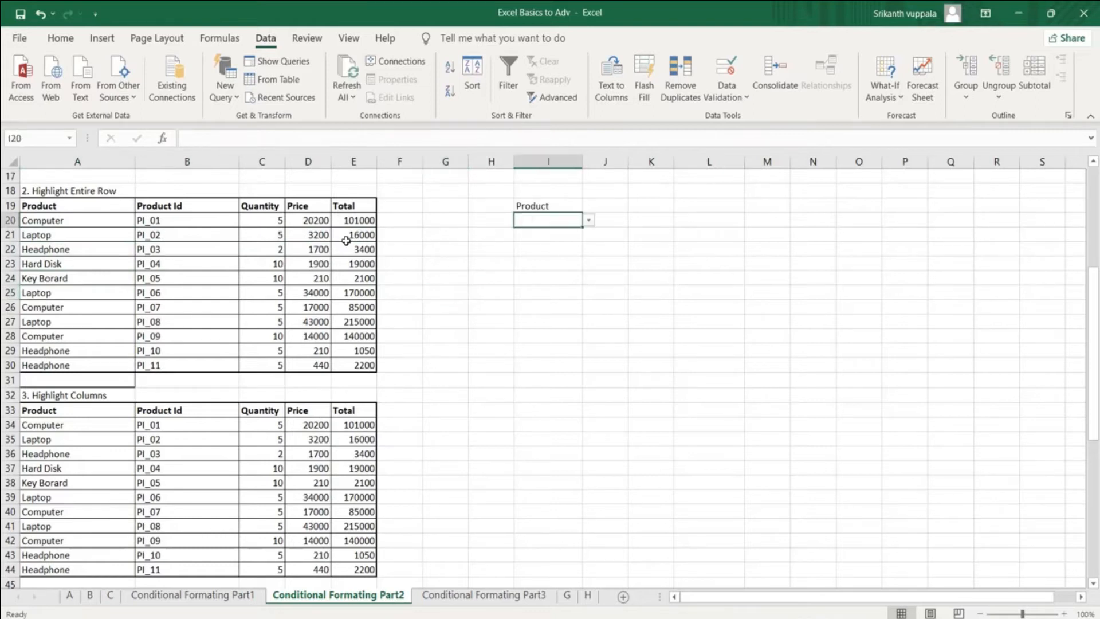
{"action": "left_click", "coordinate": [589, 221]}
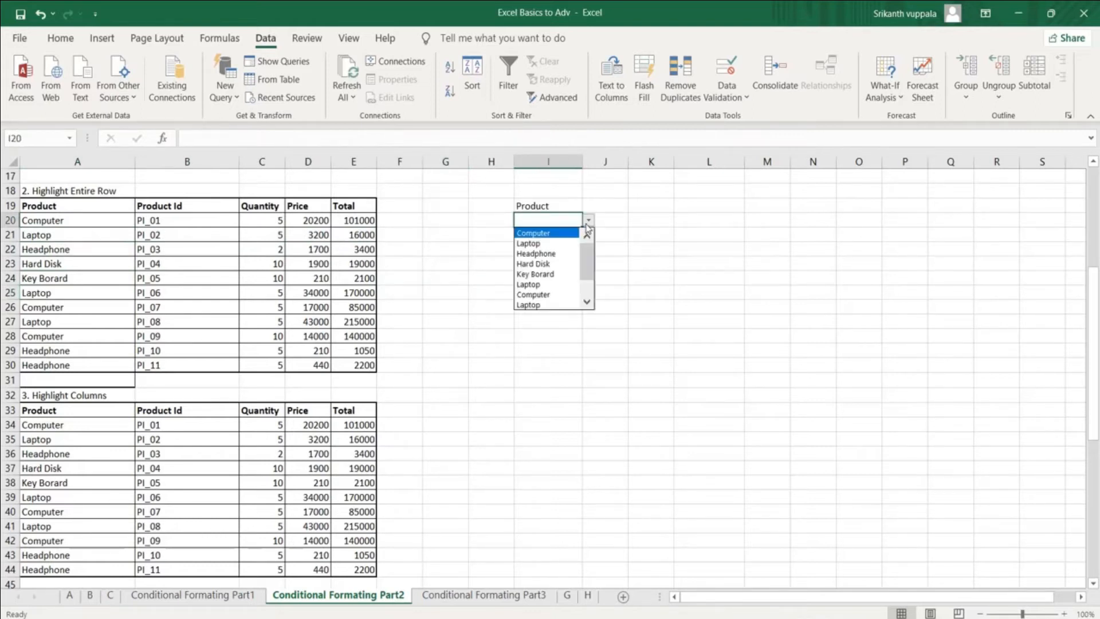
{"action": "left_click", "coordinate": [691, 359]}
{"action": "left_click", "coordinate": [588, 221]}
{"action": "left_click", "coordinate": [649, 268]}
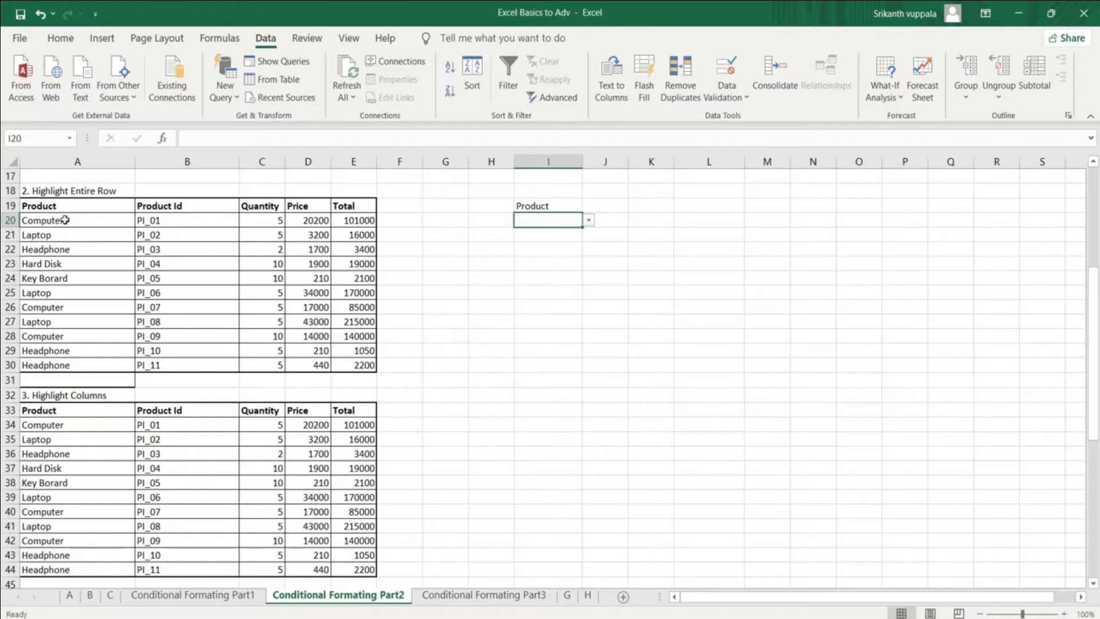
Step: Start a new conditional formatting rule for A20:E30 that uses a formula to determine which cells to format
{"action": "left_click_drag", "start_coordinate": [65, 218], "coordinate": [358, 361]}
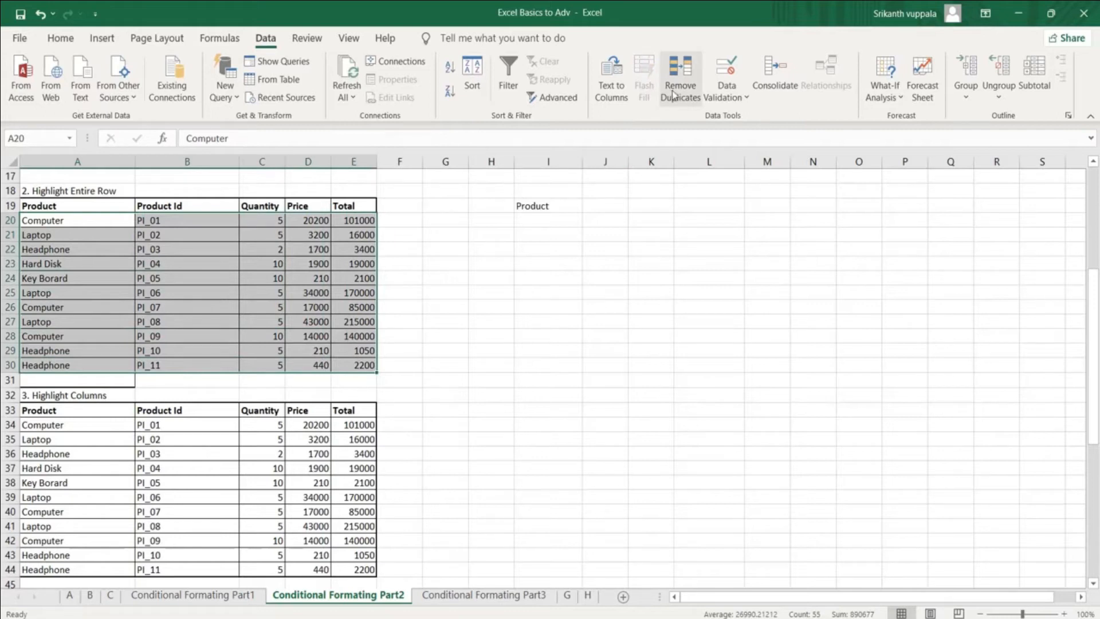
{"action": "left_click", "coordinate": [60, 37]}
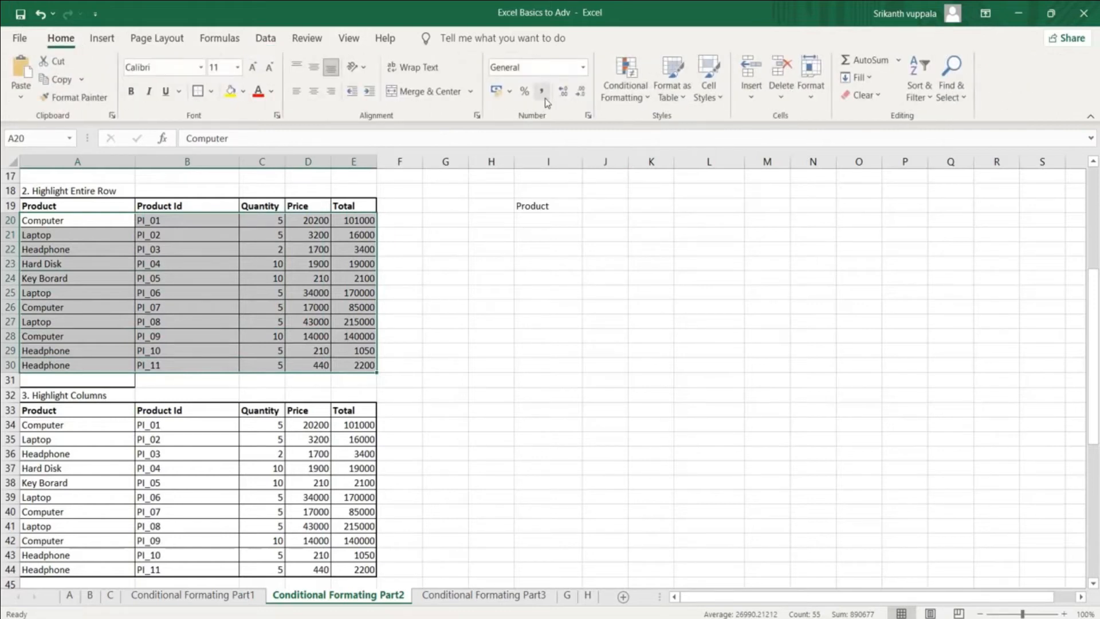
{"action": "left_click", "coordinate": [621, 97]}
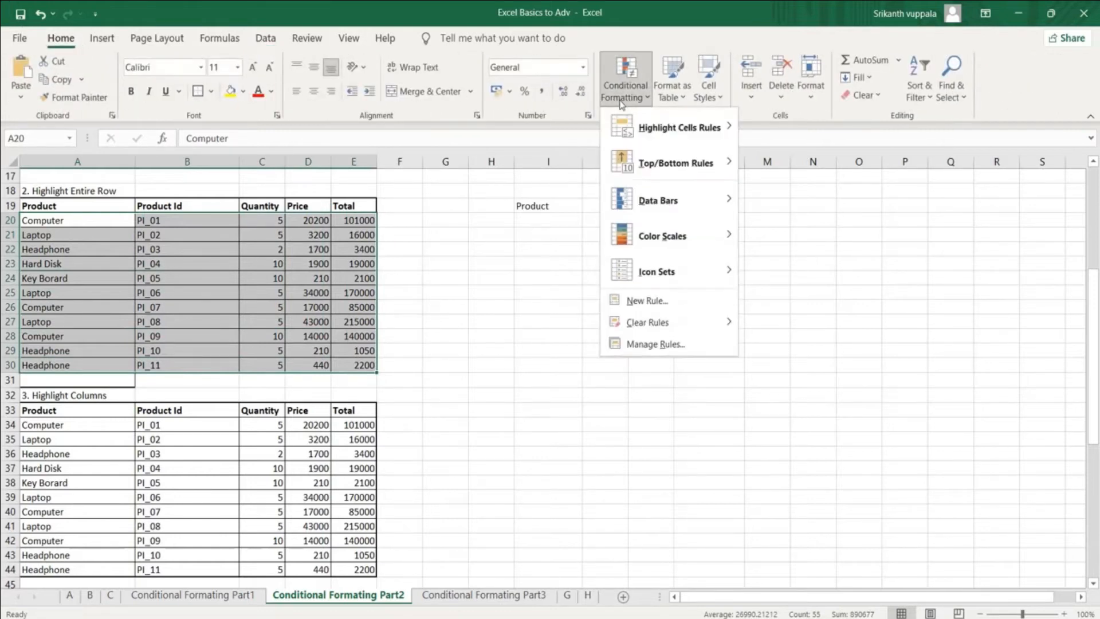
{"action": "left_click", "coordinate": [645, 302]}
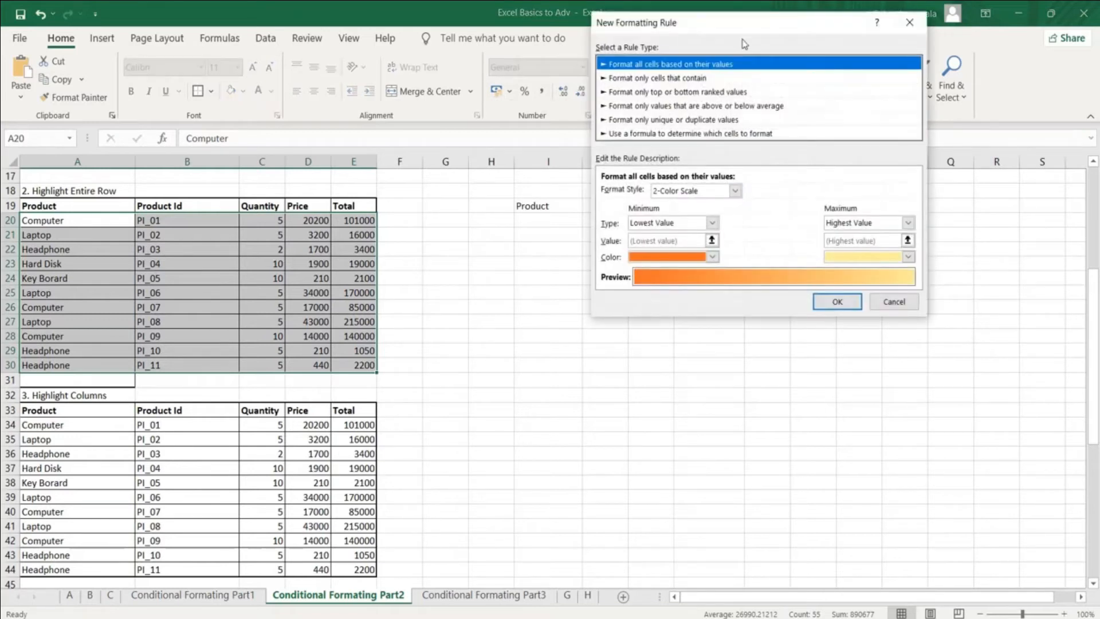
{"action": "left_click", "coordinate": [652, 134]}
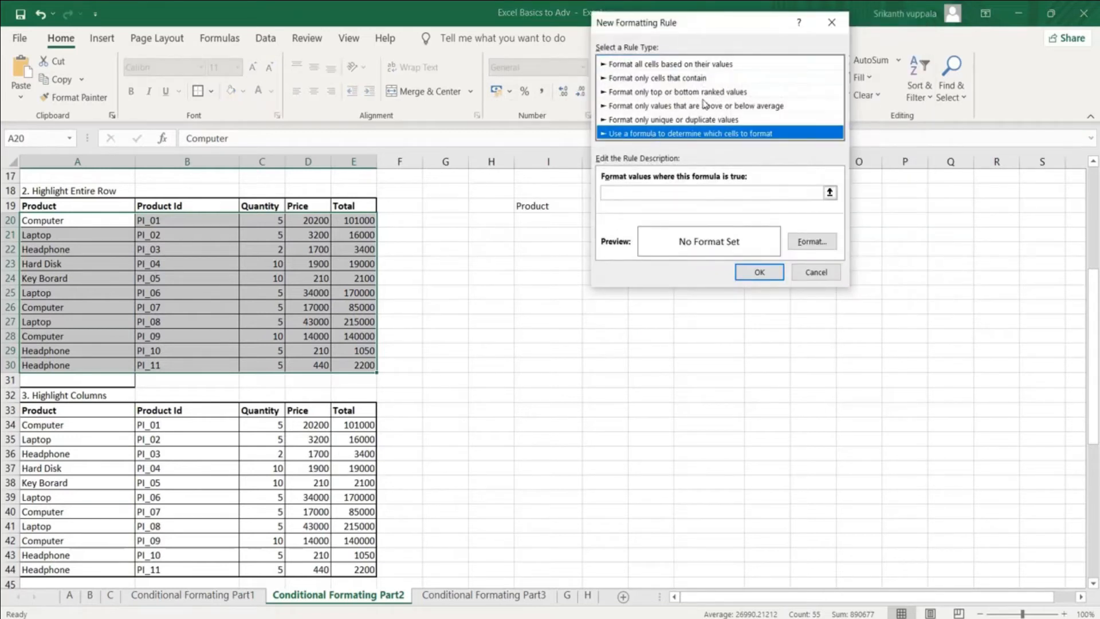
Step: Enter the rule formula =$A20=$I$20, locking only column A in the first reference and keeping I20 absolute
{"action": "left_click", "coordinate": [672, 192]}
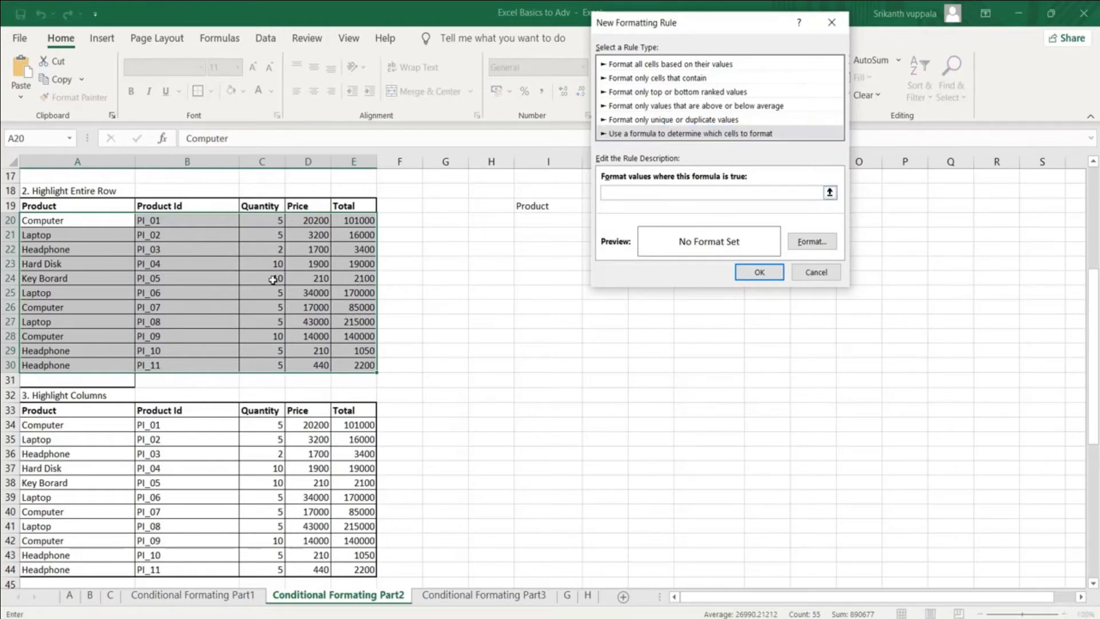
{"action": "left_click", "coordinate": [78, 221]}
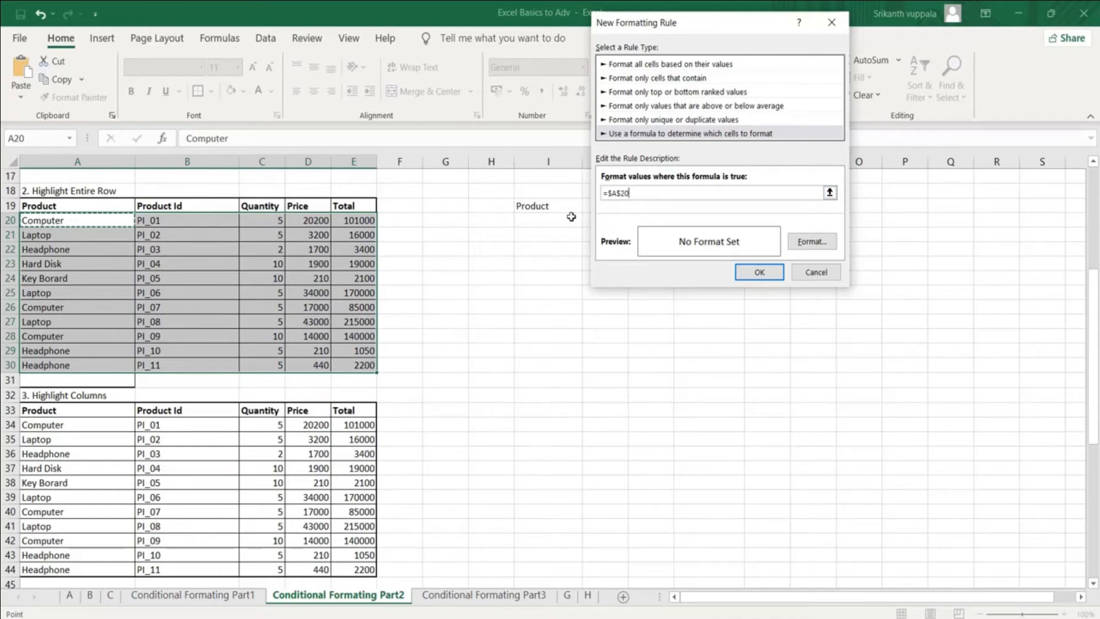
{"action": "left_click", "coordinate": [621, 195]}
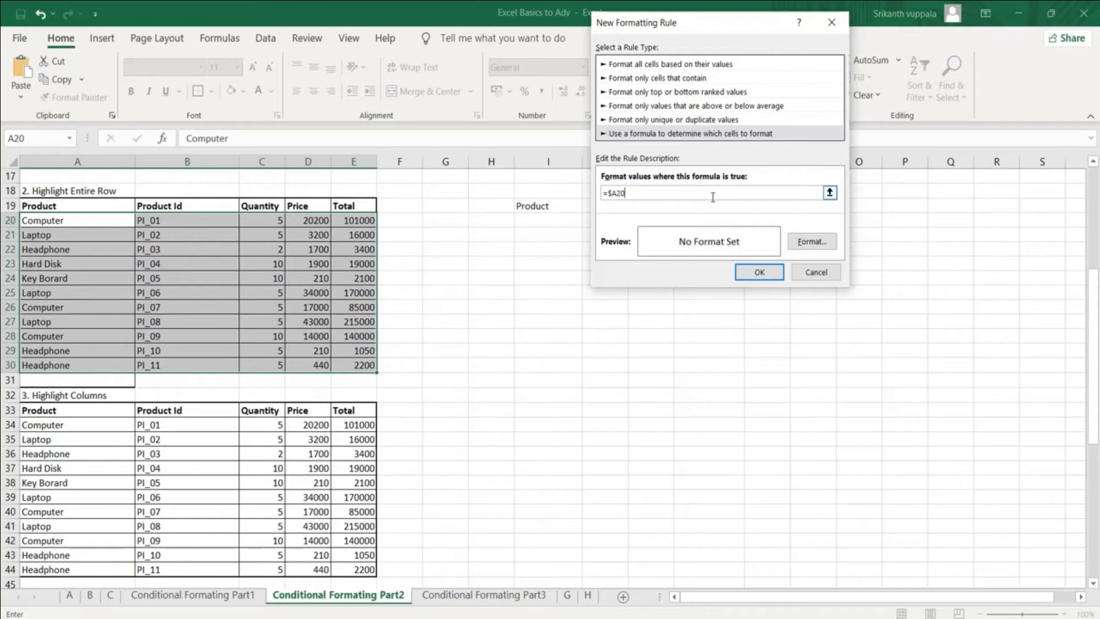
{"action": "left_click", "coordinate": [541, 220]}
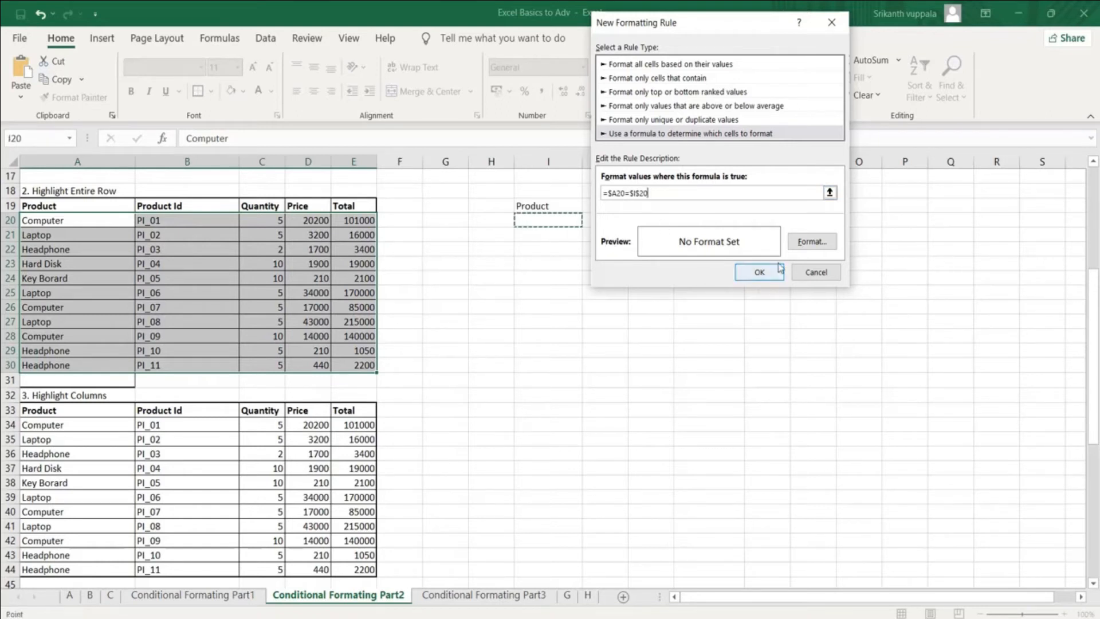
Step: Give the row rule a light blue background fill and apply it to A20:E30
{"action": "left_click", "coordinate": [807, 241]}
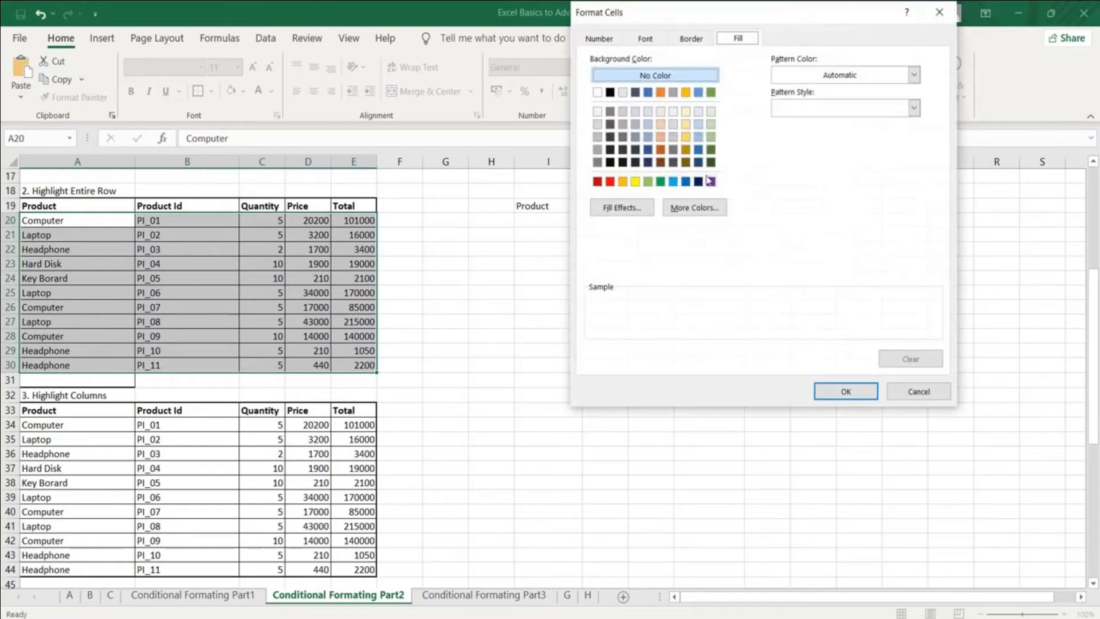
{"action": "left_click", "coordinate": [673, 182]}
{"action": "left_click", "coordinate": [840, 393]}
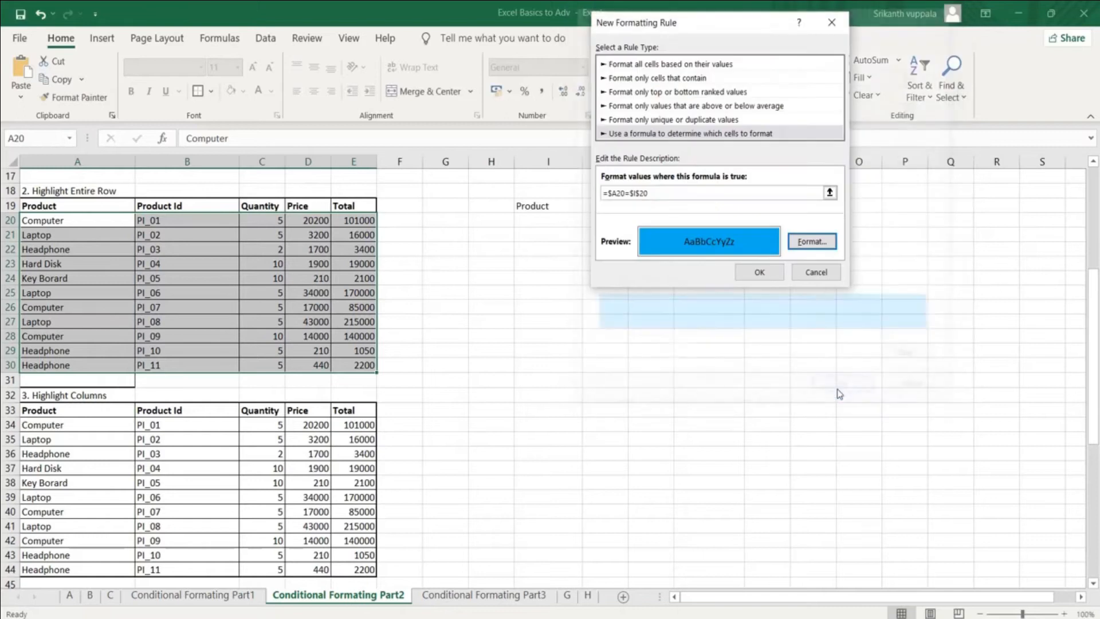
{"action": "left_click", "coordinate": [761, 270]}
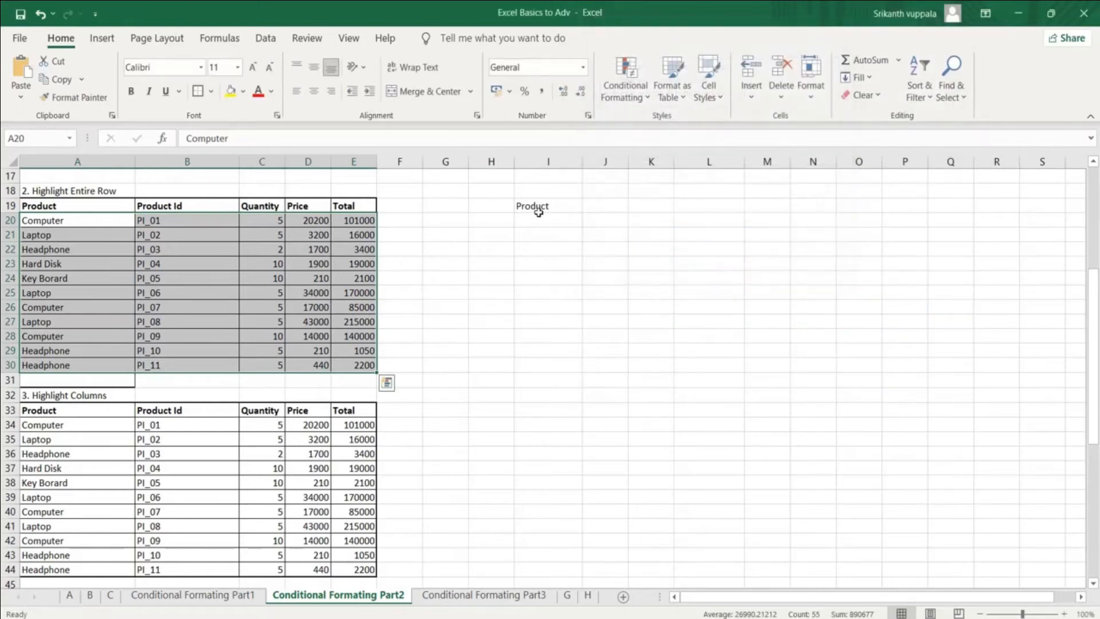
Step: Test the second table's row highlighting by choosing Computer in I20, checking the matching rows, and switching the selection to Headphone
{"action": "left_click", "coordinate": [539, 211]}
{"action": "left_click", "coordinate": [575, 219]}
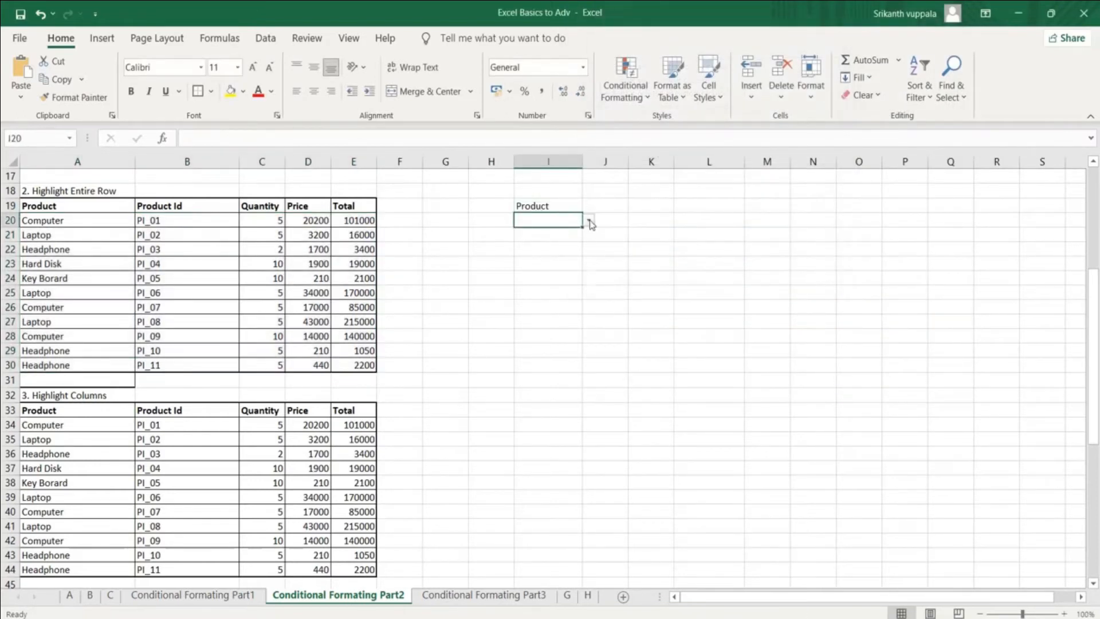
{"action": "left_click", "coordinate": [588, 220]}
{"action": "left_click", "coordinate": [536, 295]}
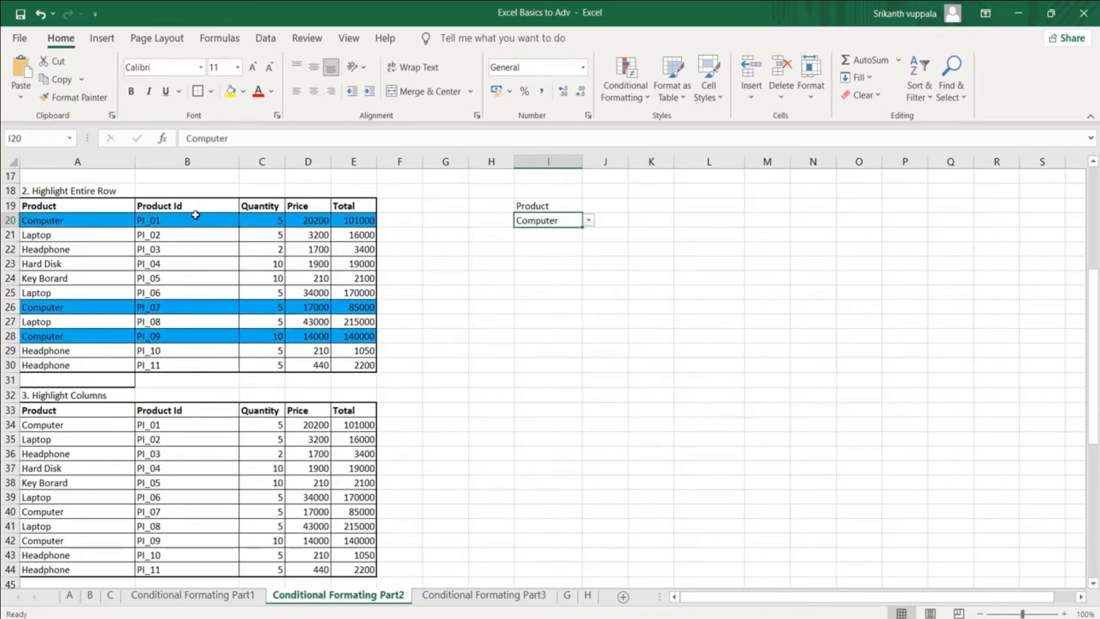
{"action": "left_click", "coordinate": [43, 221]}
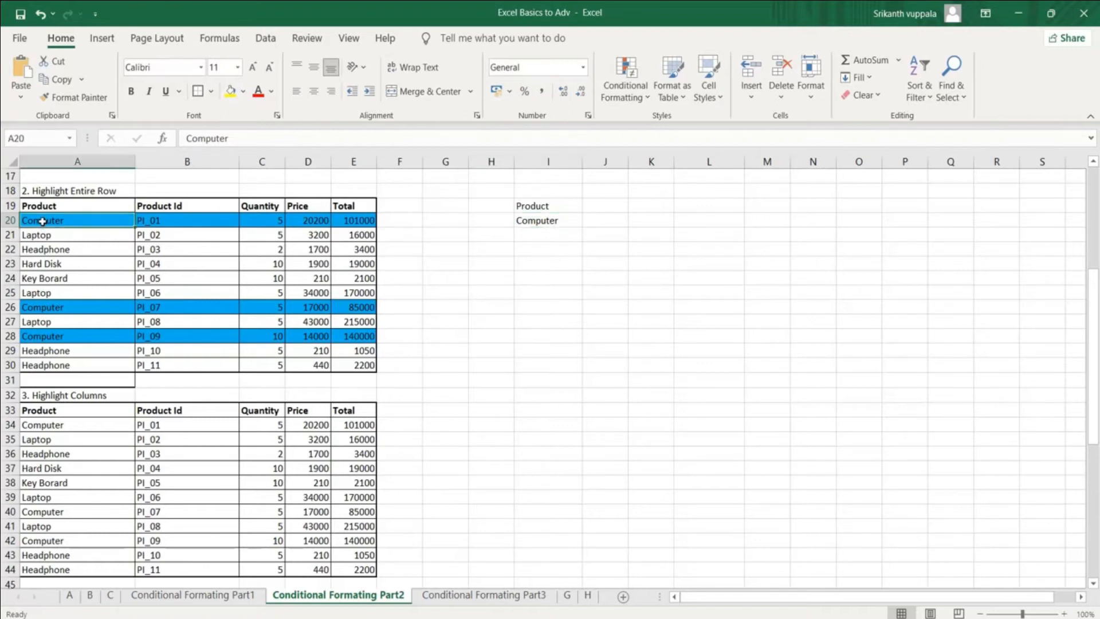
{"action": "left_click", "coordinate": [42, 312]}
{"action": "left_click", "coordinate": [42, 340]}
{"action": "left_click_drag", "start_coordinate": [84, 220], "coordinate": [355, 220]}
{"action": "left_click", "coordinate": [538, 220]}
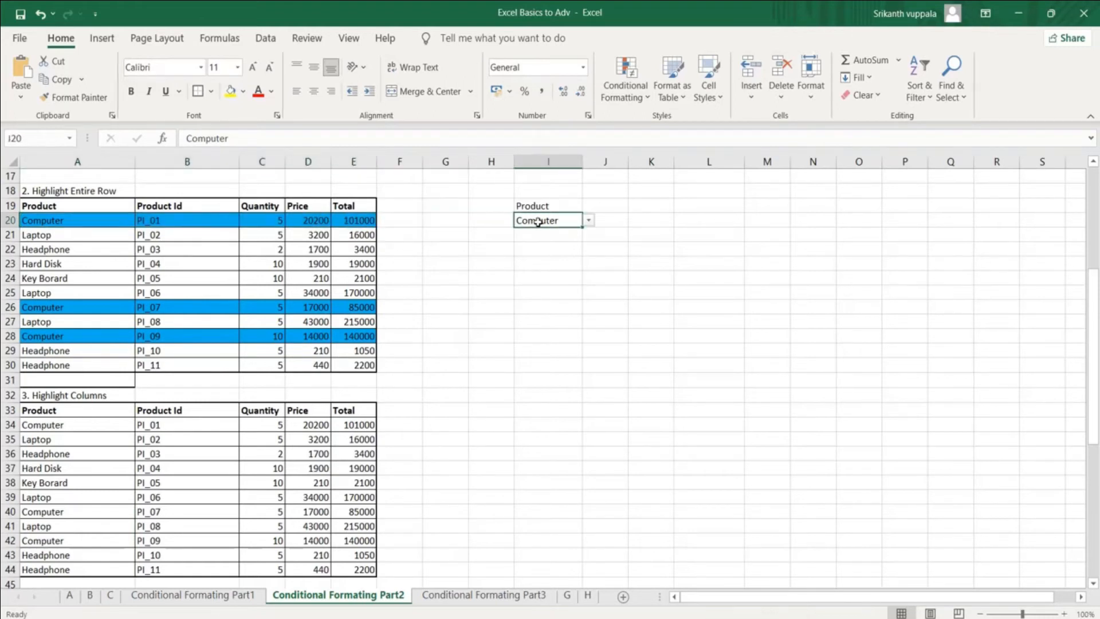
{"action": "left_click", "coordinate": [590, 222]}
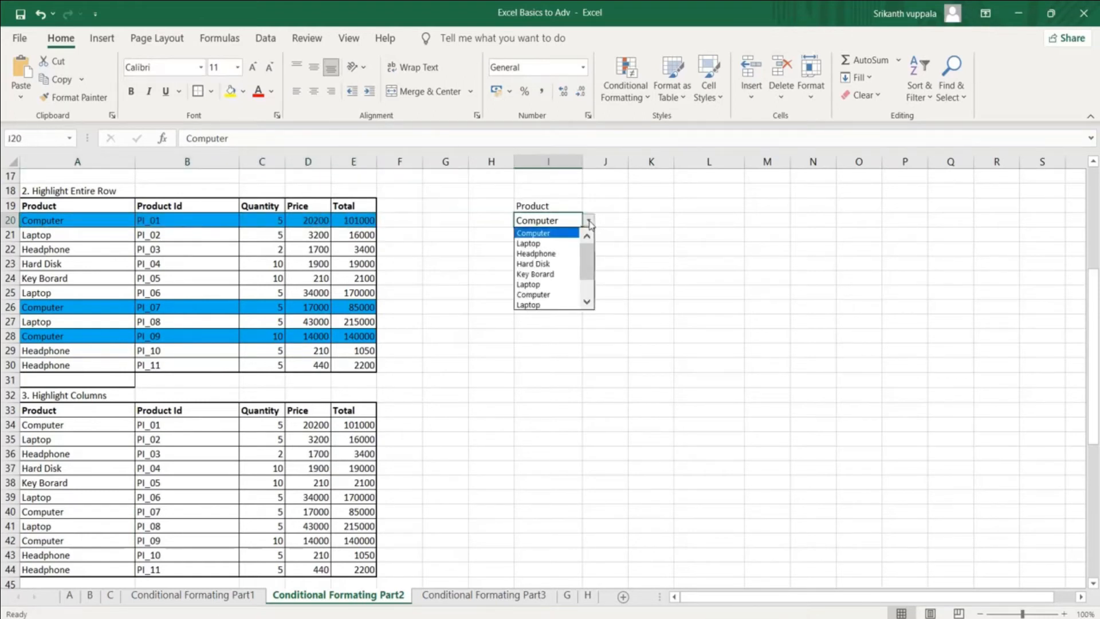
{"action": "left_click", "coordinate": [564, 251]}
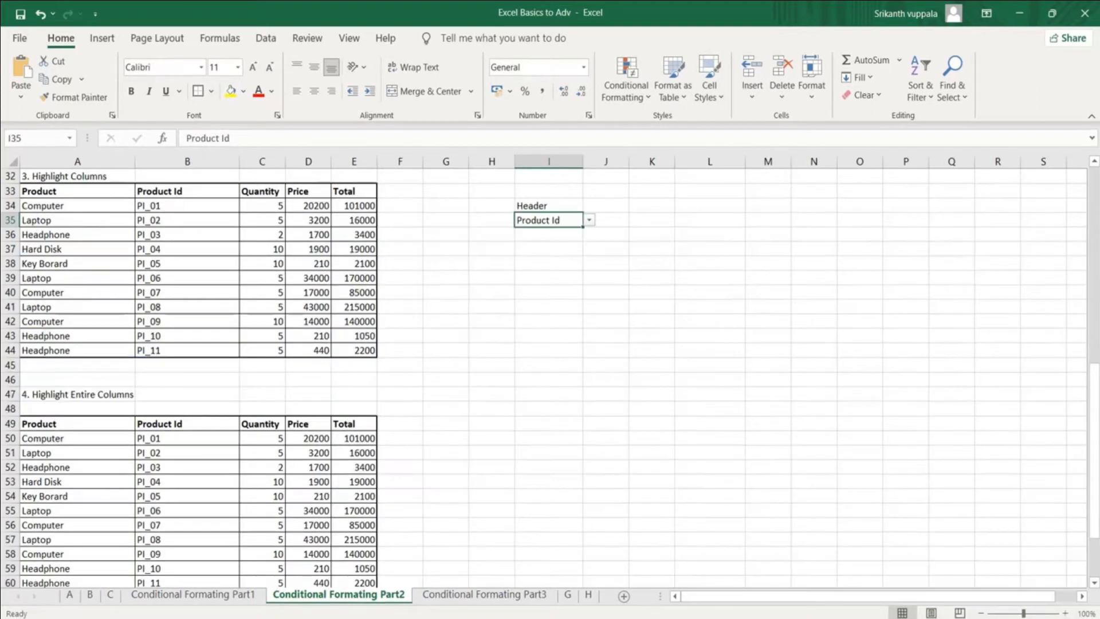
Step: Clear the Header selection in cell I35 beside the Highlight Columns table
{"action": "key", "text": "Delete"}
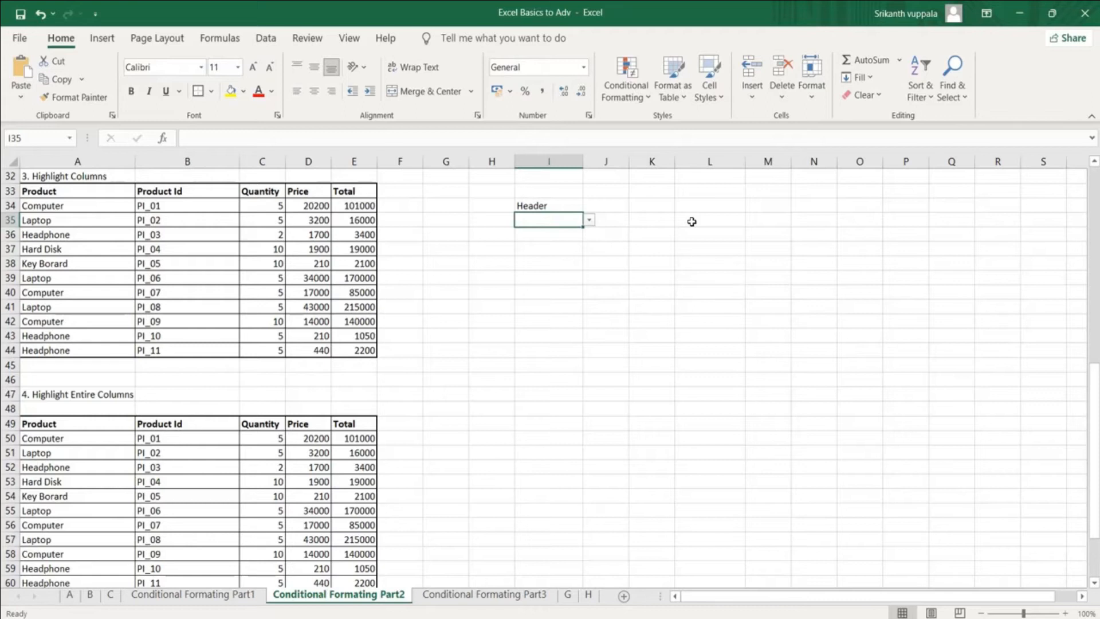
{"action": "left_click", "coordinate": [72, 192]}
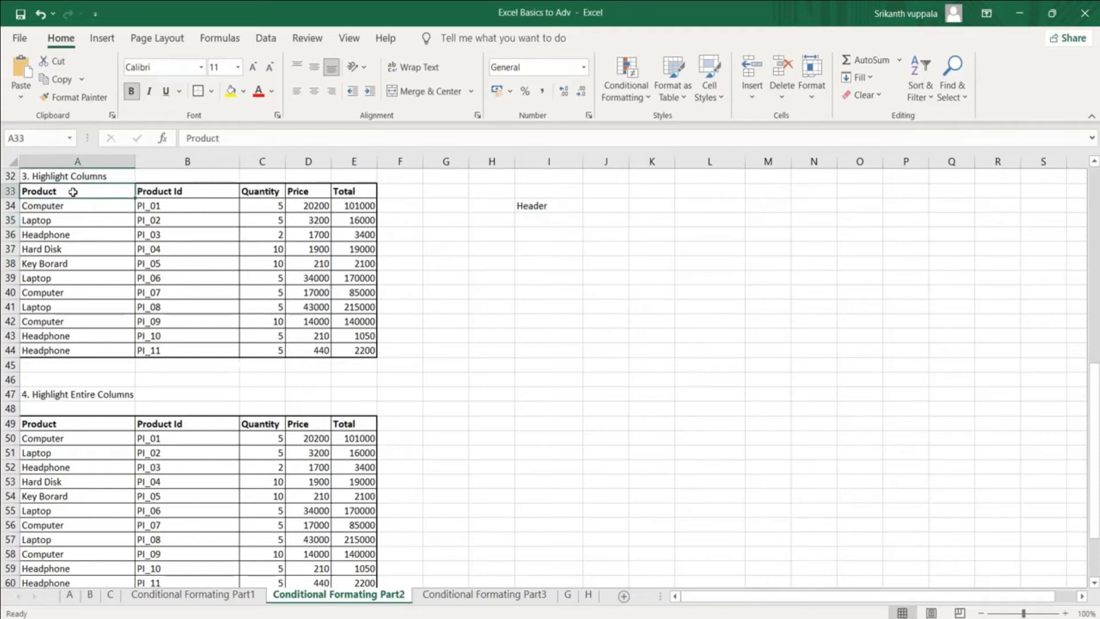
{"action": "left_click", "coordinate": [172, 194]}
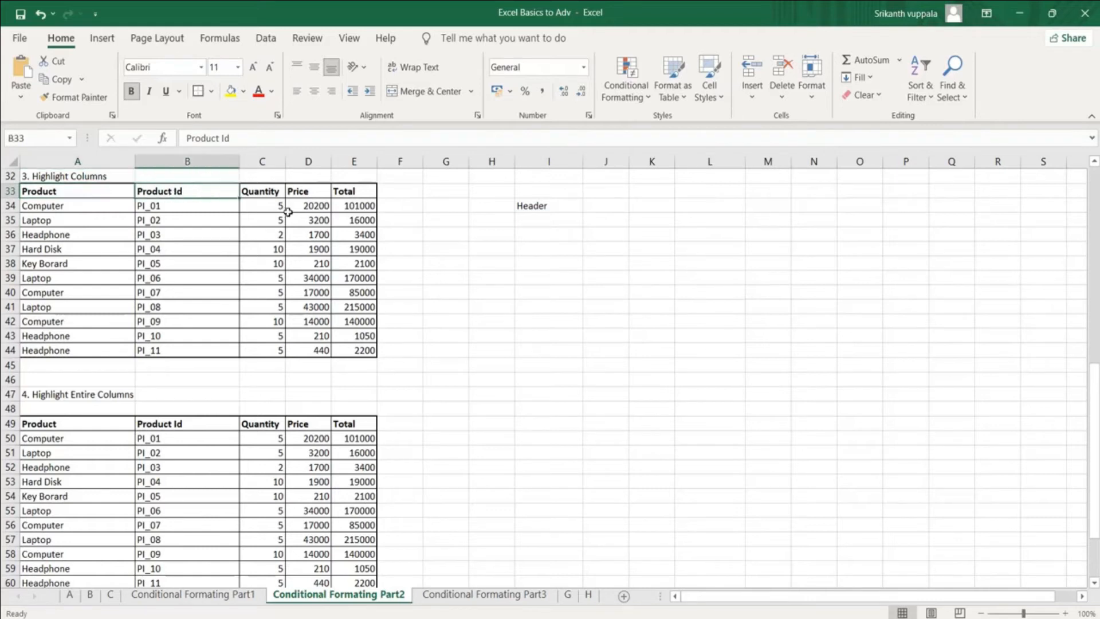
{"action": "left_click", "coordinate": [257, 191]}
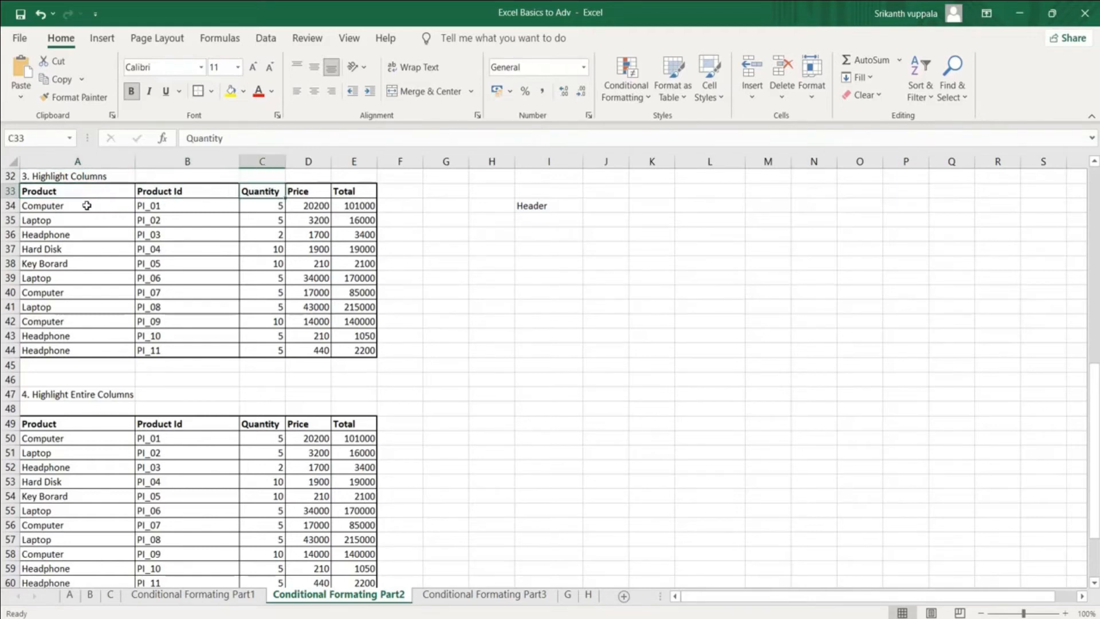
{"action": "left_click_drag", "start_coordinate": [82, 205], "coordinate": [360, 350]}
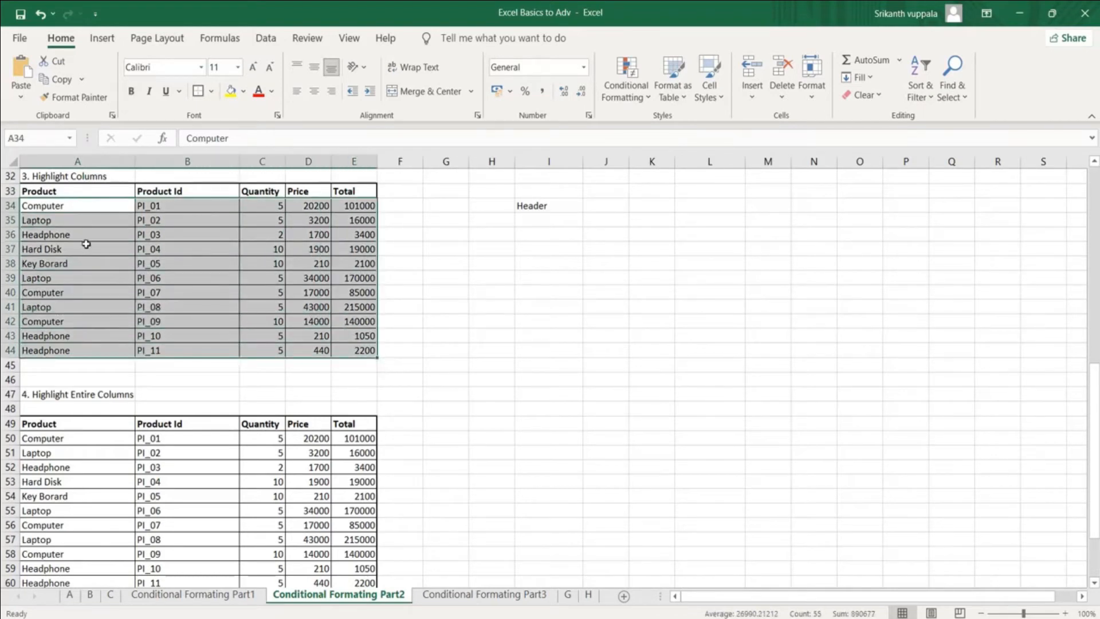
Step: Start a formula-based conditional formatting rule for the Highlight Columns header row A33:E33
{"action": "left_click", "coordinate": [27, 188]}
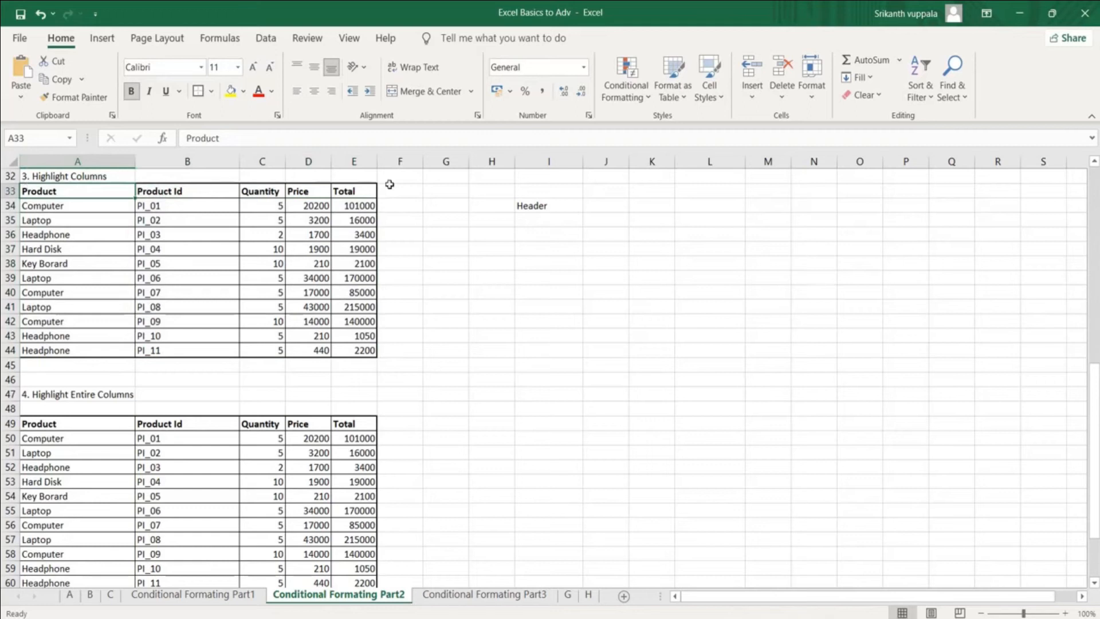
{"action": "key", "text": "shift+Right"}
{"action": "key", "text": "shift+Right"}
{"action": "key", "text": "shift+Right"}
{"action": "key", "text": "shift+Right"}
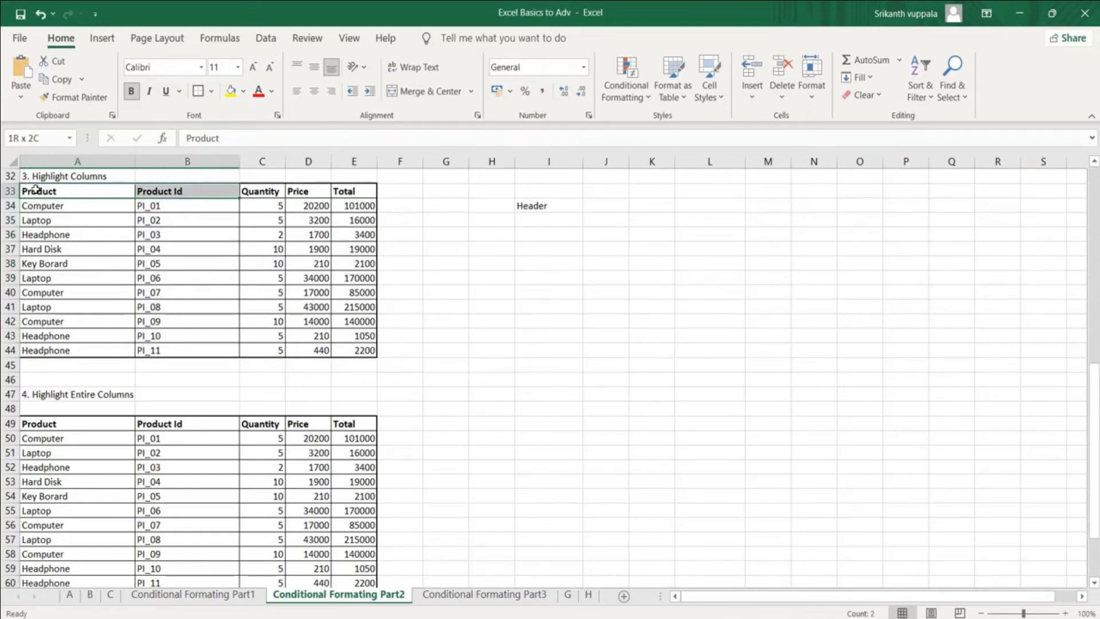
{"action": "left_click", "coordinate": [625, 93]}
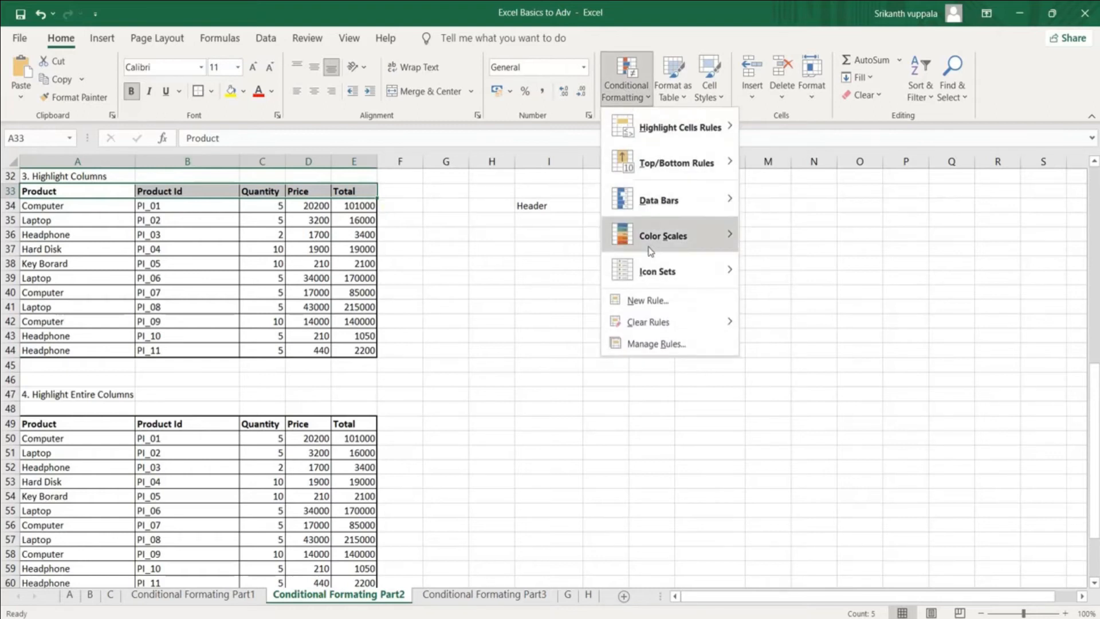
{"action": "left_click", "coordinate": [624, 299]}
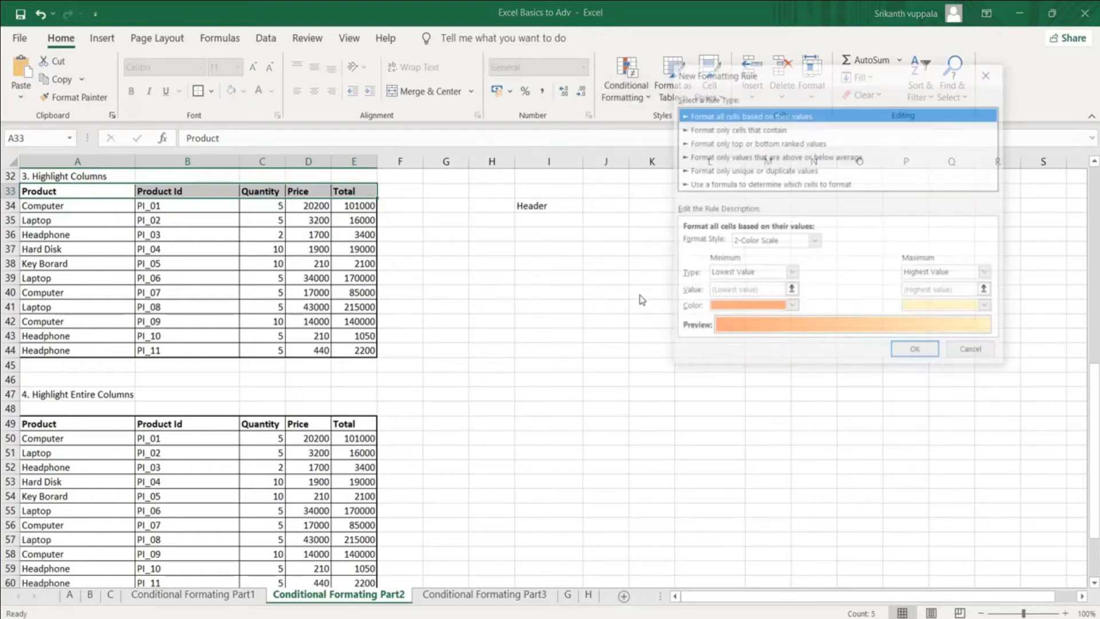
{"action": "left_click", "coordinate": [706, 184]}
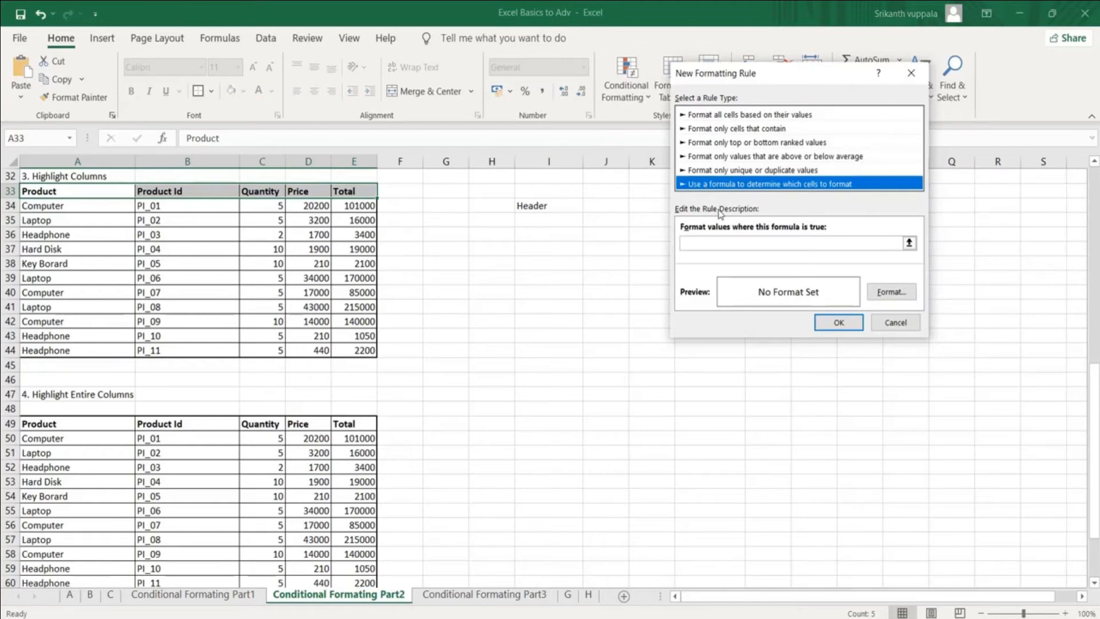
Step: Enter the rule formula =A33=$I$35, keeping the A33 reference relative and the I35 reference absolute
{"action": "left_click", "coordinate": [713, 241]}
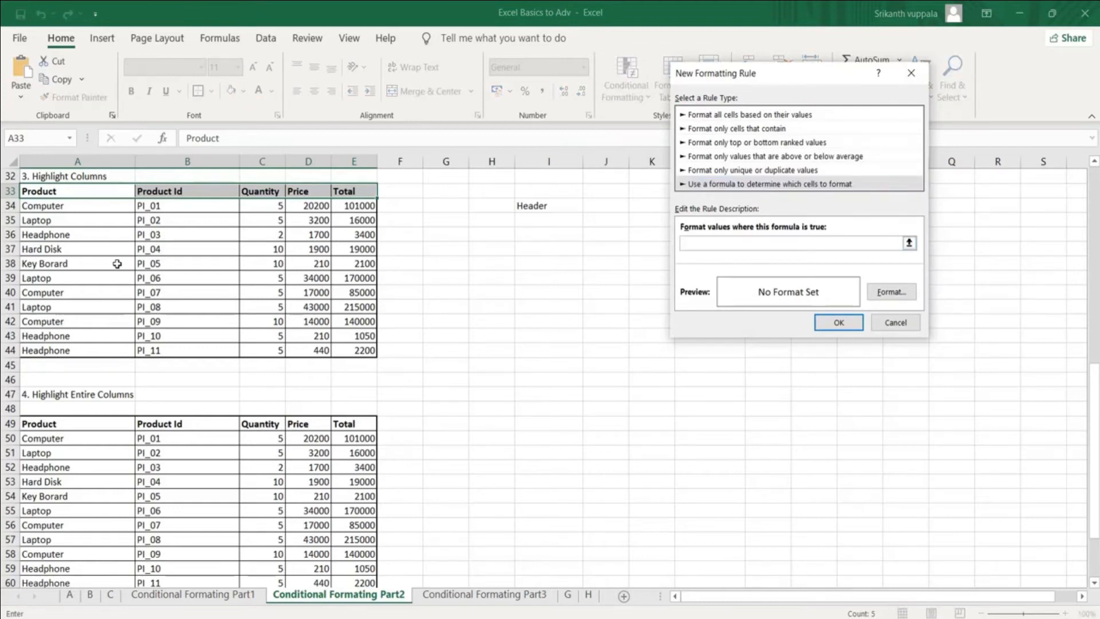
{"action": "left_click", "coordinate": [59, 193]}
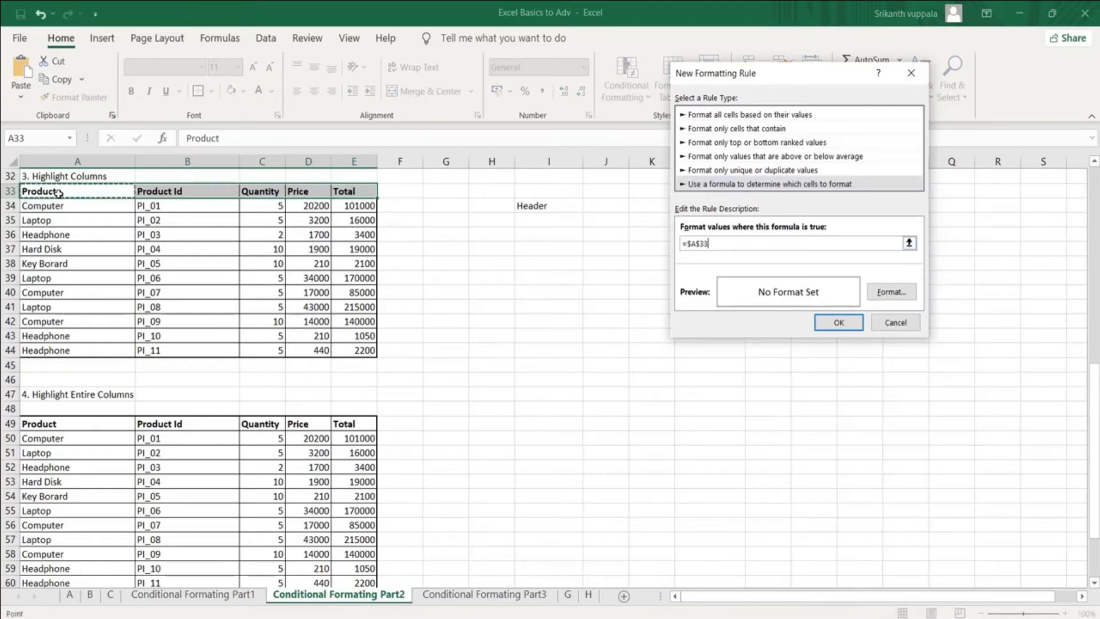
{"action": "left_click", "coordinate": [704, 243]}
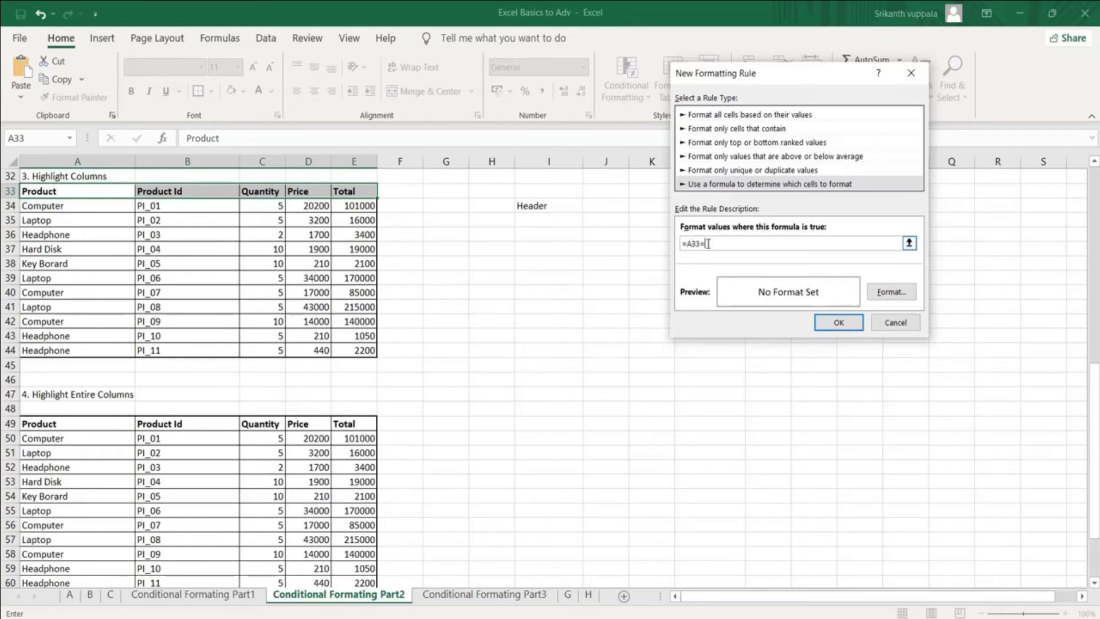
{"action": "left_click", "coordinate": [542, 219]}
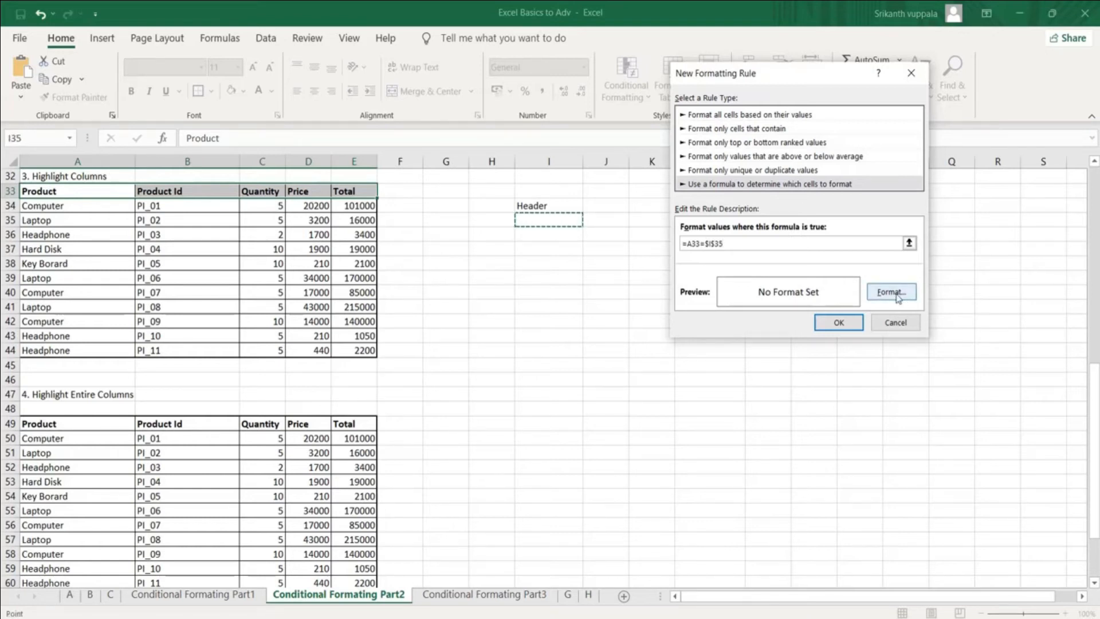
Step: Give the header rule a medium blue background fill and apply it to A33:E33
{"action": "left_click", "coordinate": [894, 293]}
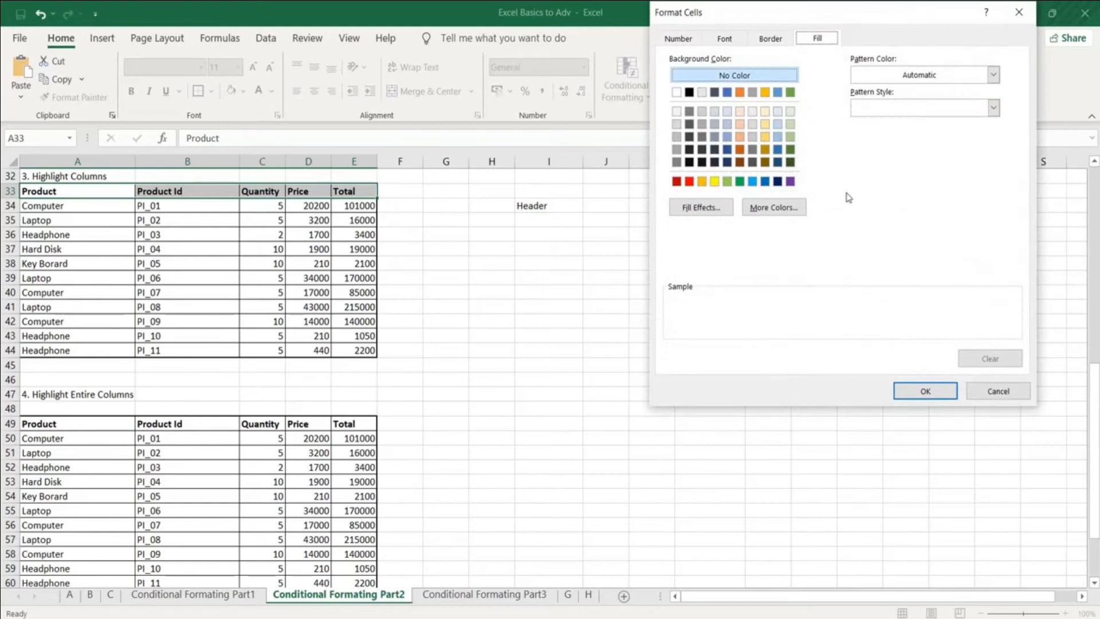
{"action": "left_click", "coordinate": [727, 136]}
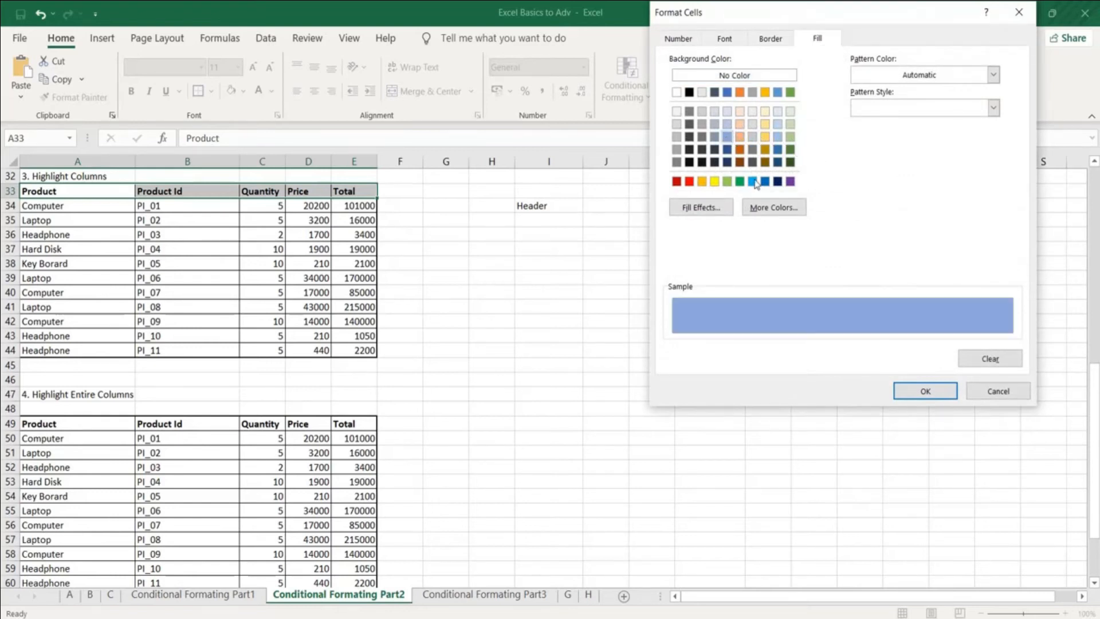
{"action": "left_click", "coordinate": [913, 385]}
{"action": "left_click", "coordinate": [835, 319]}
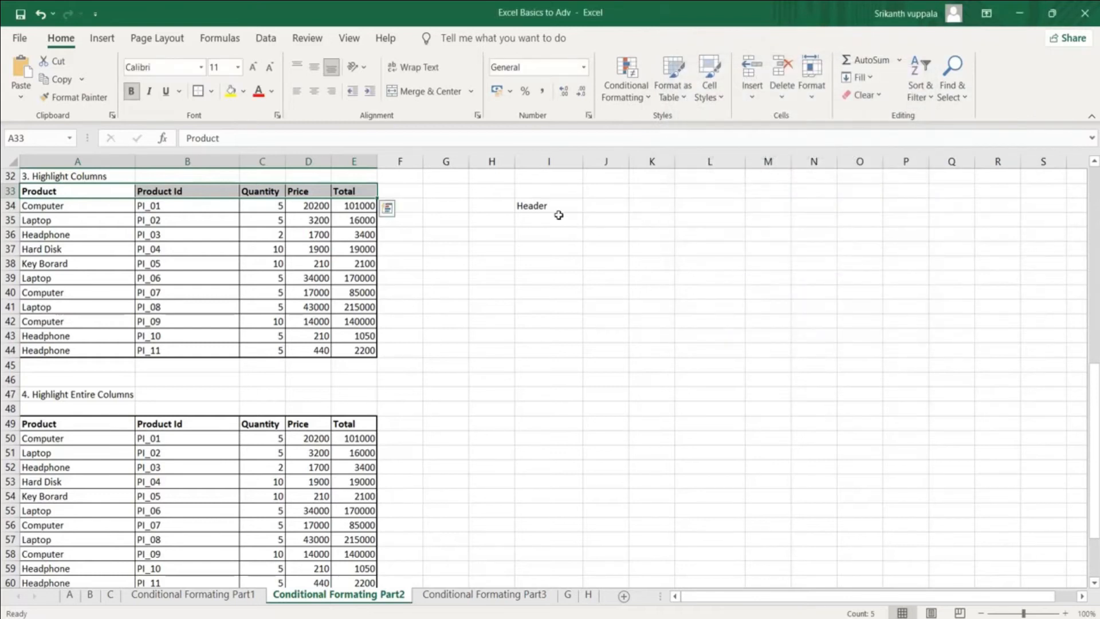
Step: Test the header highlighting by choosing Product Id, Product and finally Quantity as the Header selection in I35
{"action": "left_click", "coordinate": [526, 218]}
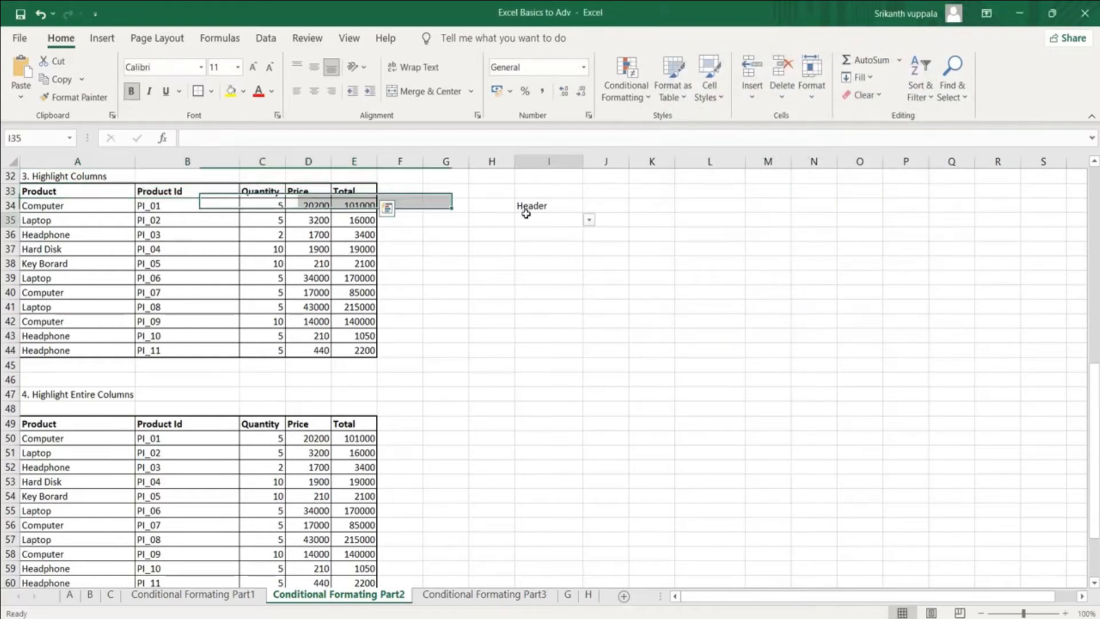
{"action": "left_click", "coordinate": [589, 220]}
{"action": "left_click", "coordinate": [556, 247]}
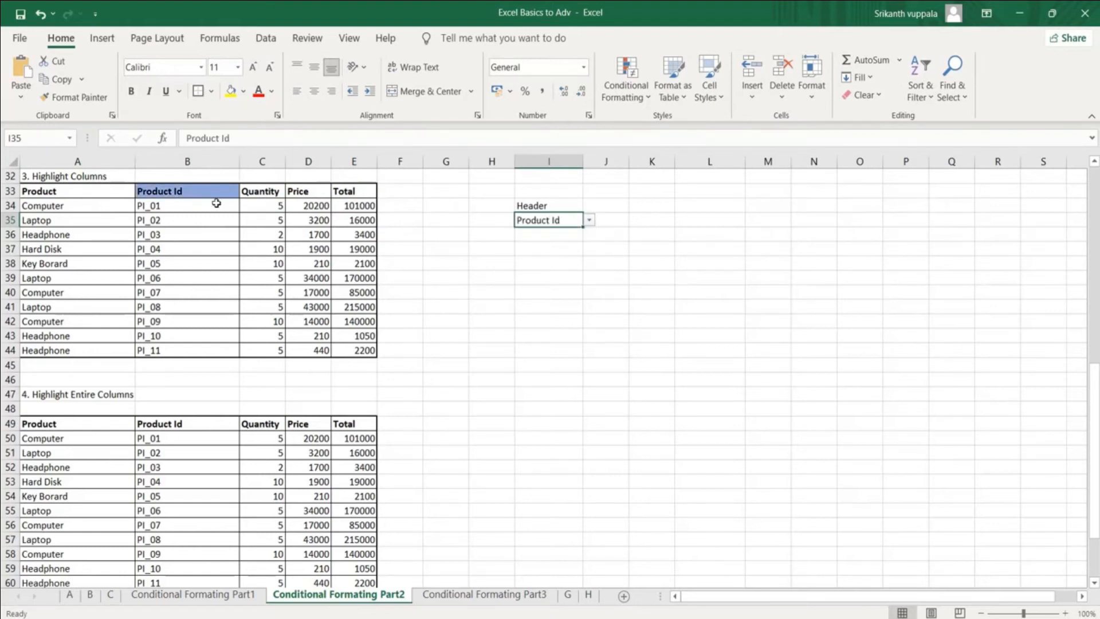
{"action": "left_click", "coordinate": [589, 223]}
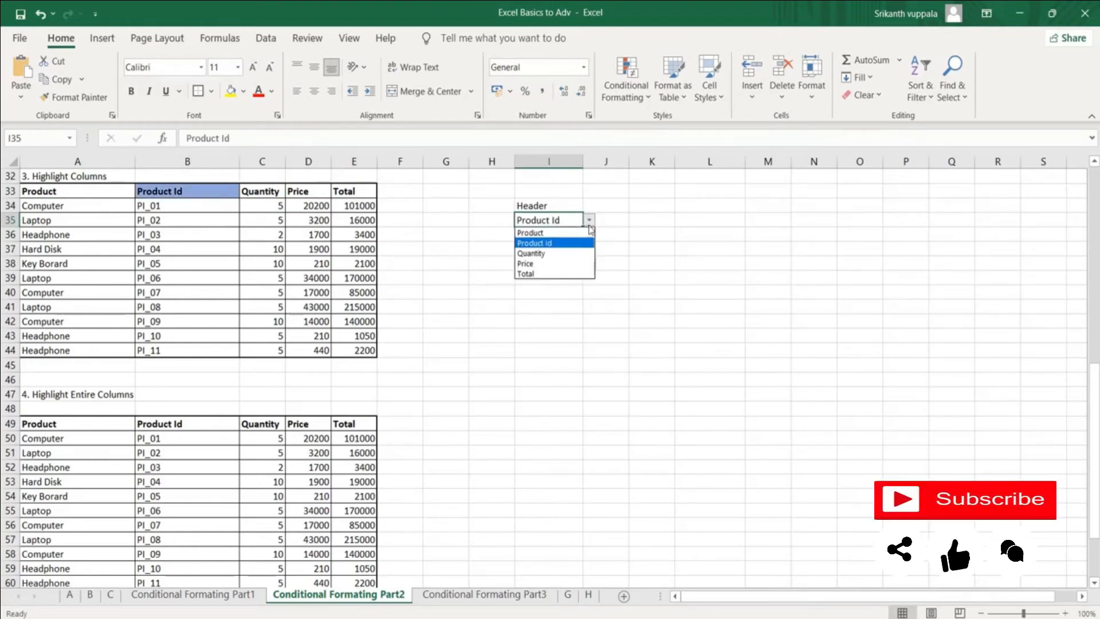
{"action": "left_click", "coordinate": [544, 233]}
{"action": "left_click", "coordinate": [589, 221]}
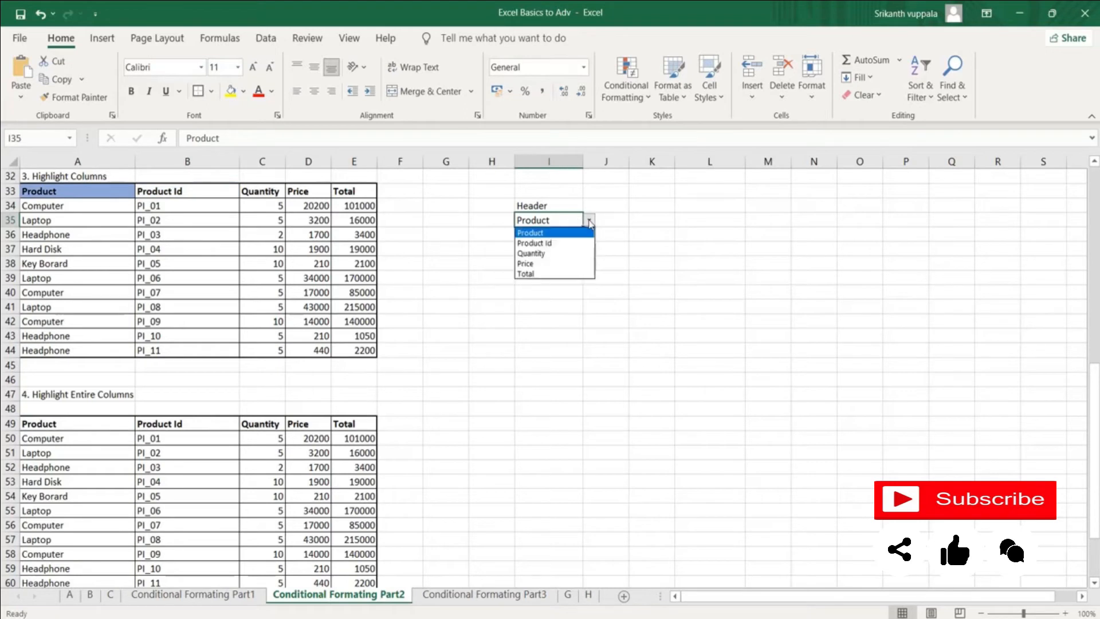
{"action": "left_click", "coordinate": [548, 253]}
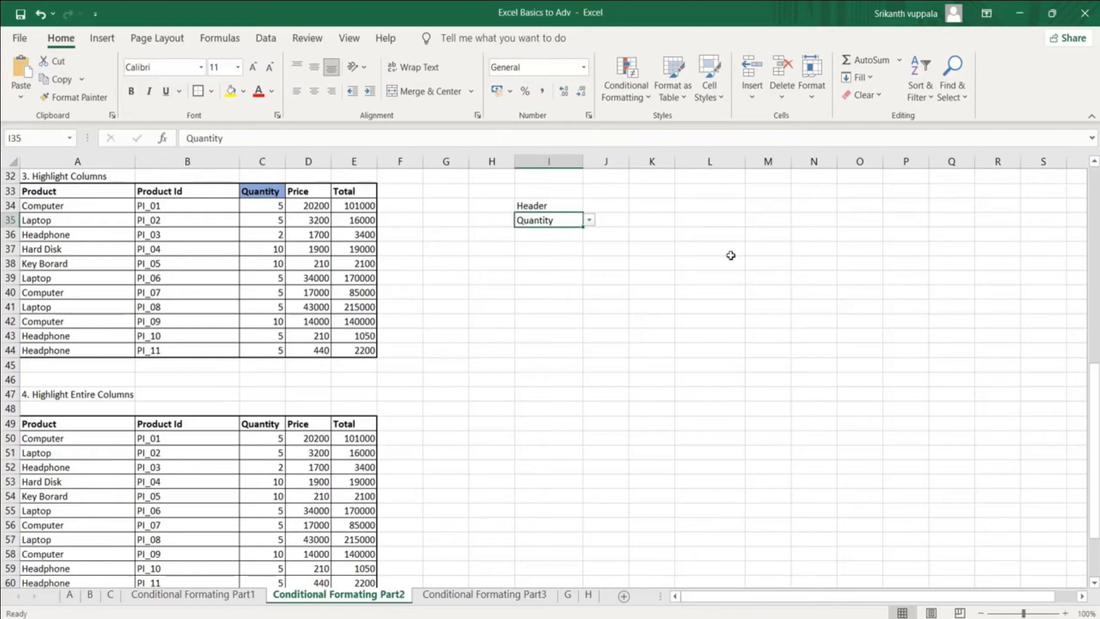
{"action": "left_click_drag", "start_coordinate": [1095, 393], "coordinate": [1097, 469]}
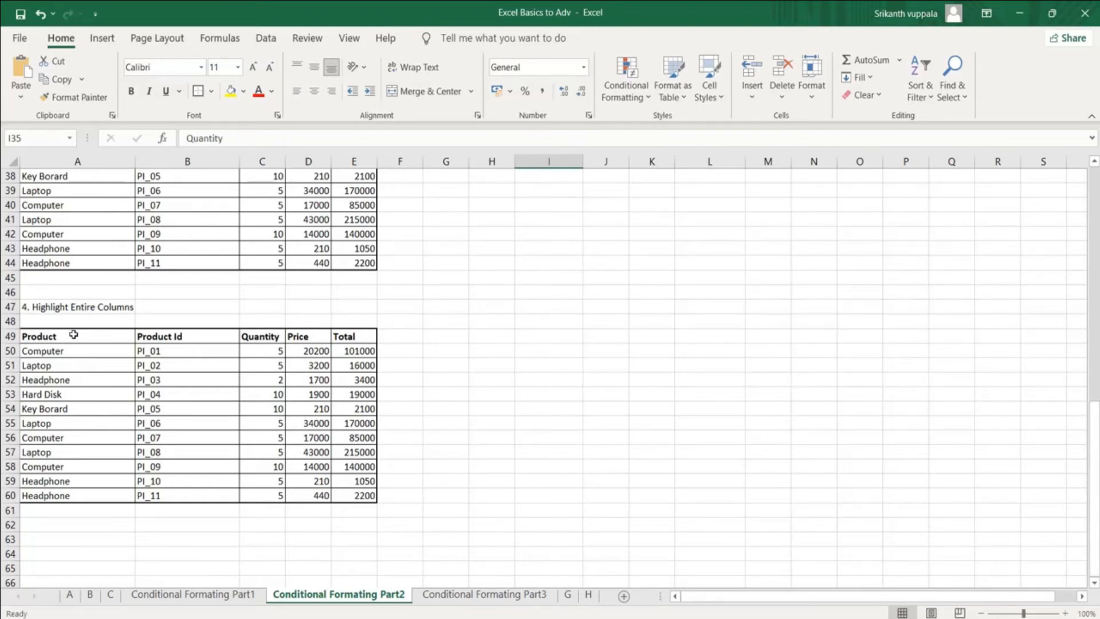
{"action": "left_click", "coordinate": [73, 335]}
{"action": "left_click_drag", "start_coordinate": [73, 335], "coordinate": [48, 493]}
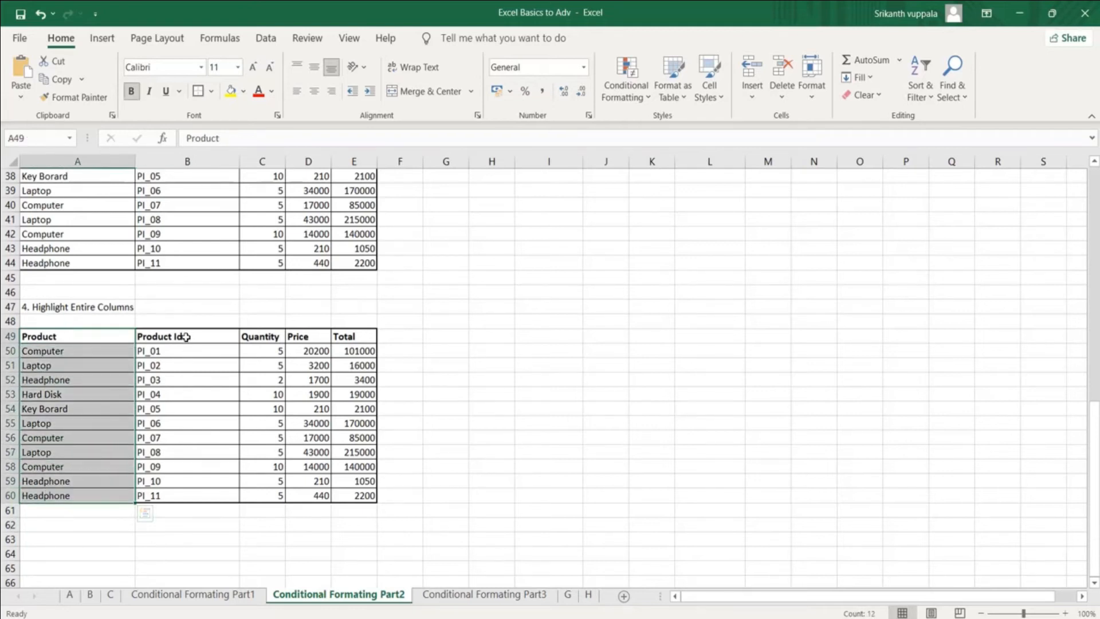
{"action": "left_click_drag", "start_coordinate": [187, 336], "coordinate": [172, 498]}
{"action": "left_click", "coordinate": [555, 426]}
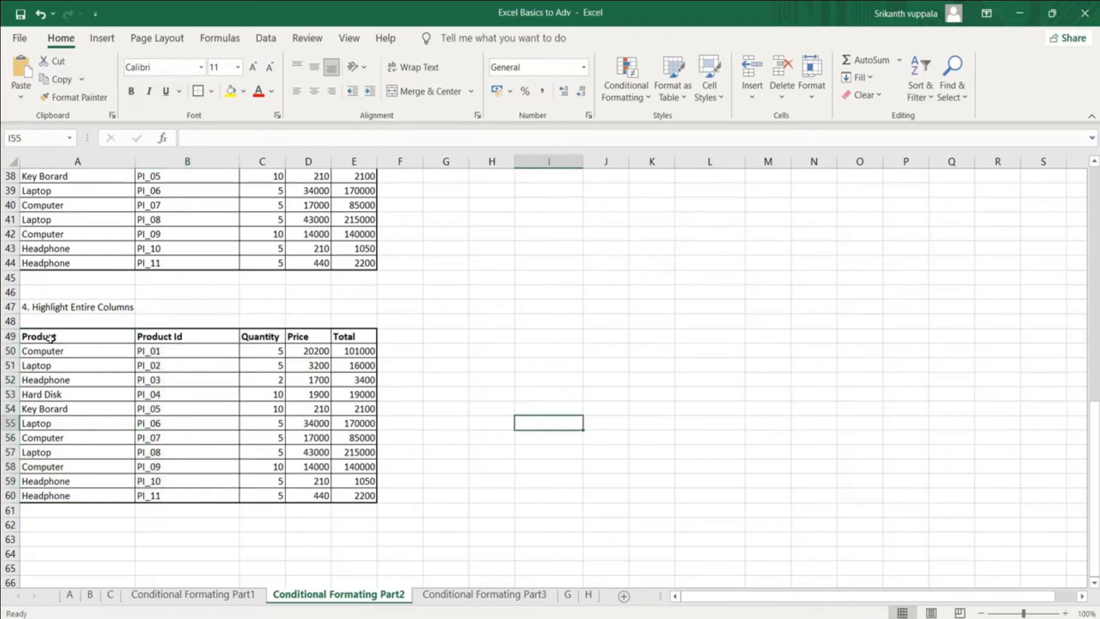
Step: Start a formula-based conditional formatting rule for the whole Highlight Entire Columns table, A49:E60, including its headers
{"action": "left_click_drag", "start_coordinate": [47, 336], "coordinate": [360, 496]}
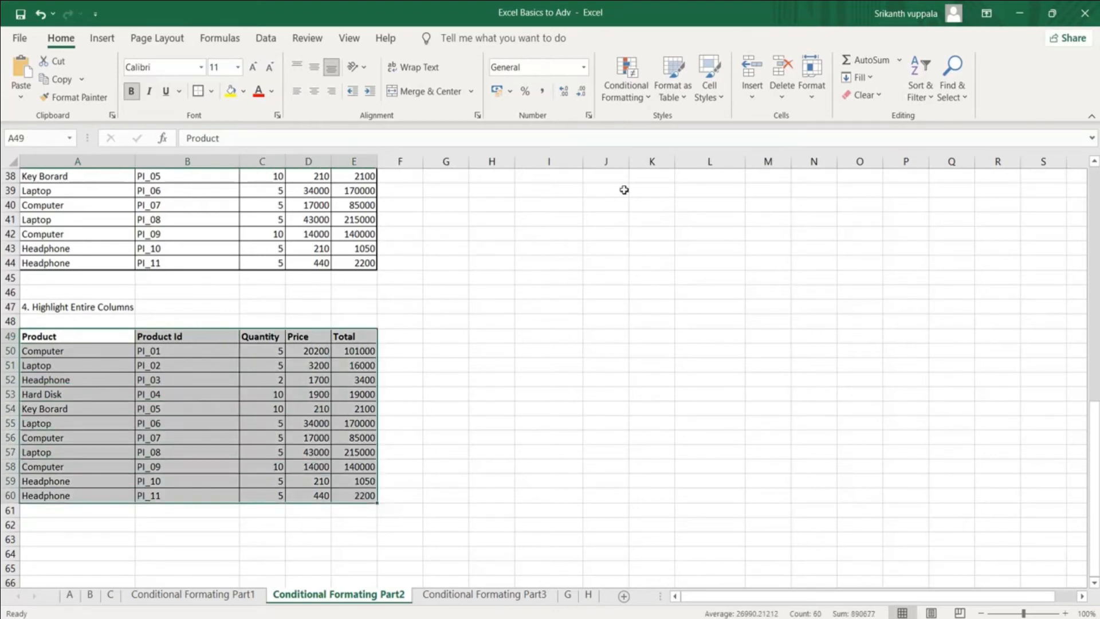
{"action": "left_click", "coordinate": [626, 97]}
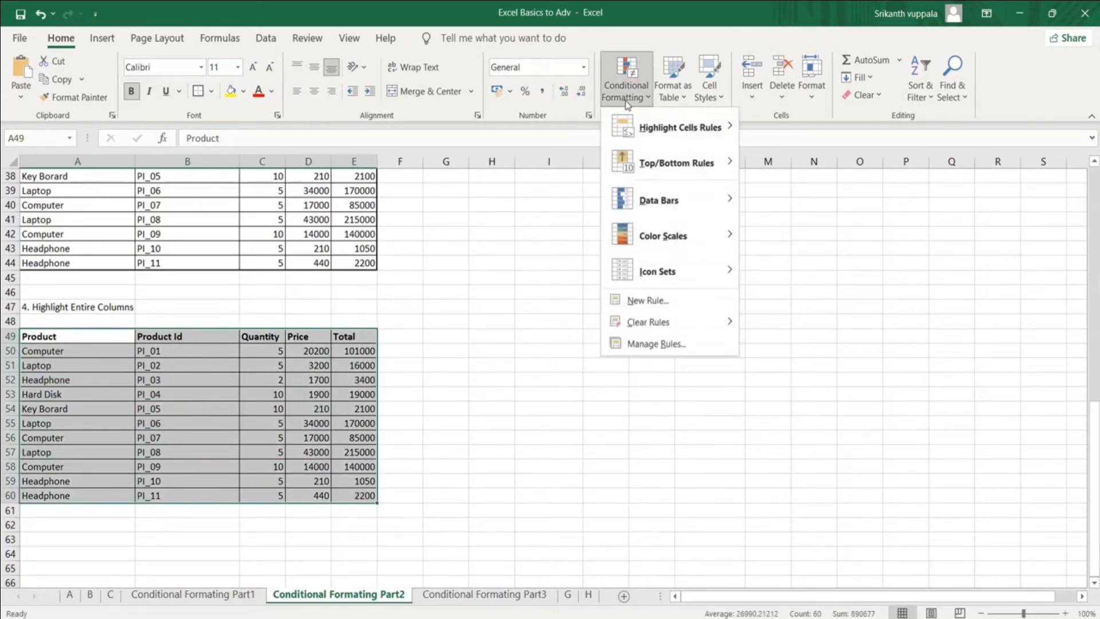
{"action": "left_click", "coordinate": [663, 299]}
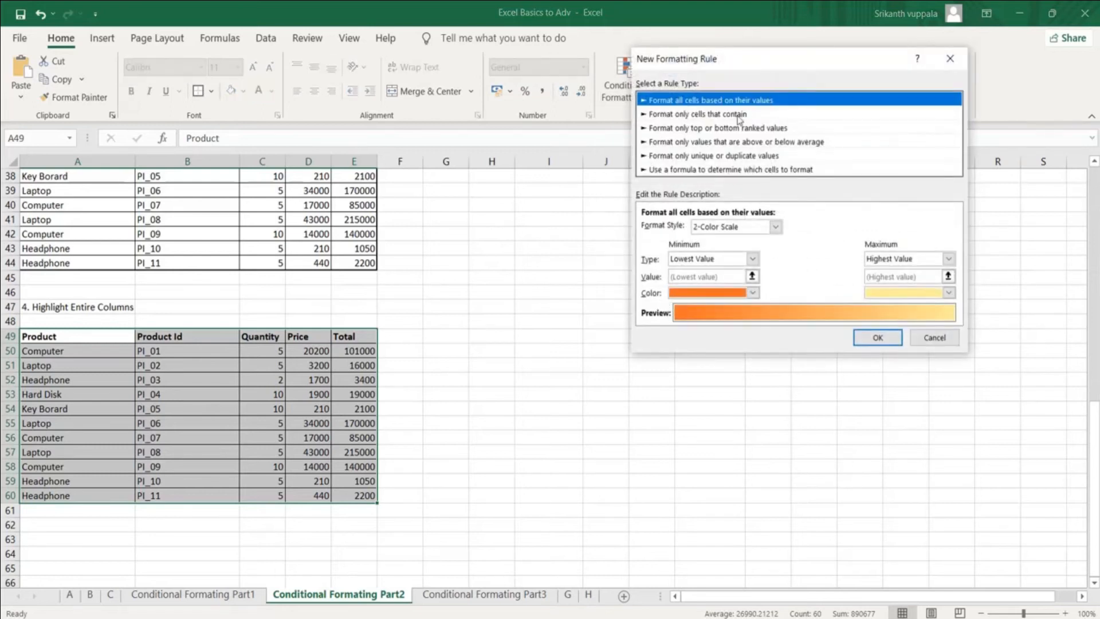
{"action": "left_click", "coordinate": [685, 170]}
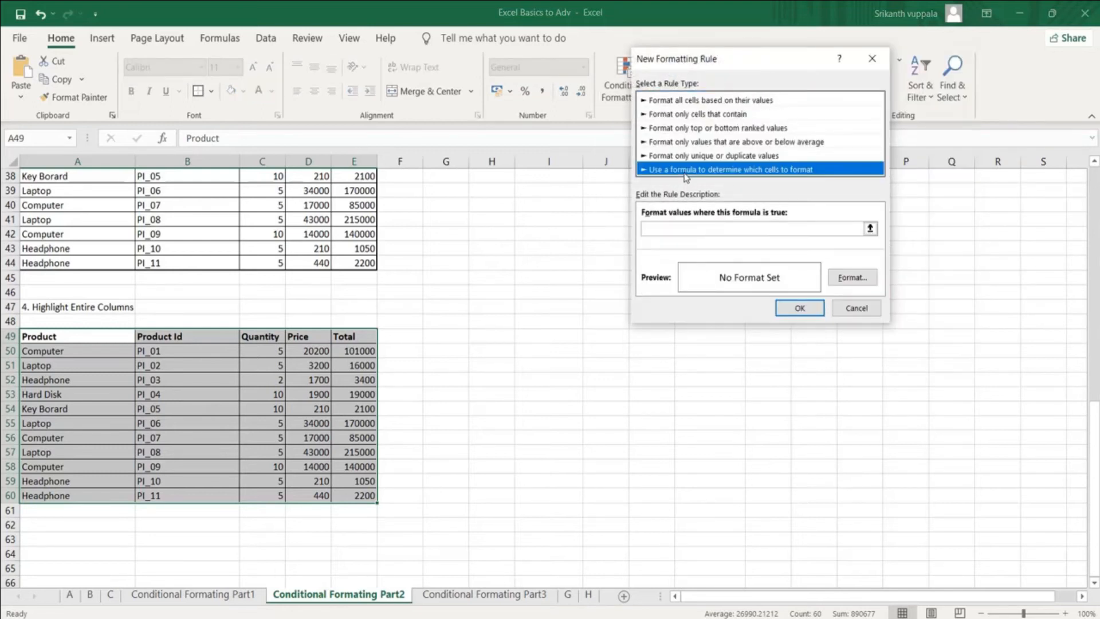
Step: Enter the rule formula =$A49=$I$49, locking only column A in the first reference and keeping I49 absolute
{"action": "left_click", "coordinate": [662, 227]}
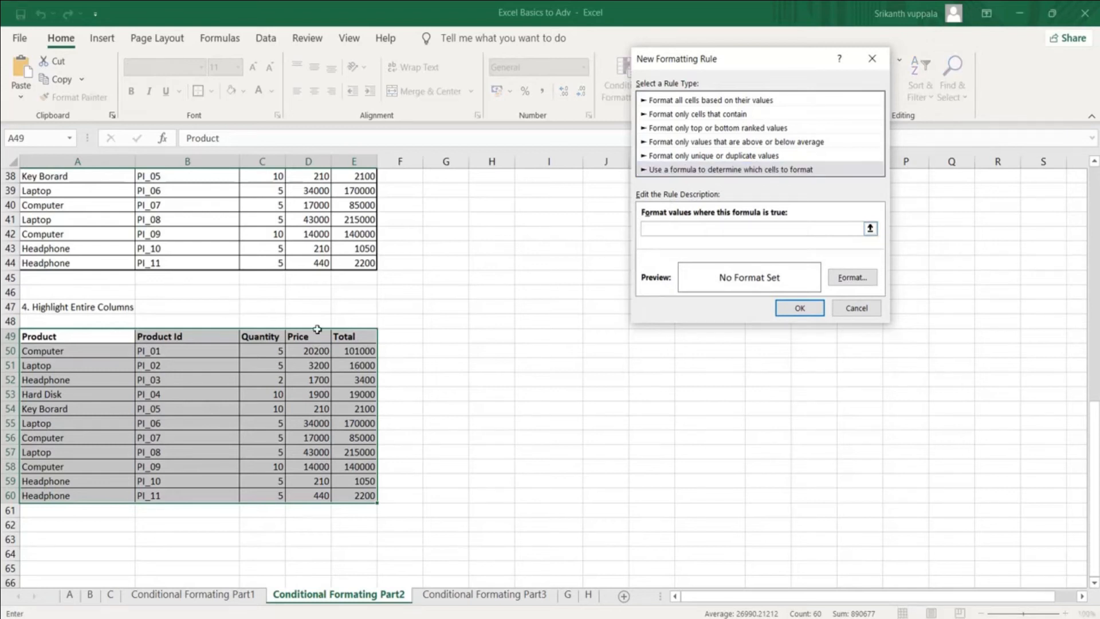
{"action": "left_click", "coordinate": [46, 337]}
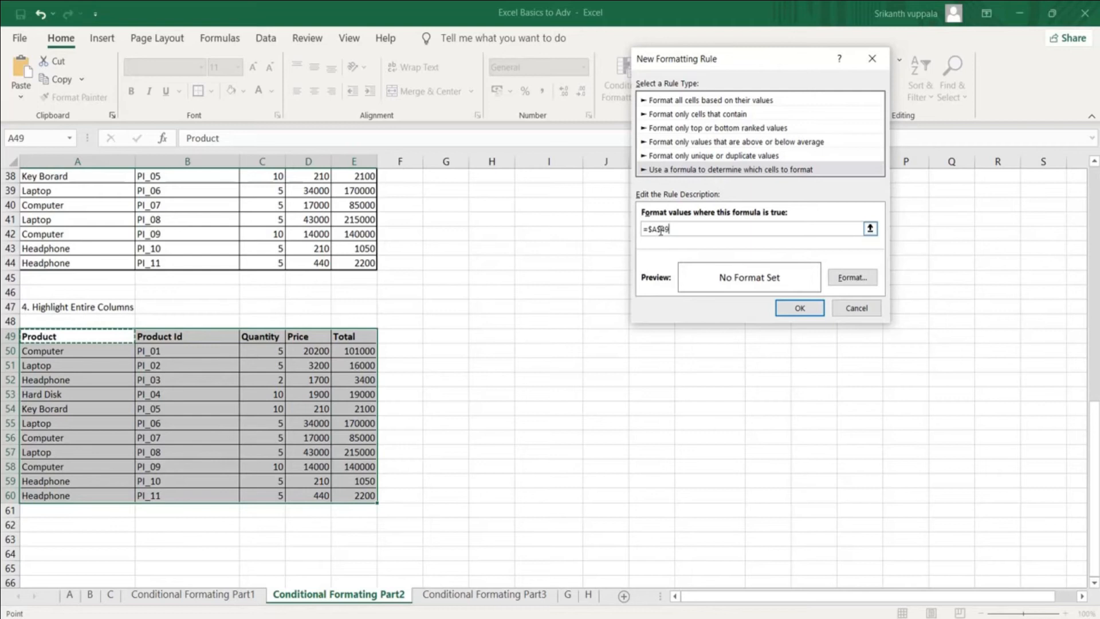
{"action": "left_click", "coordinate": [662, 228]}
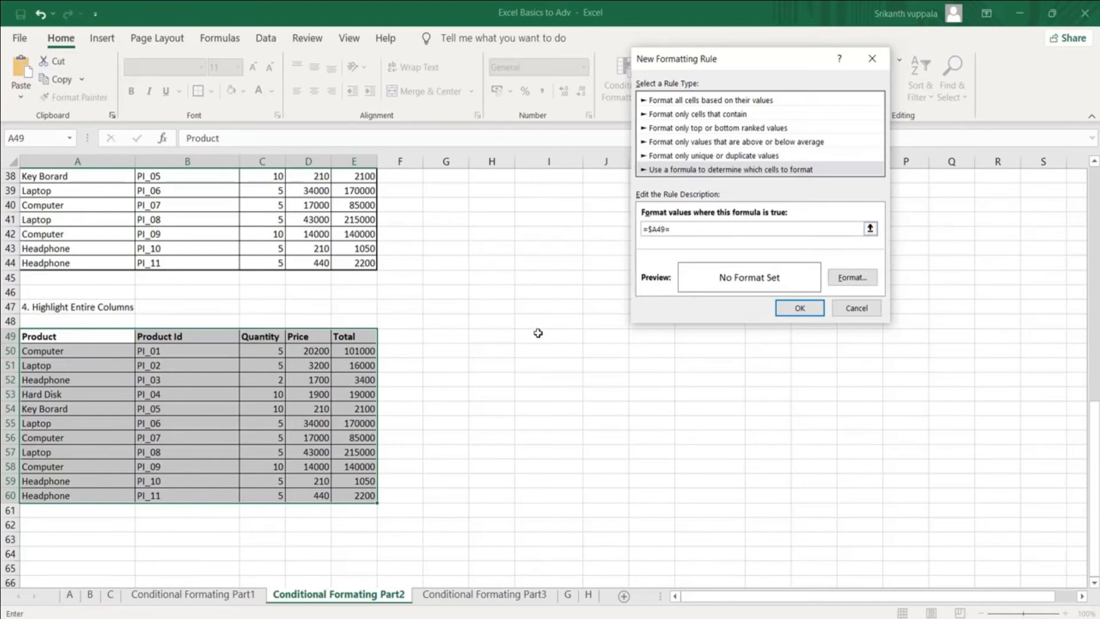
{"action": "left_click", "coordinate": [537, 335]}
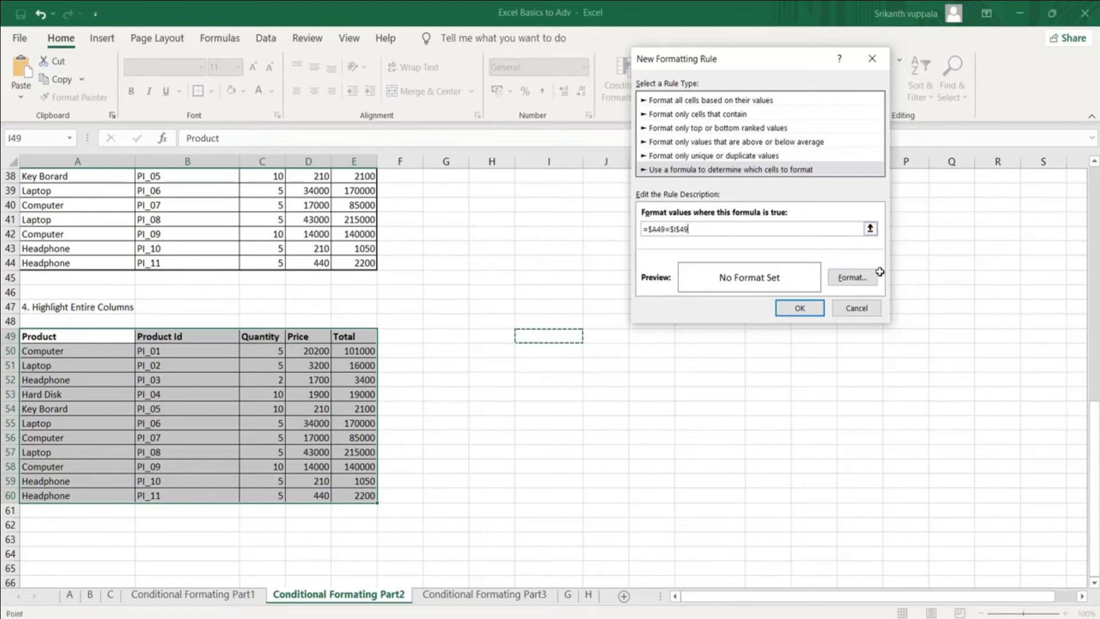
Step: Give the rule a light green background fill and apply it to the table A49:E60
{"action": "left_click", "coordinate": [840, 280]}
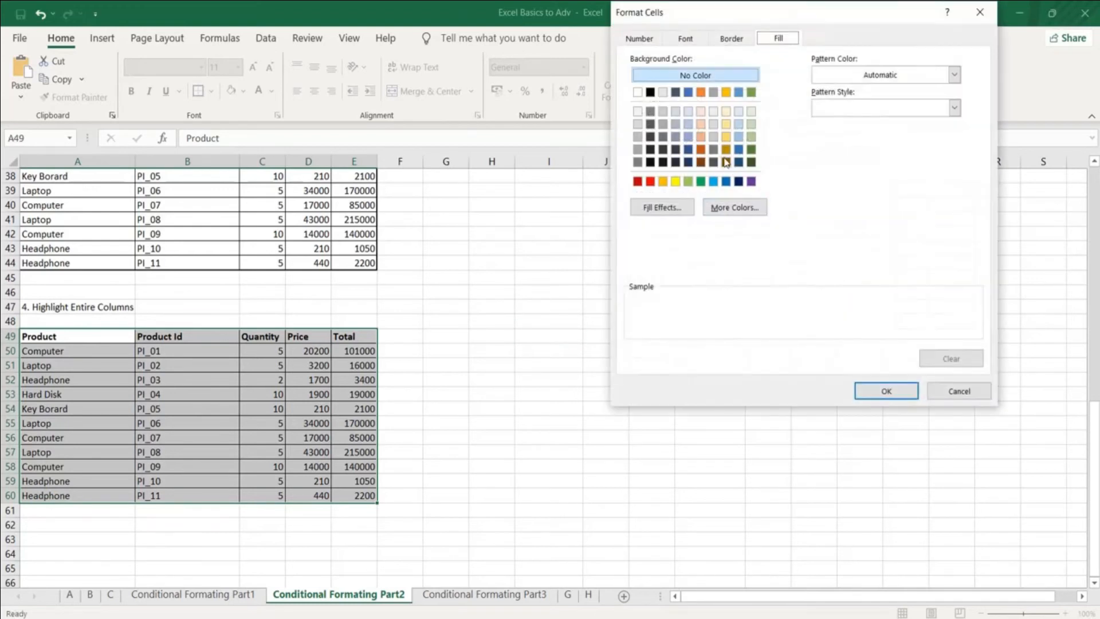
{"action": "left_click", "coordinate": [688, 183]}
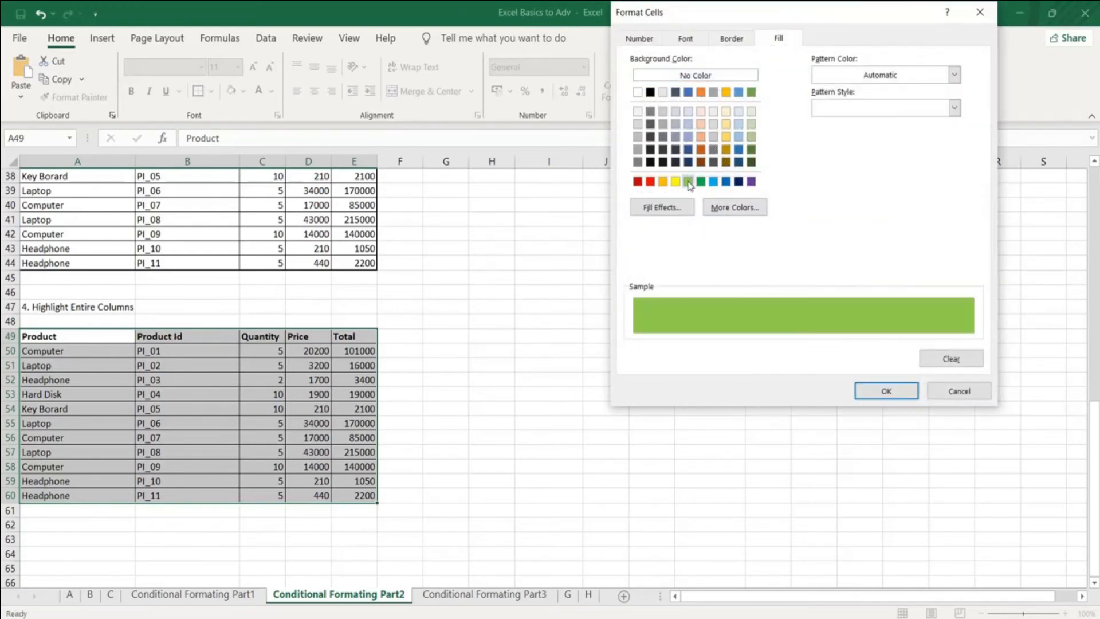
{"action": "left_click", "coordinate": [879, 390]}
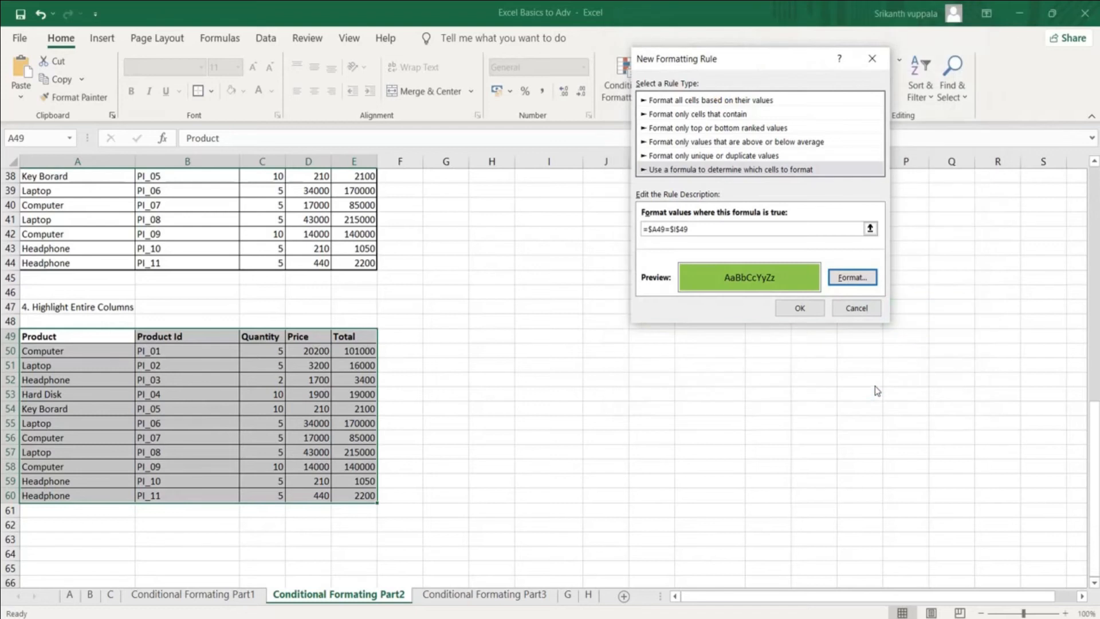
{"action": "left_click", "coordinate": [800, 307]}
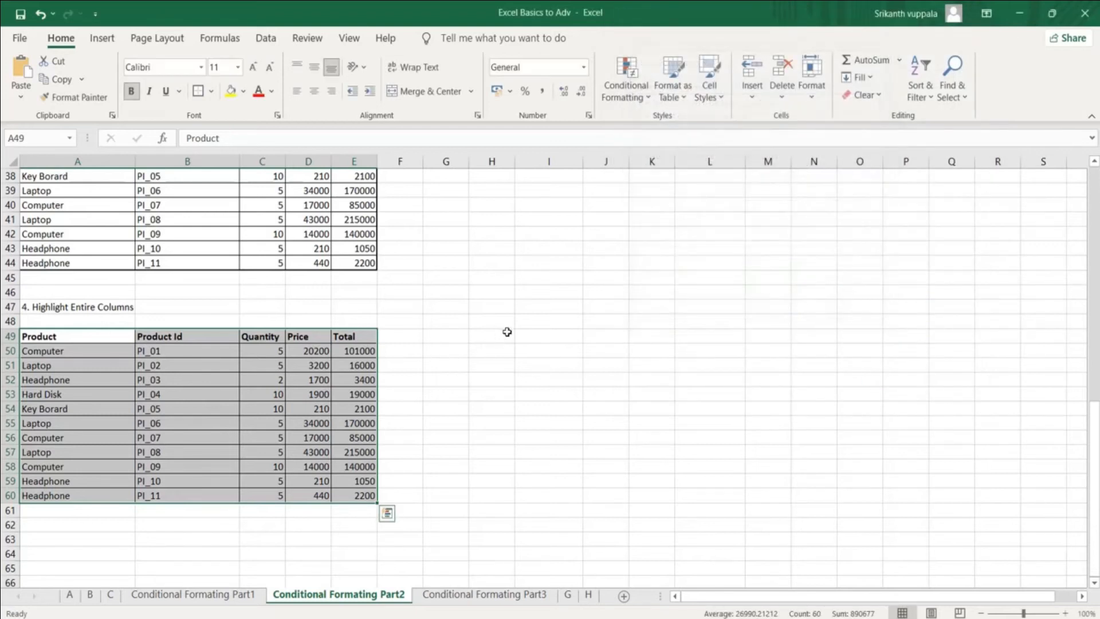
Step: Test the column A rule by entering Product in I49, and check the Product Id column, B49:B60
{"action": "left_click", "coordinate": [538, 334]}
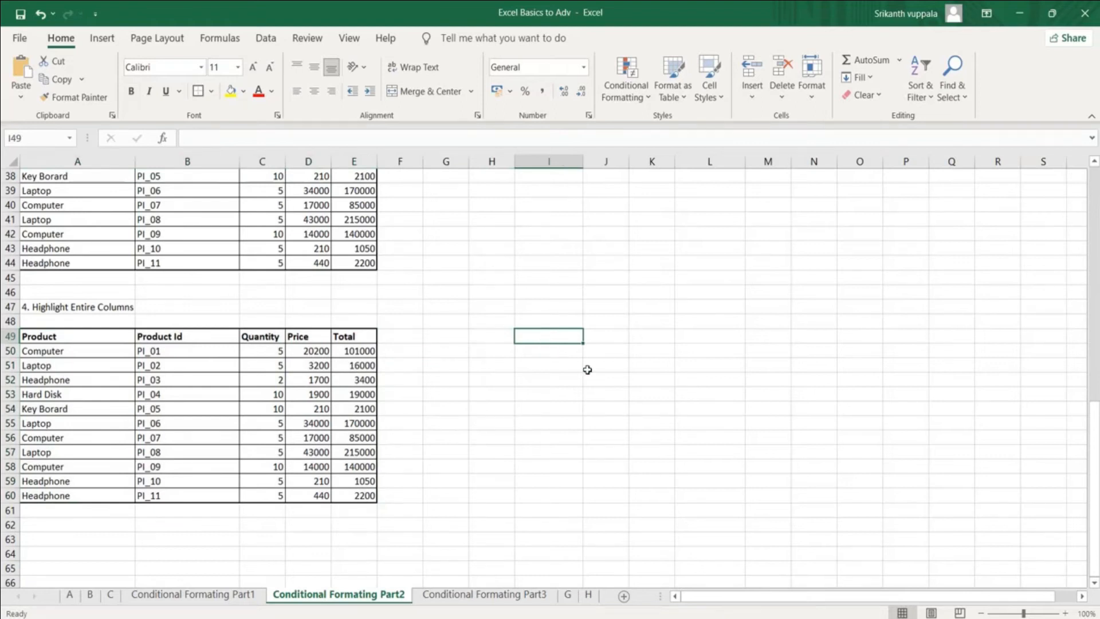
{"action": "type", "text": "P"}
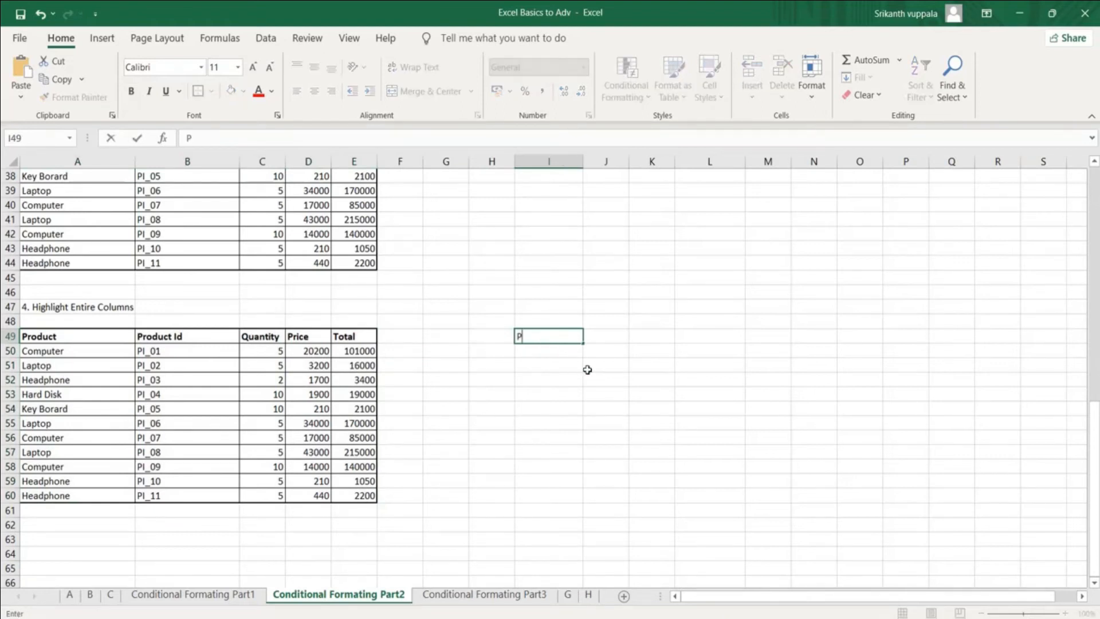
{"action": "type", "text": "roduct"}
{"action": "key", "text": "Return"}
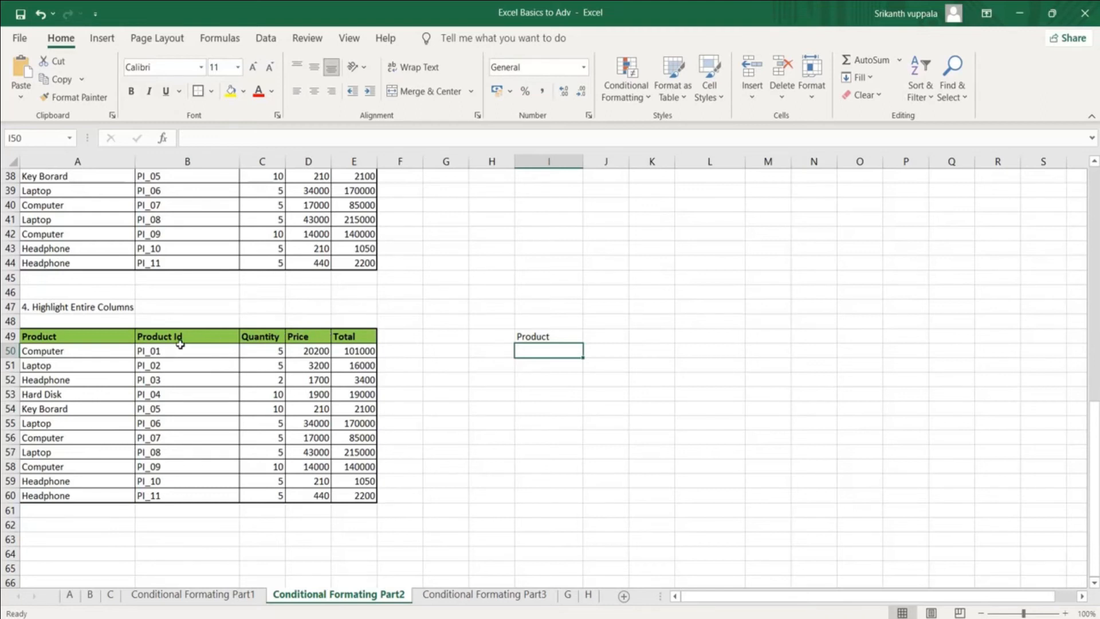
{"action": "left_click_drag", "start_coordinate": [179, 338], "coordinate": [163, 498]}
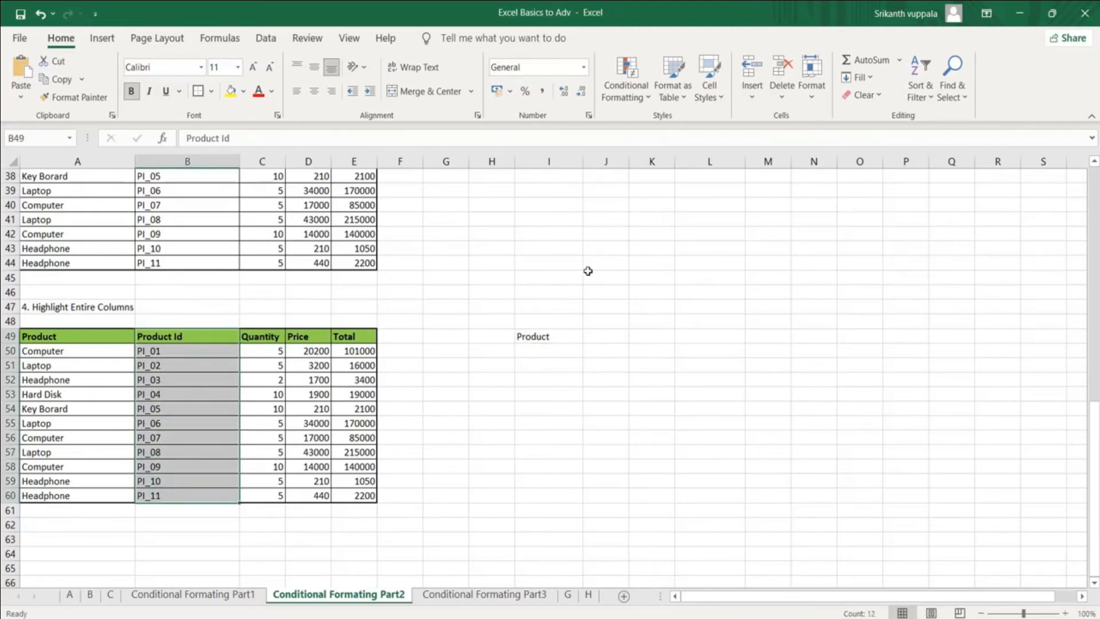
{"action": "double_click", "coordinate": [533, 349]}
Step: Start another formula-based conditional formatting rule for the whole table A49:E60, including its headers
{"action": "left_click_drag", "start_coordinate": [35, 337], "coordinate": [356, 501]}
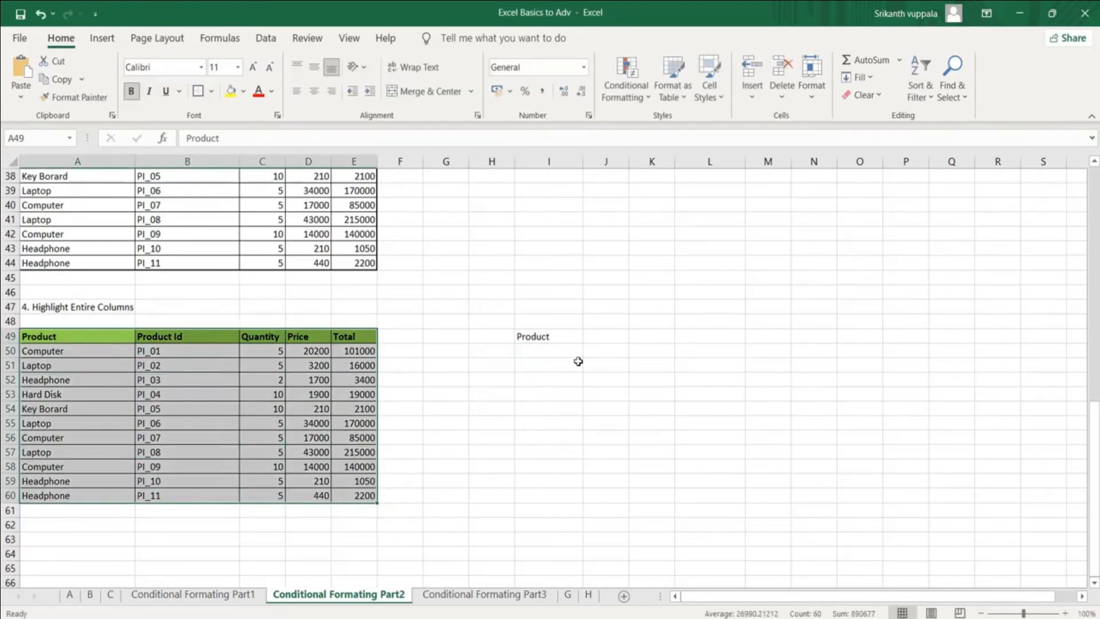
{"action": "left_click", "coordinate": [544, 350]}
{"action": "left_click_drag", "start_coordinate": [69, 338], "coordinate": [369, 494]}
{"action": "left_click", "coordinate": [632, 97]}
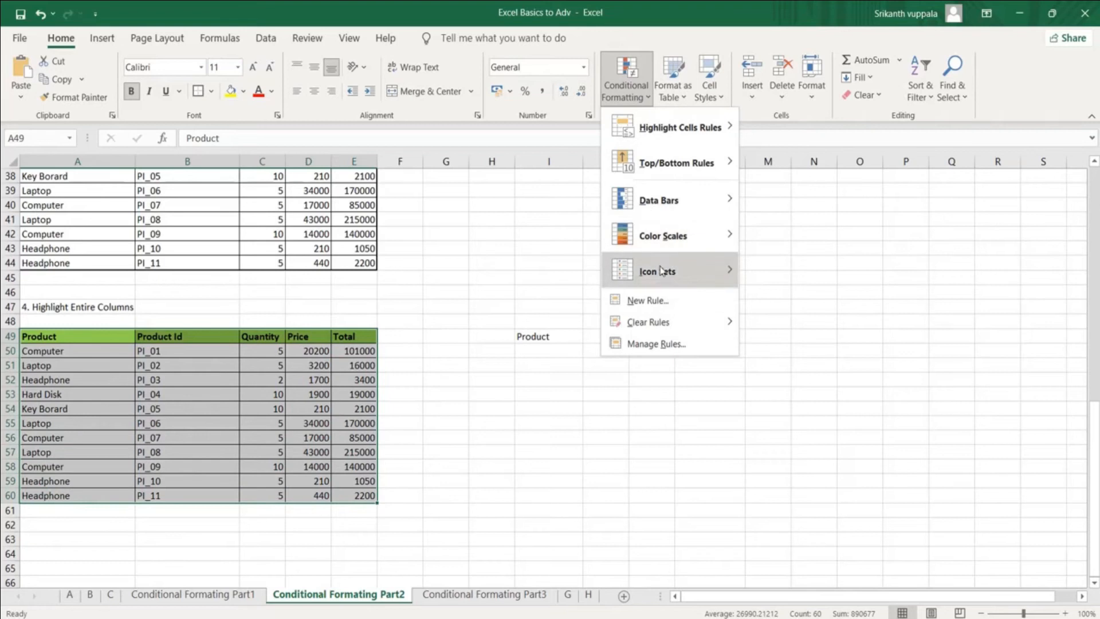
{"action": "left_click", "coordinate": [658, 300]}
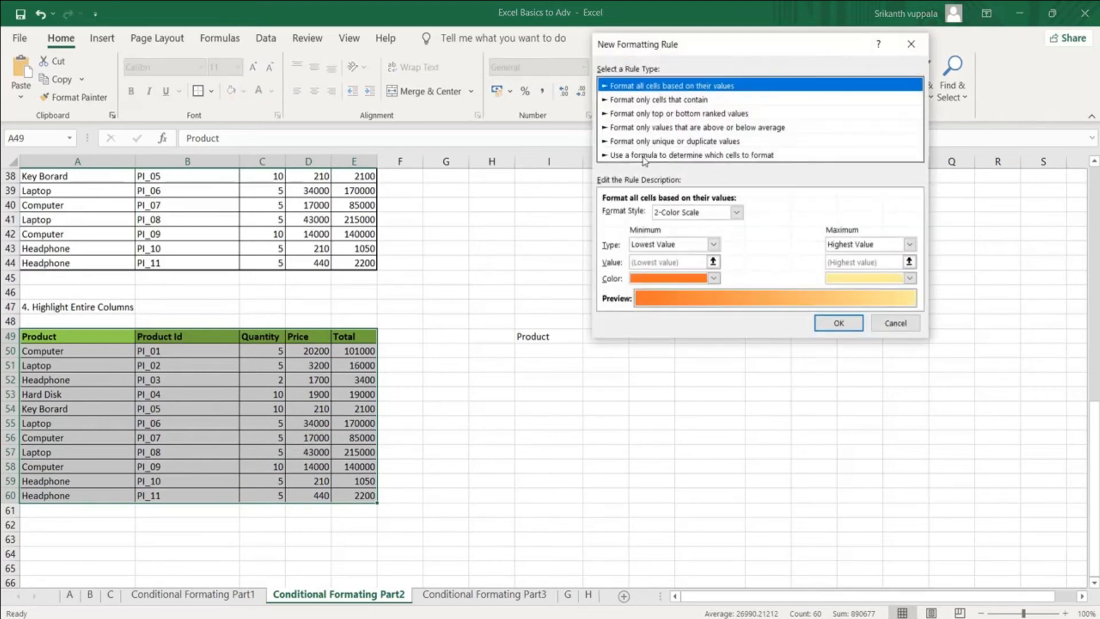
{"action": "left_click", "coordinate": [645, 156]}
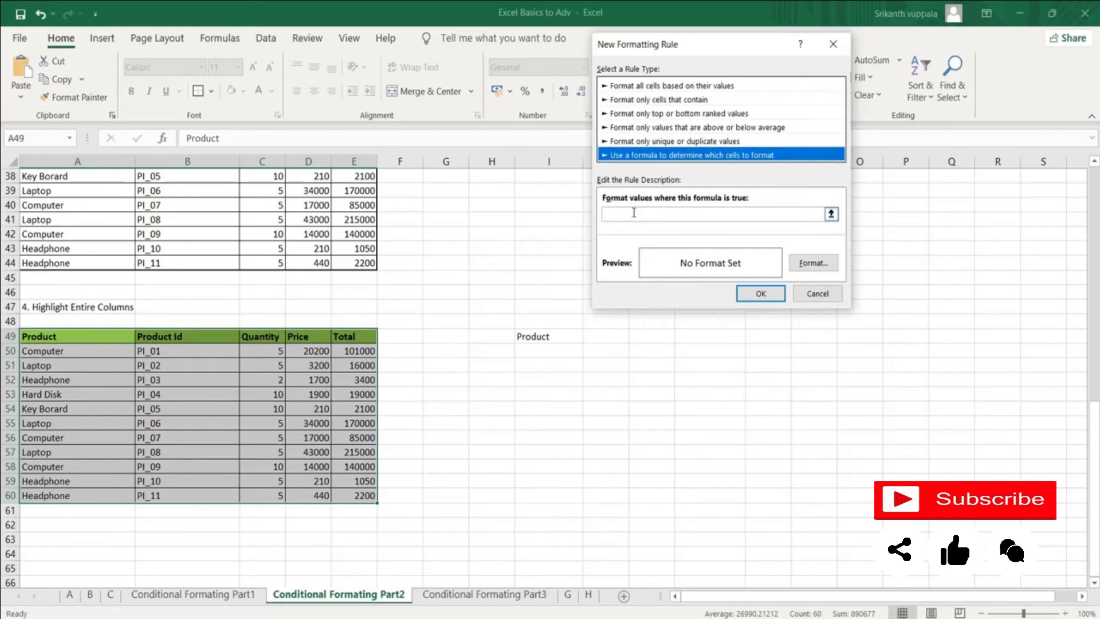
Step: Enter the rule formula =A$49=$I$50, locking only row 49 in the first reference and keeping I50 absolute
{"action": "left_click", "coordinate": [633, 213]}
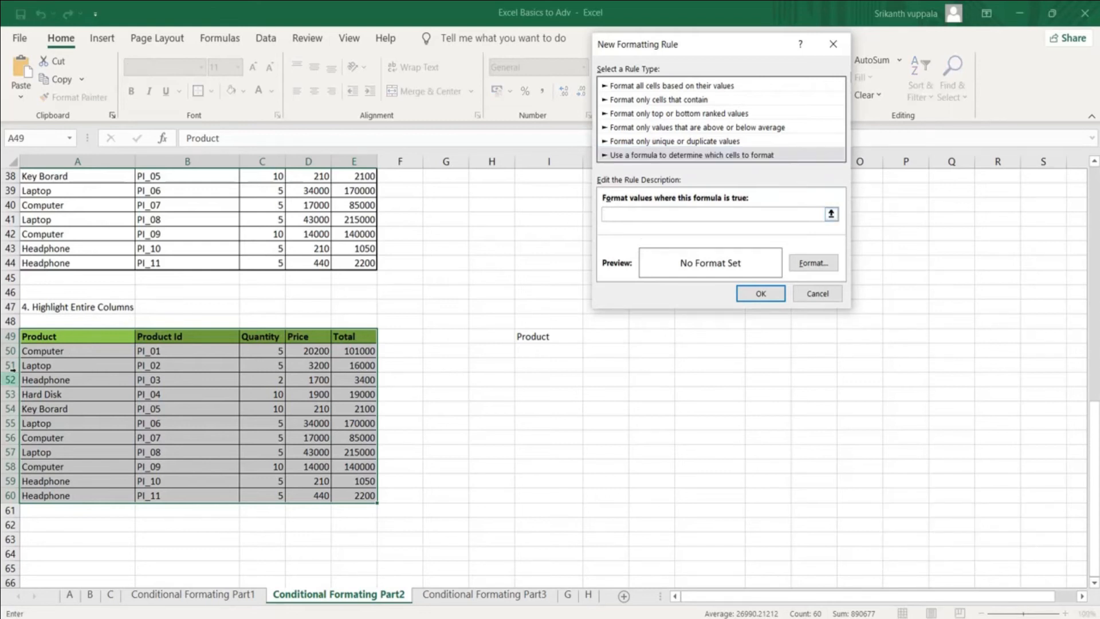
{"action": "left_click", "coordinate": [44, 336]}
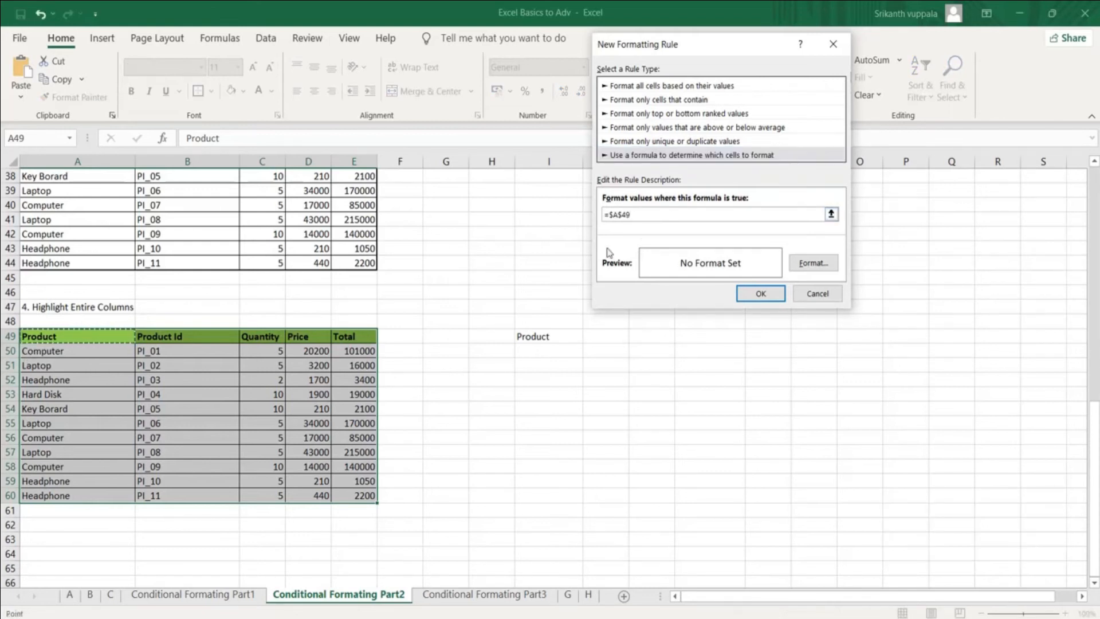
{"action": "left_click", "coordinate": [614, 211]}
{"action": "key", "text": "BackSpace"}
{"action": "left_click", "coordinate": [536, 348]}
Step: Give the new column rule a light gold background fill and apply it to A49:E60
{"action": "left_click", "coordinate": [827, 267]}
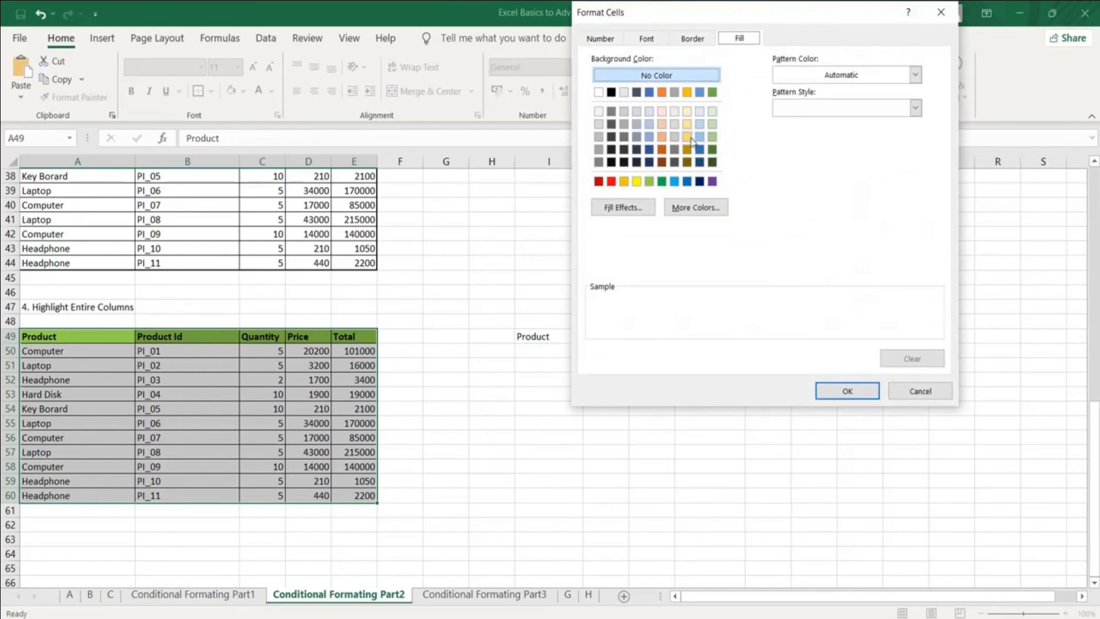
{"action": "left_click", "coordinate": [690, 140]}
{"action": "left_click", "coordinate": [854, 394]}
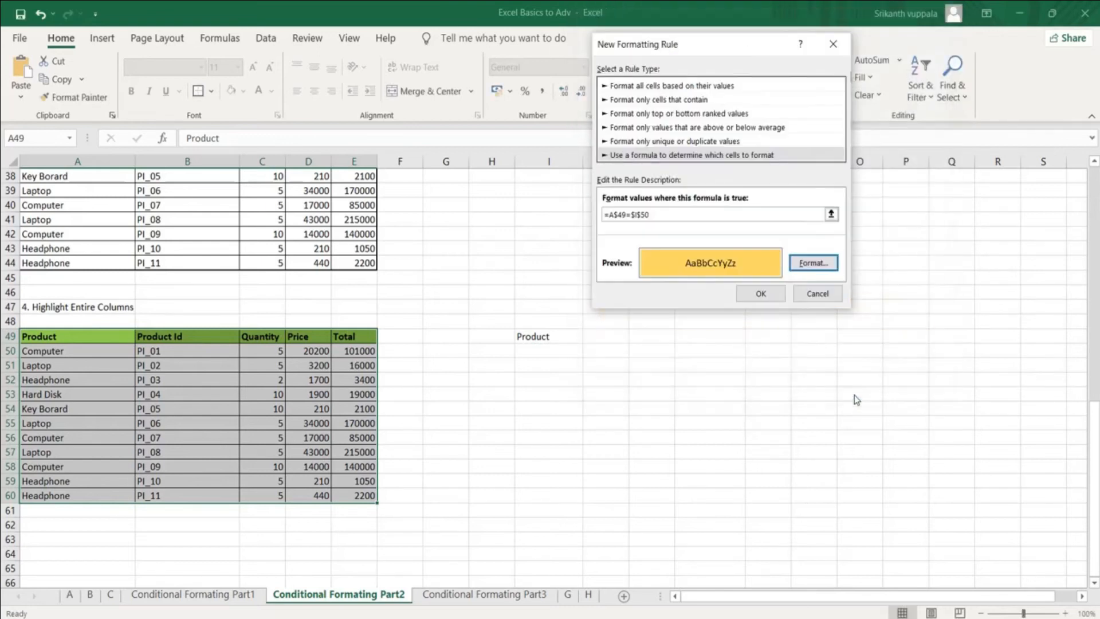
{"action": "left_click", "coordinate": [761, 293]}
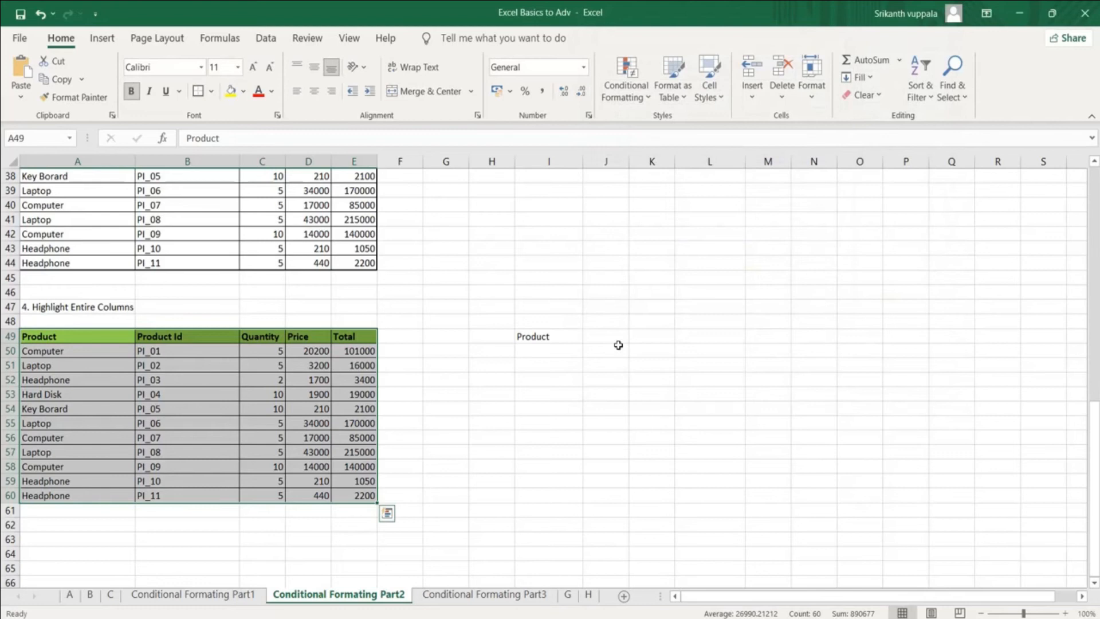
Step: Test the column highlighting by entering Quantity in I50, and check the Quantity column, C49:C60
{"action": "left_click", "coordinate": [544, 361]}
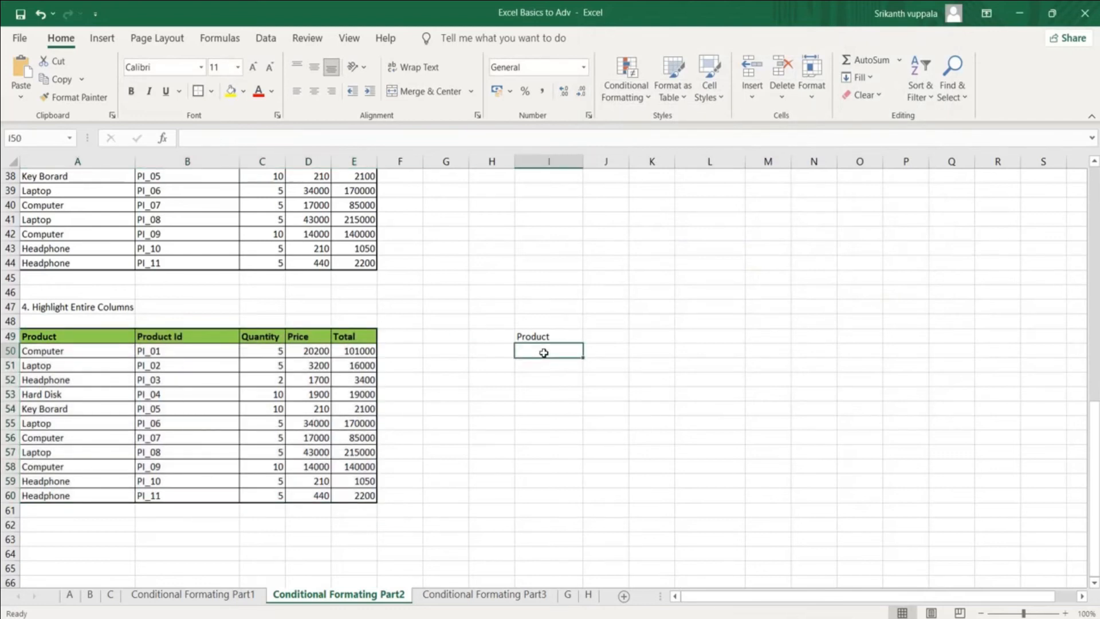
{"action": "type", "text": "Quantity"}
{"action": "key", "text": "Return"}
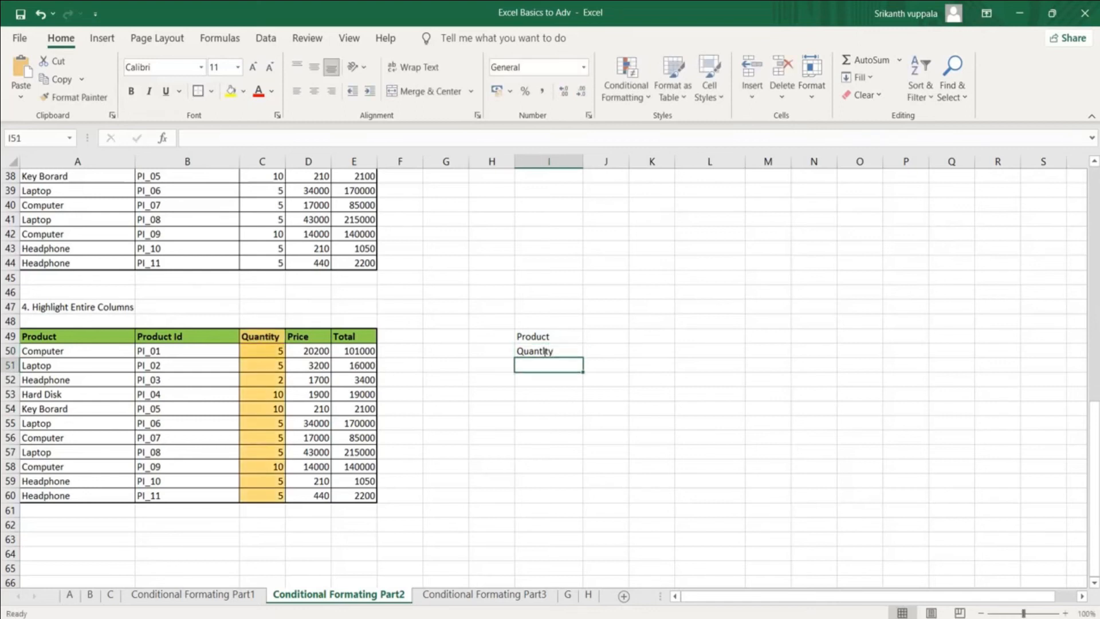
{"action": "left_click_drag", "start_coordinate": [266, 336], "coordinate": [271, 494]}
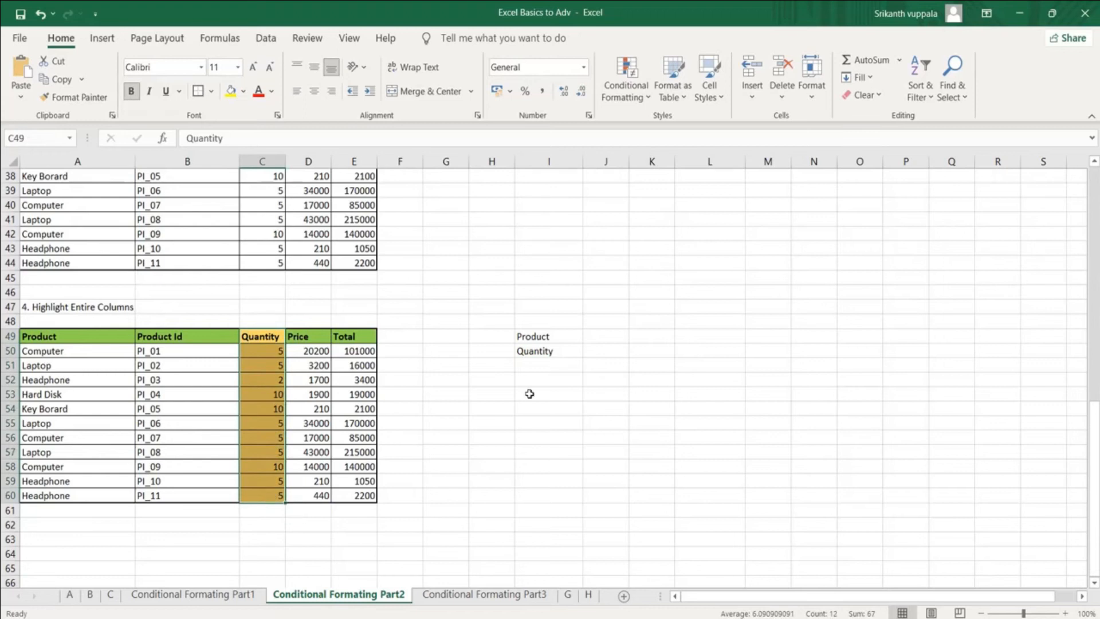
Step: Enter Total in I51, and replace the entry in I50 with Total to test the column highlighting
{"action": "left_click", "coordinate": [543, 367]}
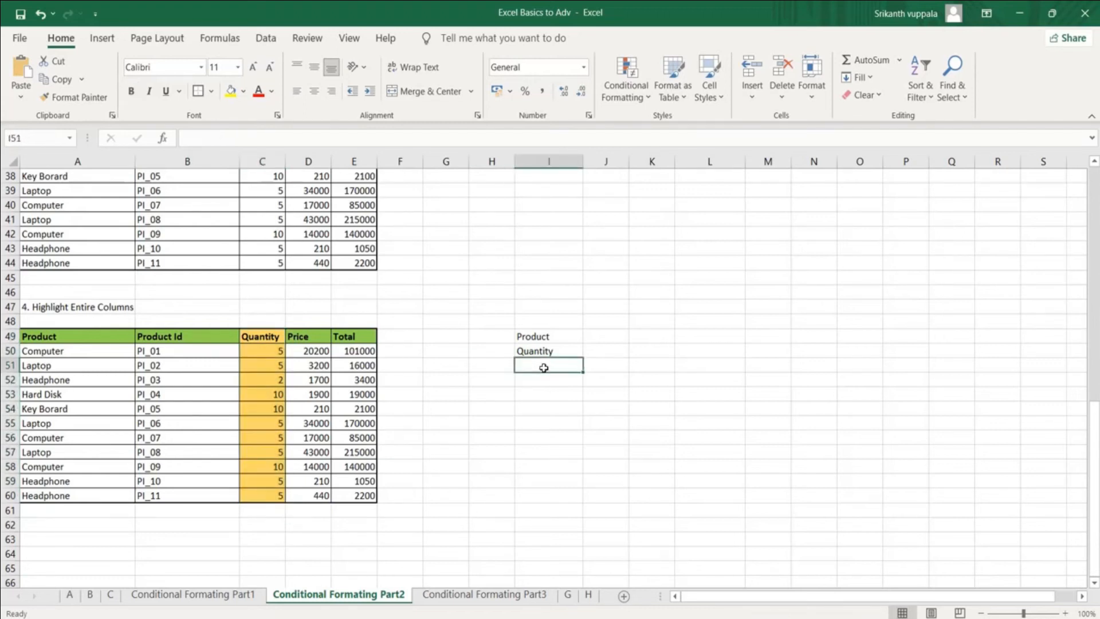
{"action": "type", "text": "Total"}
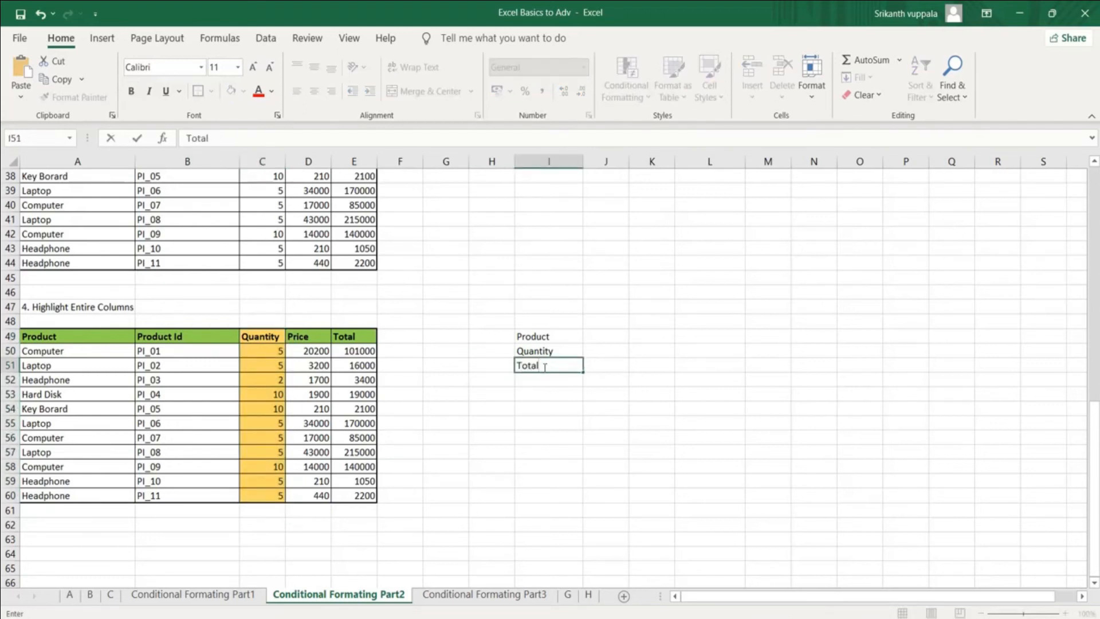
{"action": "key", "text": "Return"}
{"action": "key", "text": "Up"}
{"action": "key", "text": "Up"}
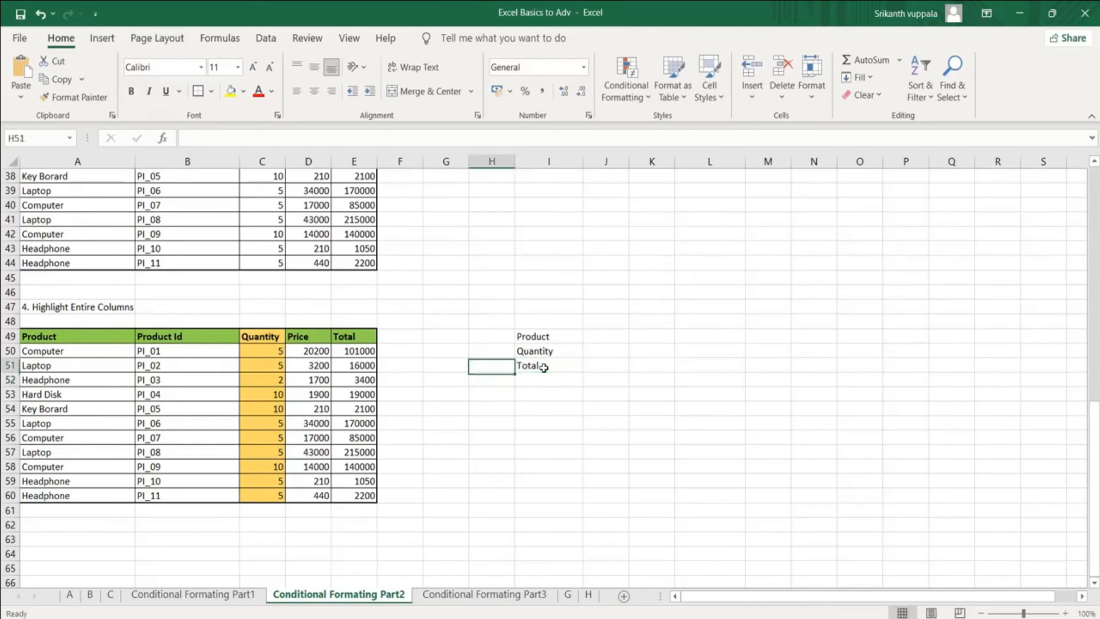
{"action": "type", "text": "Total"}
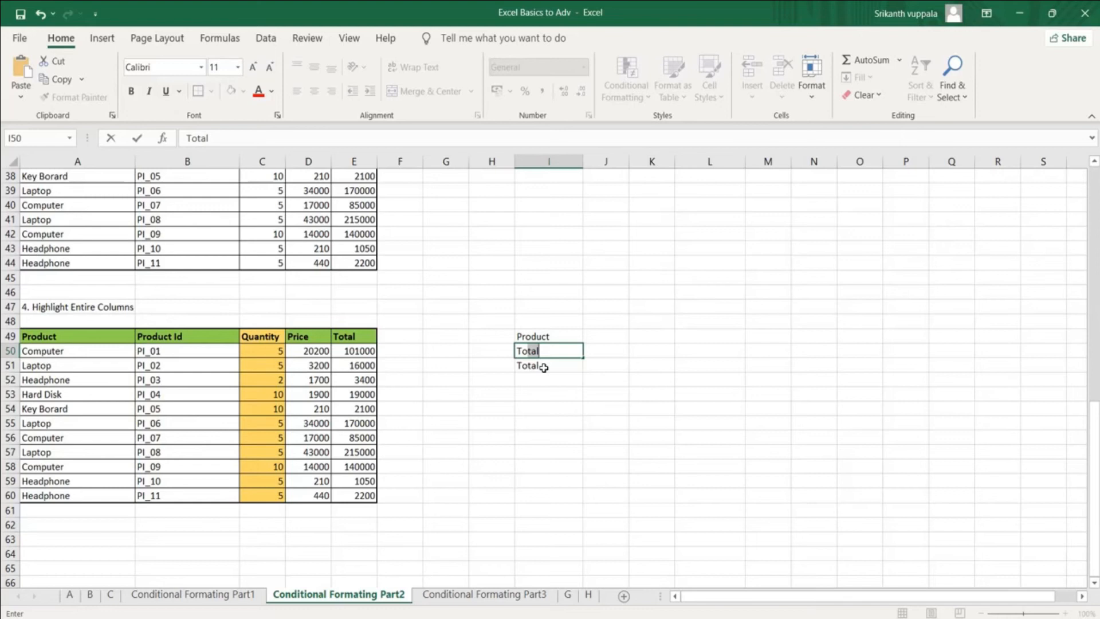
{"action": "key", "text": "Return"}
{"action": "key", "text": "Up"}
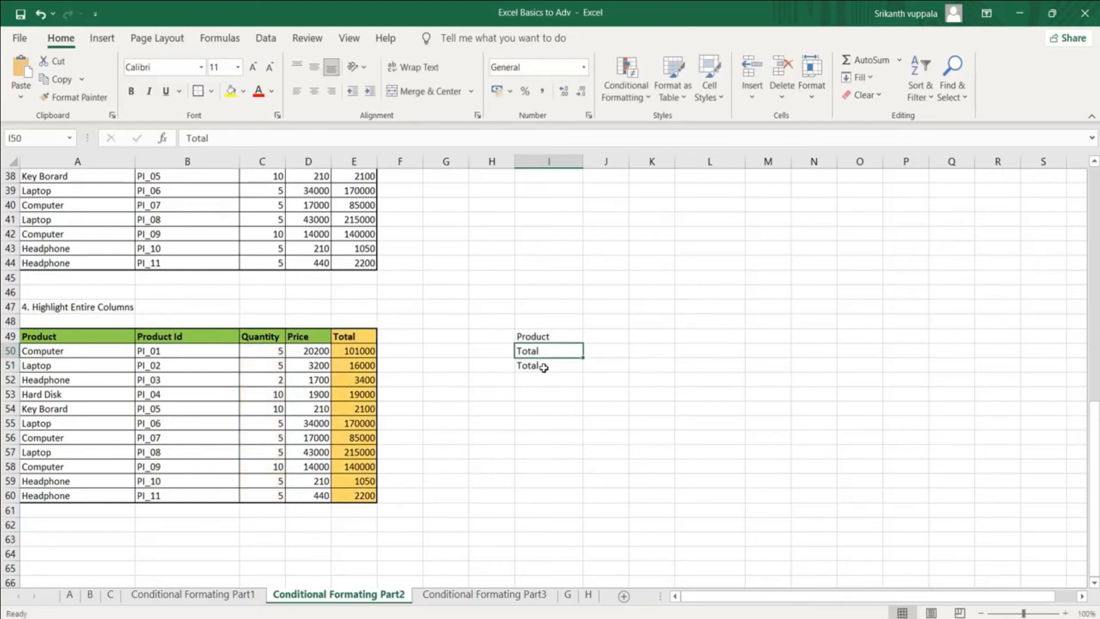
{"action": "left_click", "coordinate": [606, 437]}
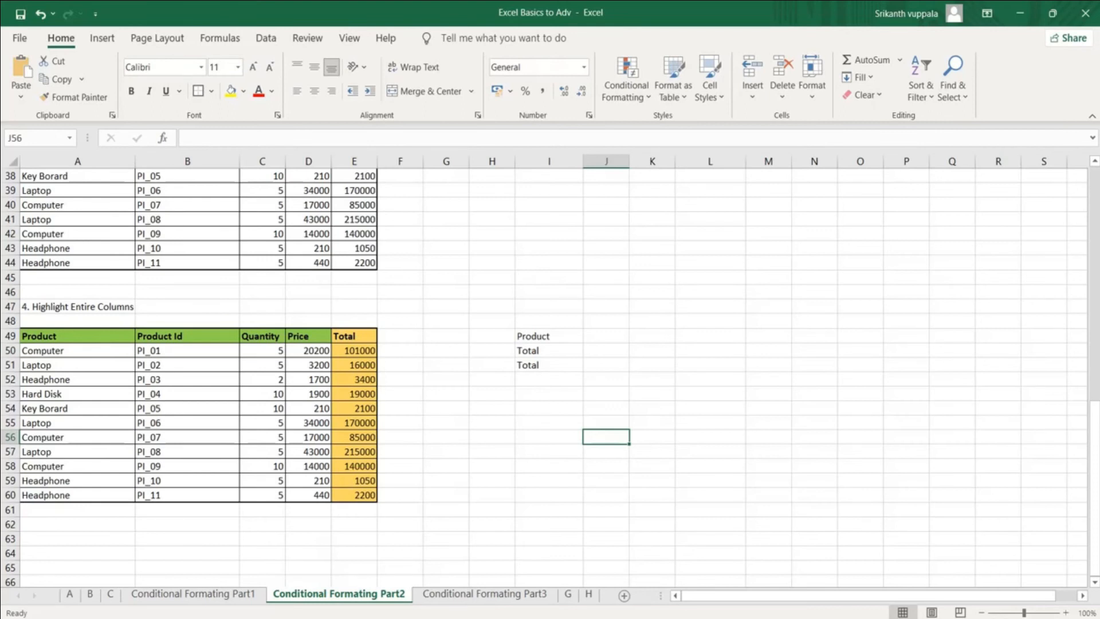
{"action": "left_click", "coordinate": [630, 100]}
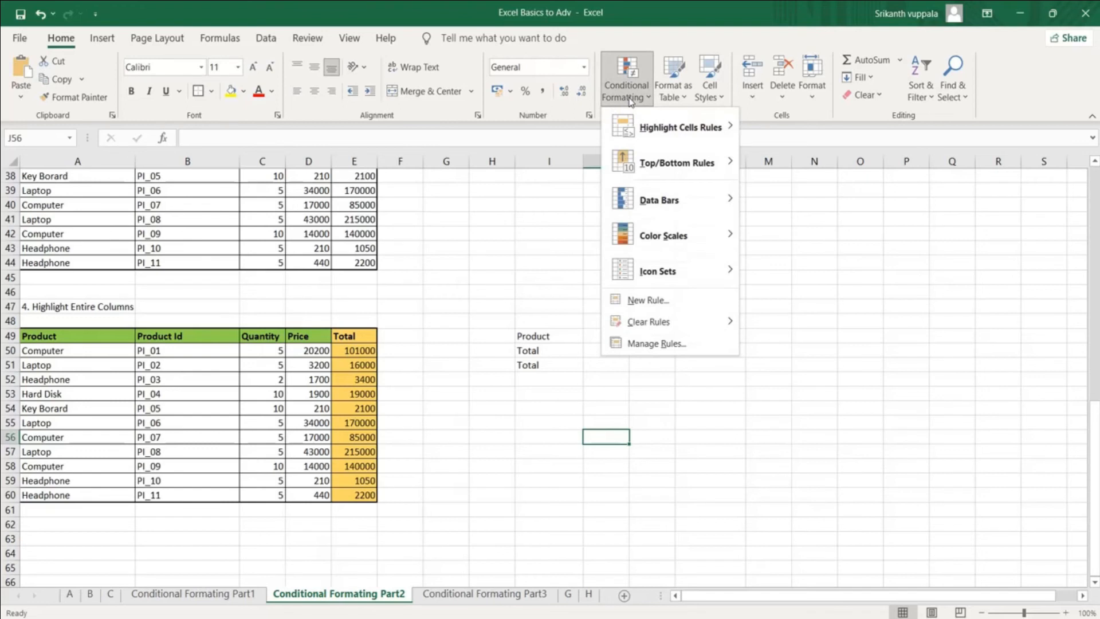
{"action": "left_click", "coordinate": [881, 309]}
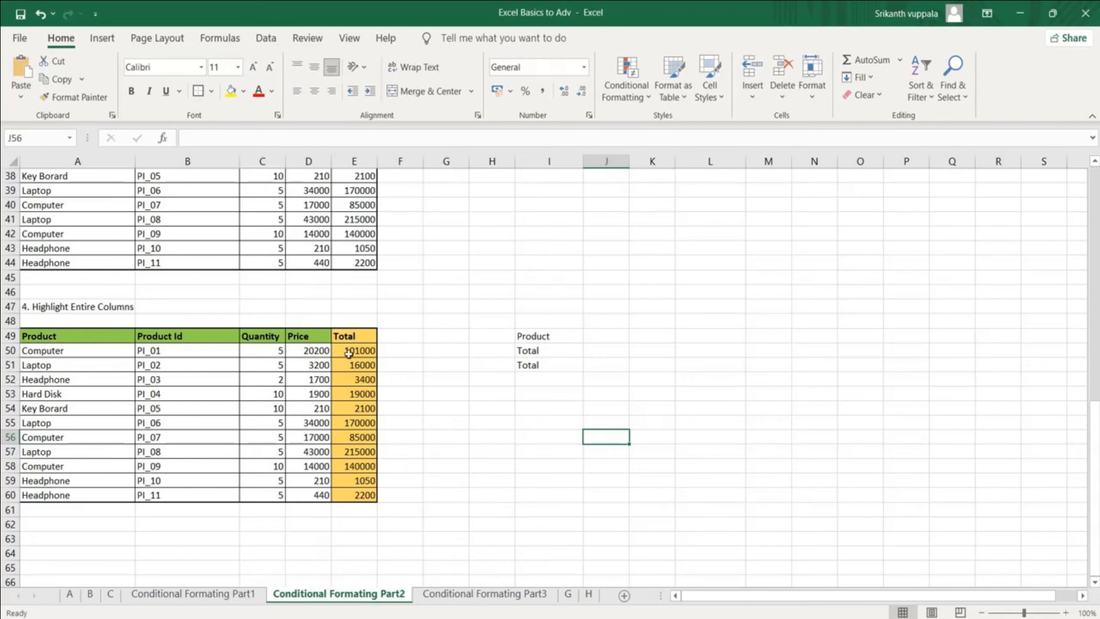
Step: Examine the Total column of the Highlight Entire Columns table, going down from its header in E49
{"action": "left_click_drag", "start_coordinate": [351, 336], "coordinate": [342, 492]}
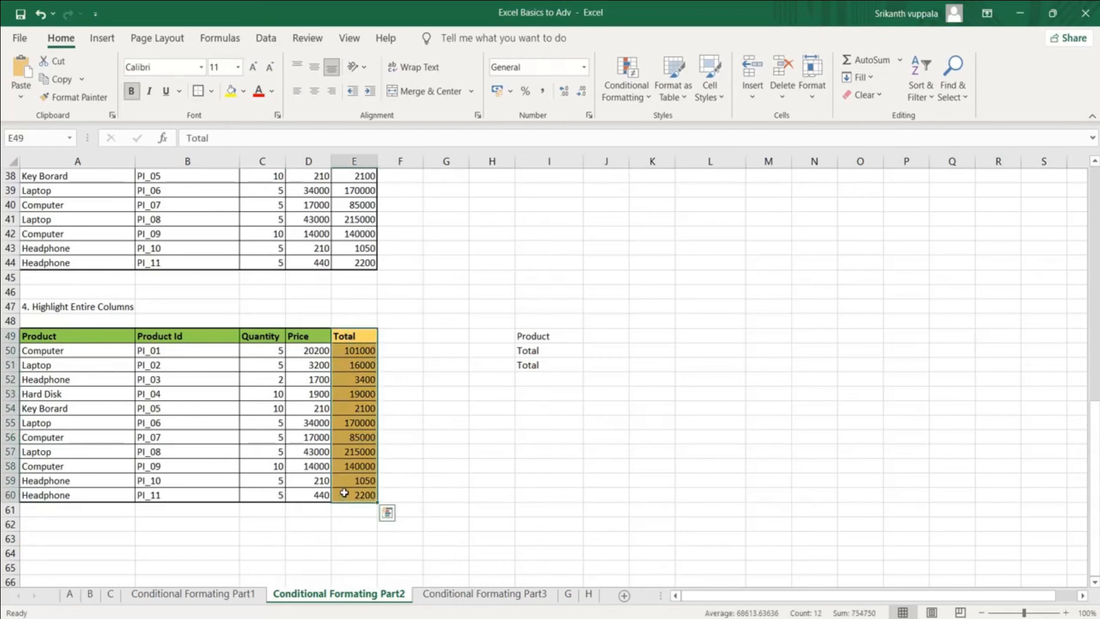
{"action": "left_click", "coordinate": [481, 455]}
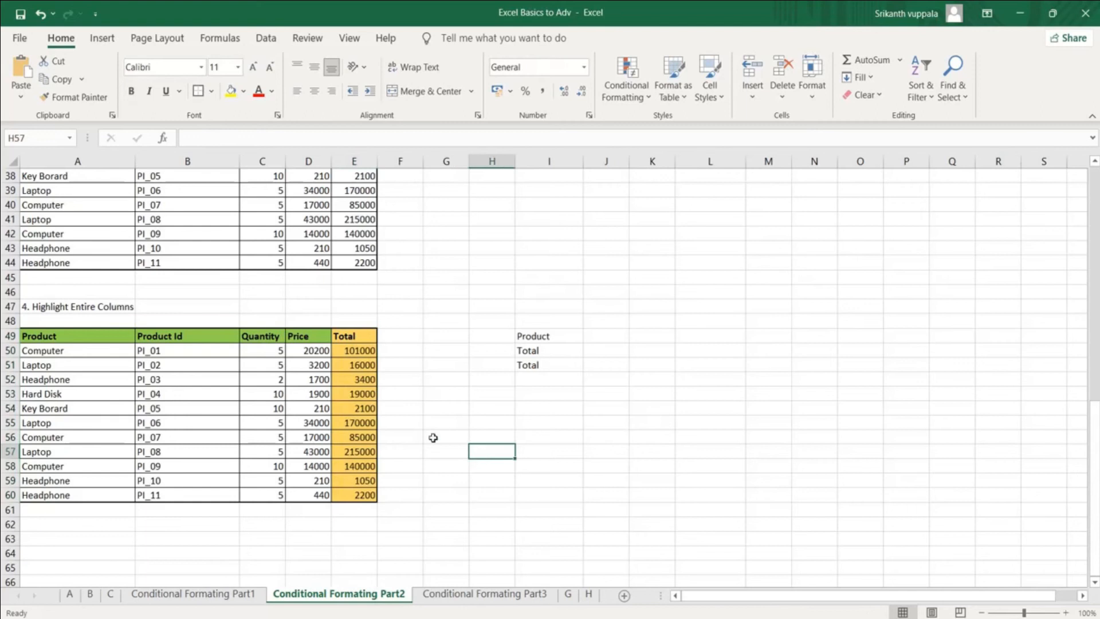
{"action": "left_click", "coordinate": [352, 336]}
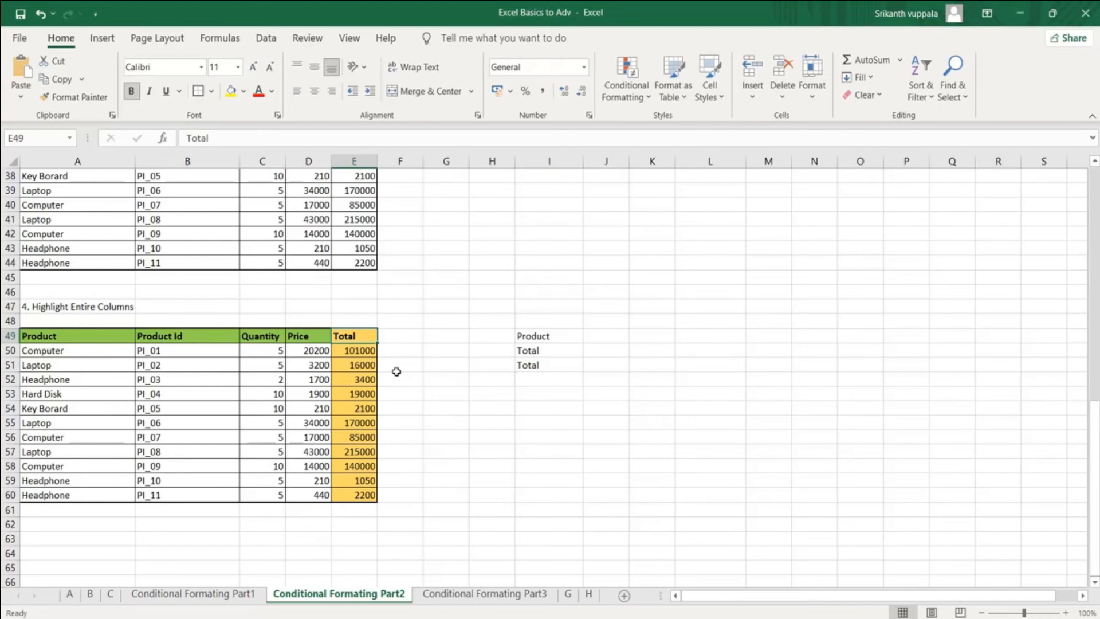
{"action": "key", "text": "shift+Down"}
{"action": "key", "text": "shift+Down"}
{"action": "key", "text": "shift+Down"}
{"action": "key", "text": "shift+Down"}
{"action": "key", "text": "shift+Down"}
{"action": "key", "text": "shift+Down"}
{"action": "key", "text": "shift+Down"}
{"action": "key", "text": "shift+Down"}
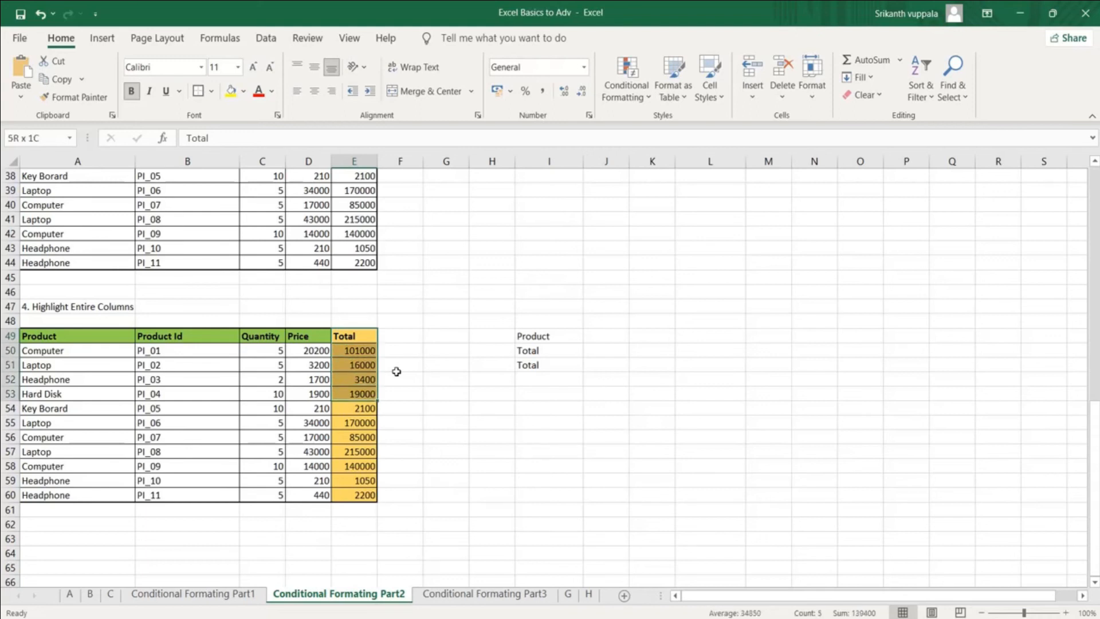
{"action": "left_click", "coordinate": [409, 378]}
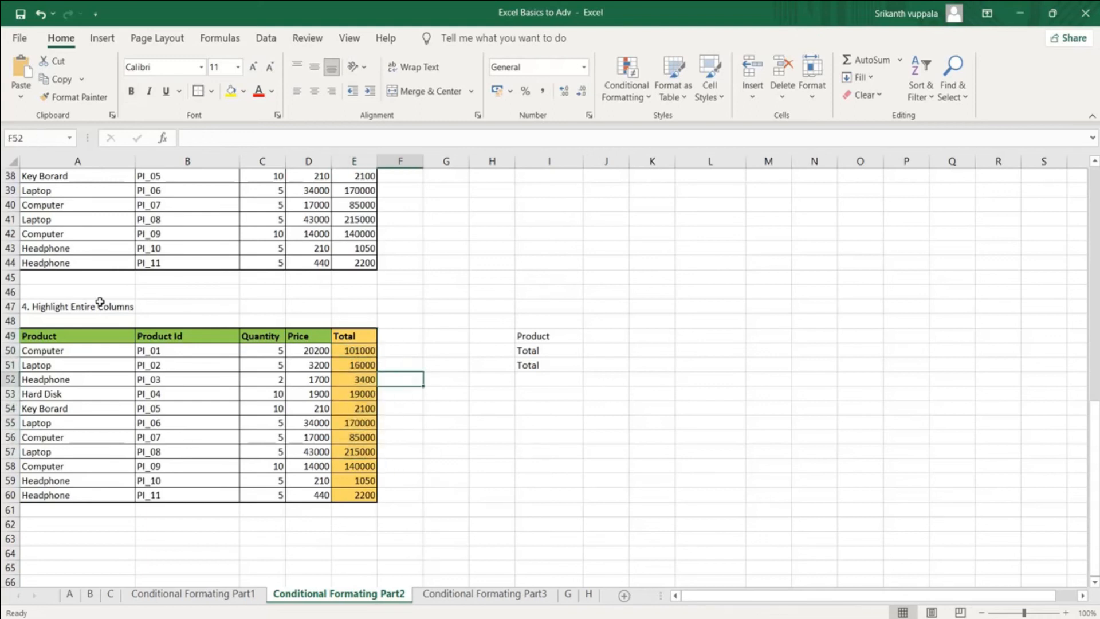
Step: Change the fill of the column rule =A$49=$I$50 on A49:E60 to red in the conditional formatting rules
{"action": "left_click", "coordinate": [35, 337]}
{"action": "left_click_drag", "start_coordinate": [34, 337], "coordinate": [359, 491]}
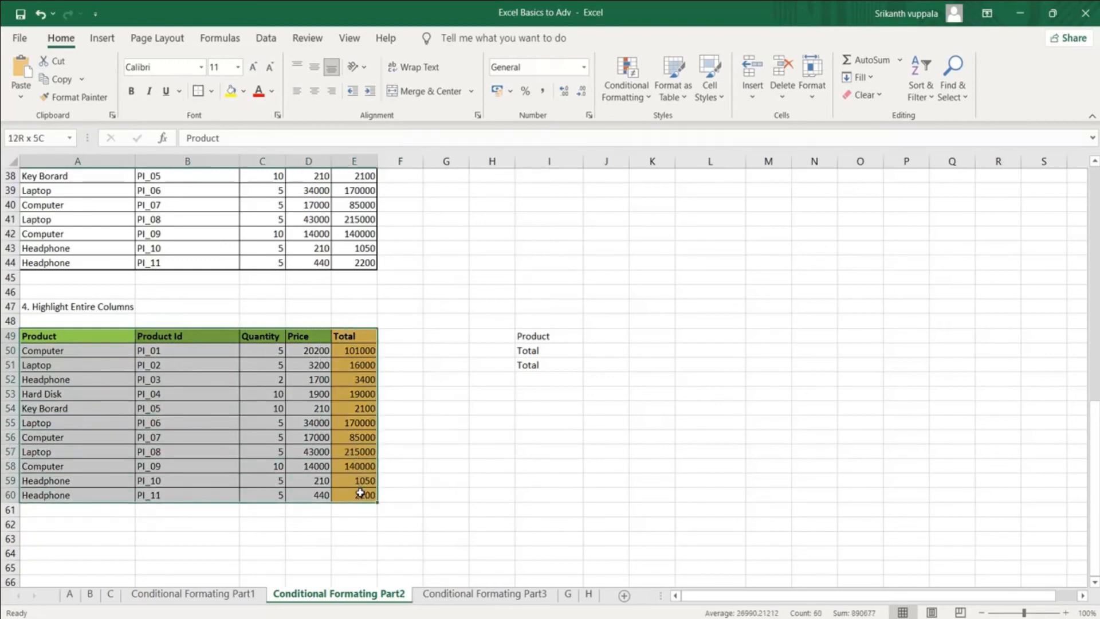
{"action": "left_click", "coordinate": [634, 99]}
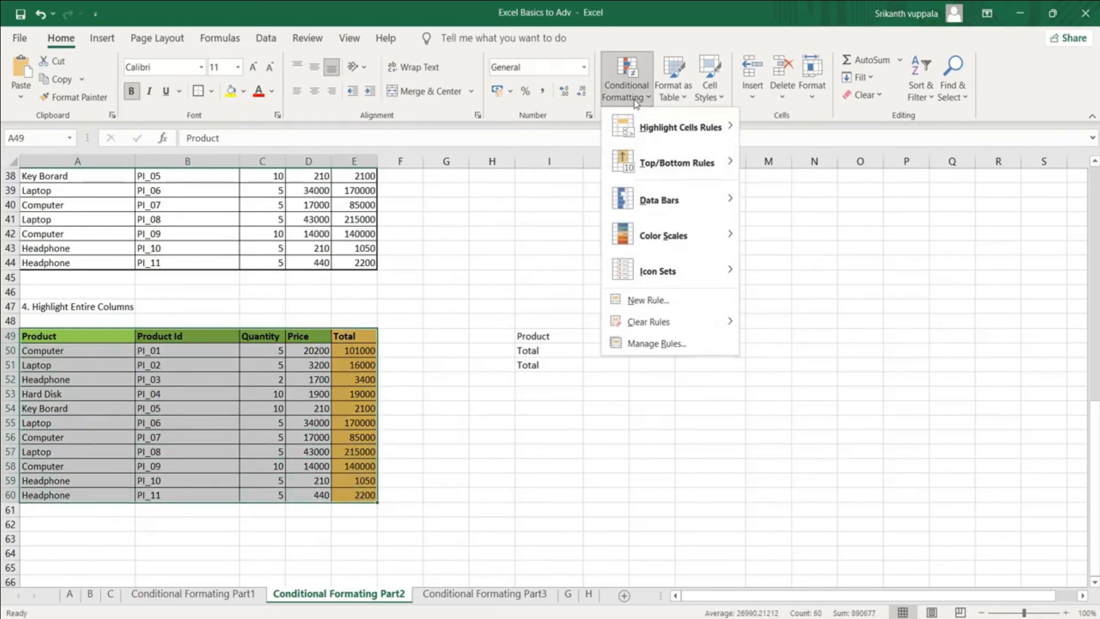
{"action": "left_click", "coordinate": [667, 349]}
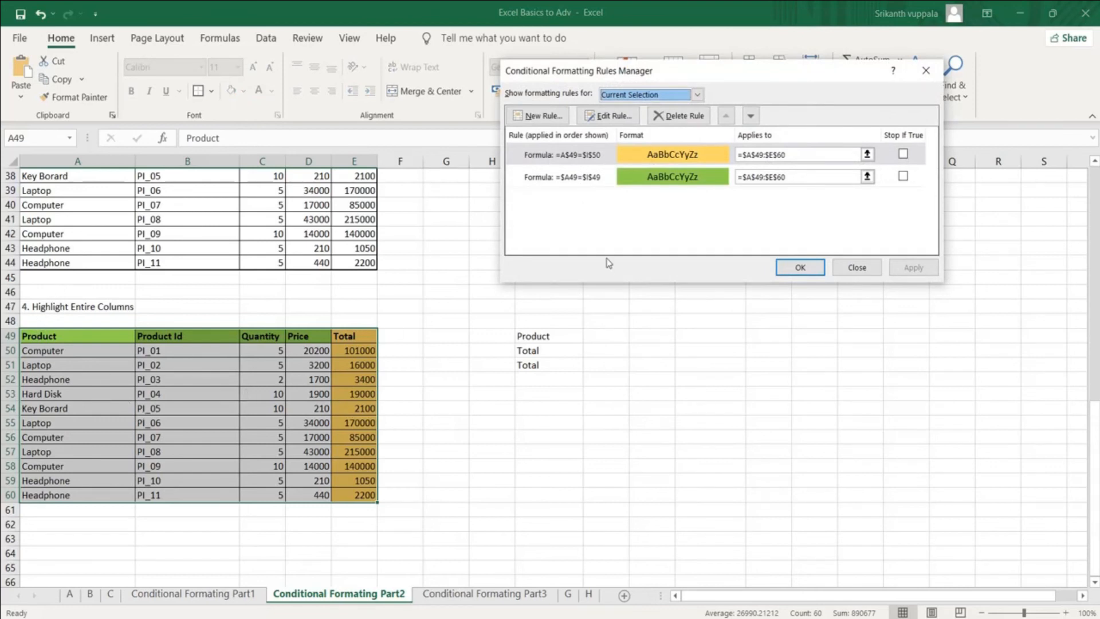
{"action": "left_click", "coordinate": [674, 160]}
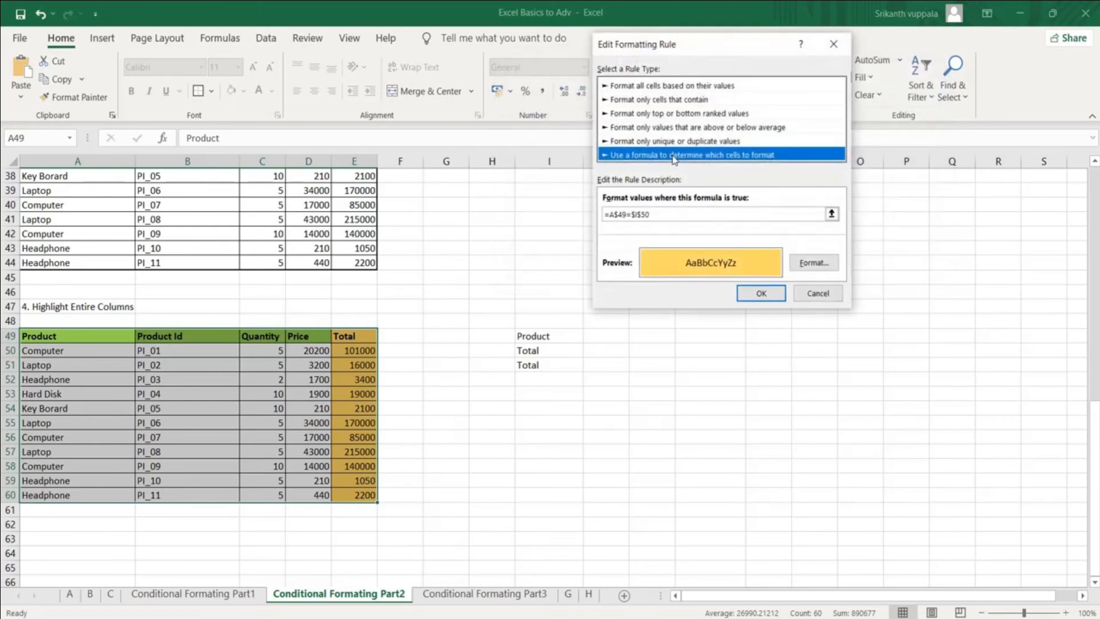
{"action": "left_click", "coordinate": [822, 263]}
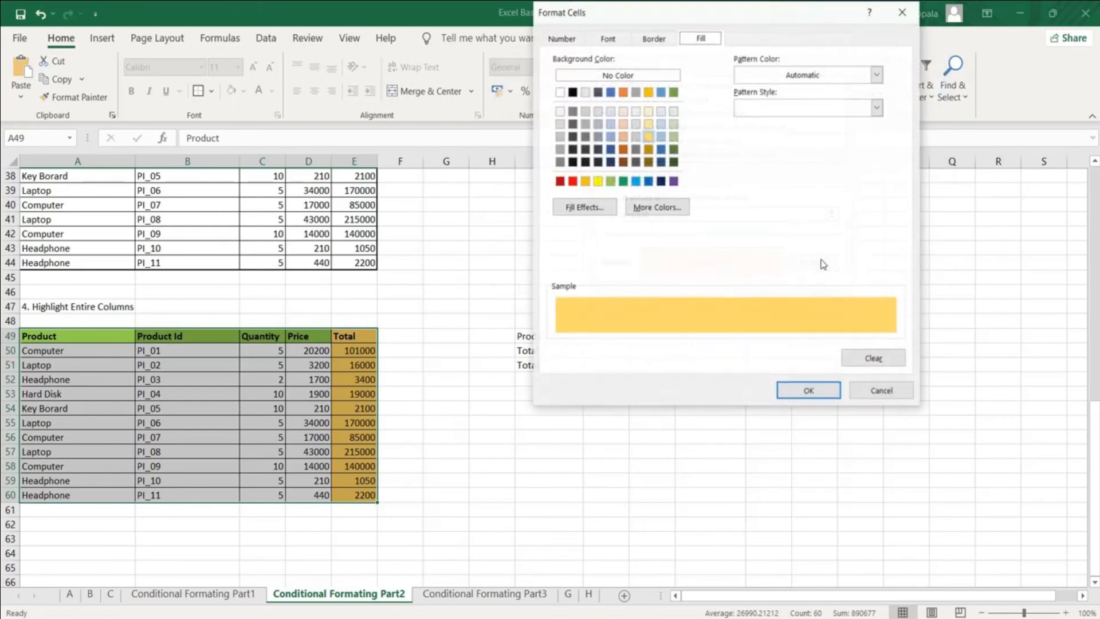
{"action": "left_click", "coordinate": [572, 182]}
{"action": "left_click", "coordinate": [814, 395]}
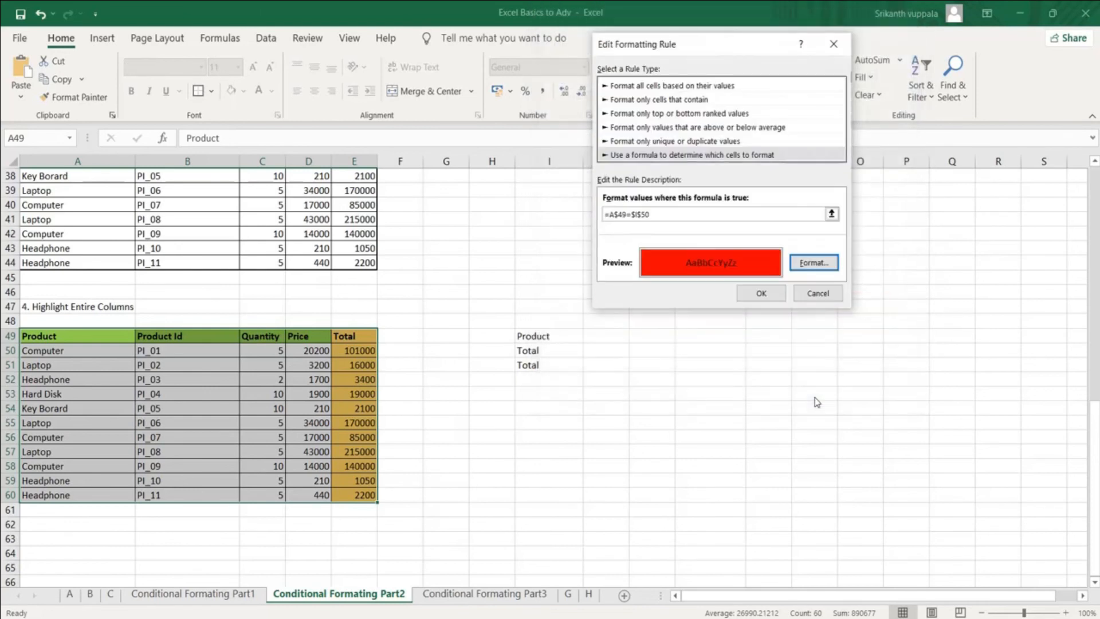
{"action": "left_click", "coordinate": [765, 292]}
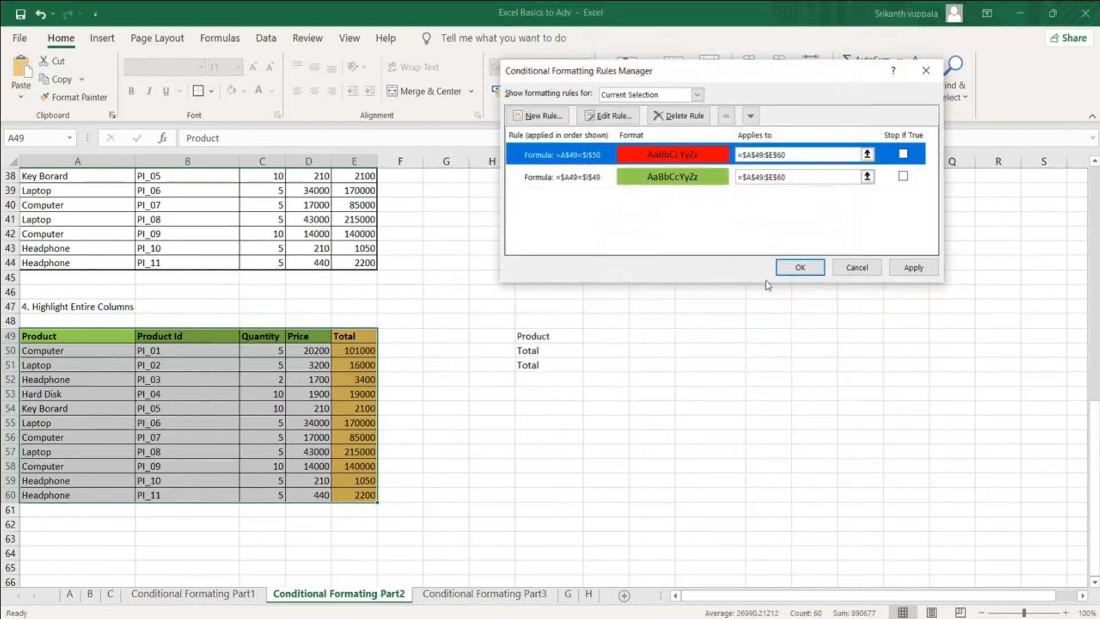
{"action": "left_click", "coordinate": [798, 268]}
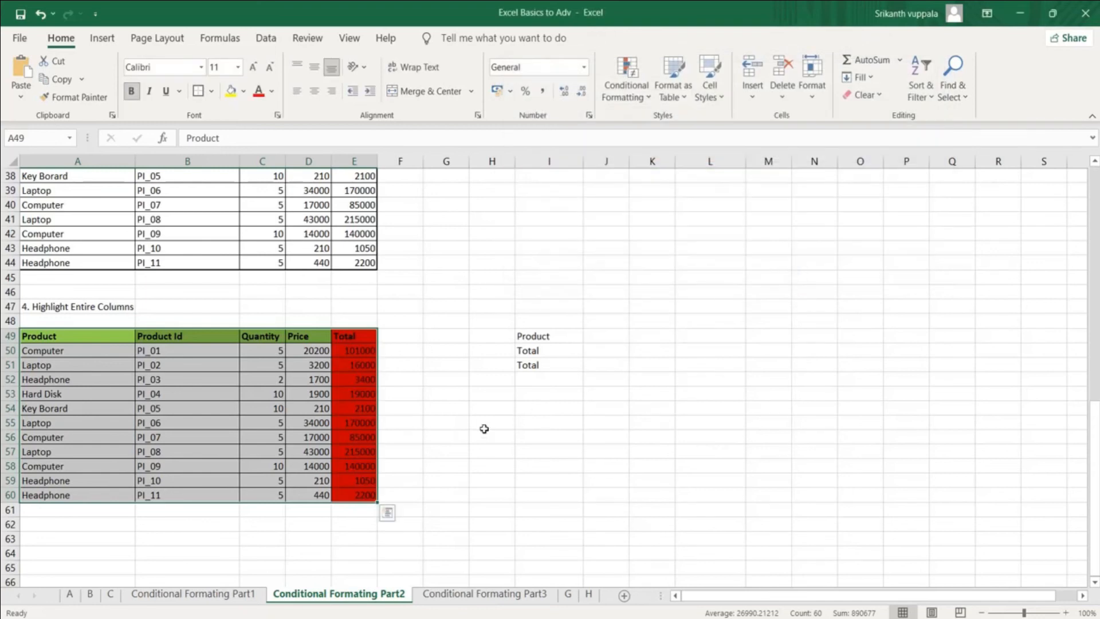
Step: Check the recoloured highlighting over the Total column, E49:E60
{"action": "left_click", "coordinate": [442, 449]}
{"action": "left_click_drag", "start_coordinate": [352, 336], "coordinate": [356, 494]}
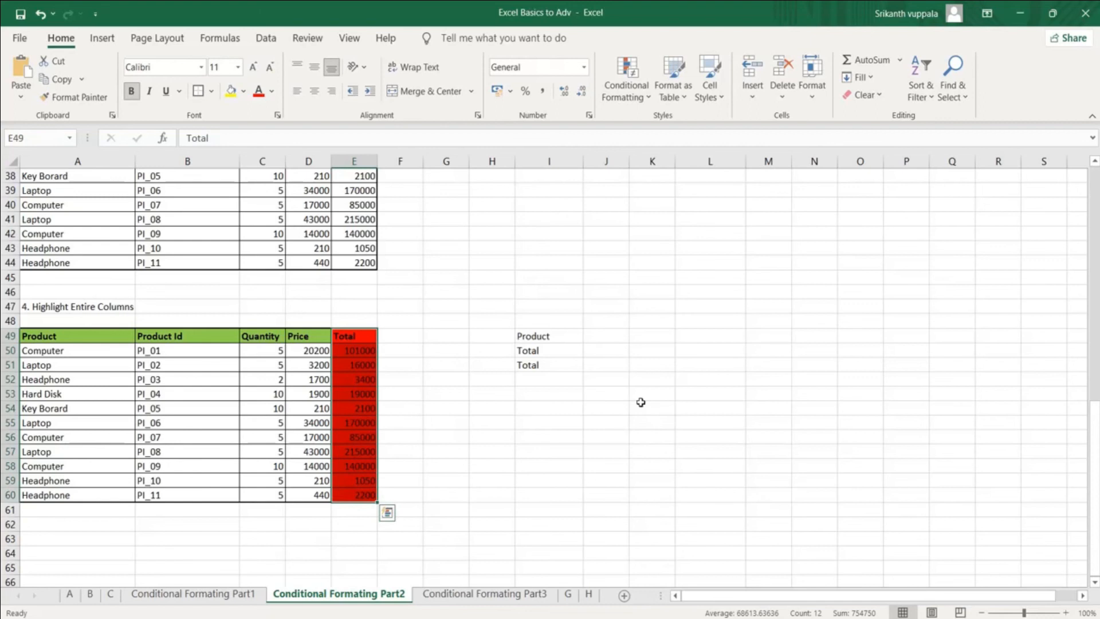
{"action": "left_click", "coordinate": [640, 402]}
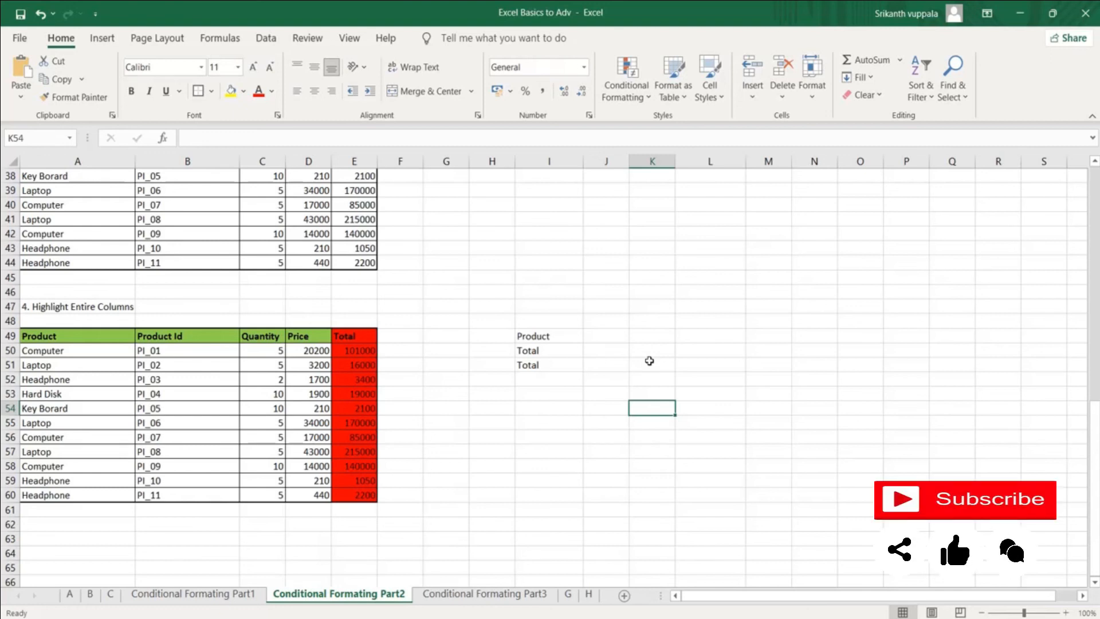
Step: Review the header choices offered by the drop-down list in I35 without changing the selection
{"action": "left_click", "coordinate": [539, 367]}
{"action": "key", "text": "ctrl+Up"}
{"action": "key", "text": "ctrl+Up"}
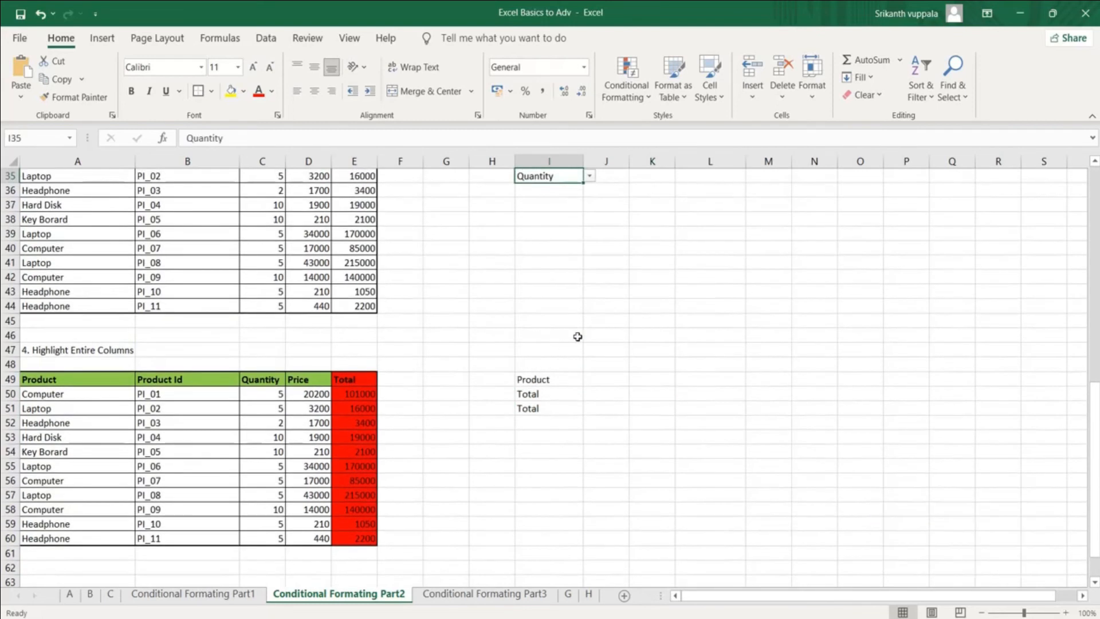
{"action": "left_click", "coordinate": [589, 176]}
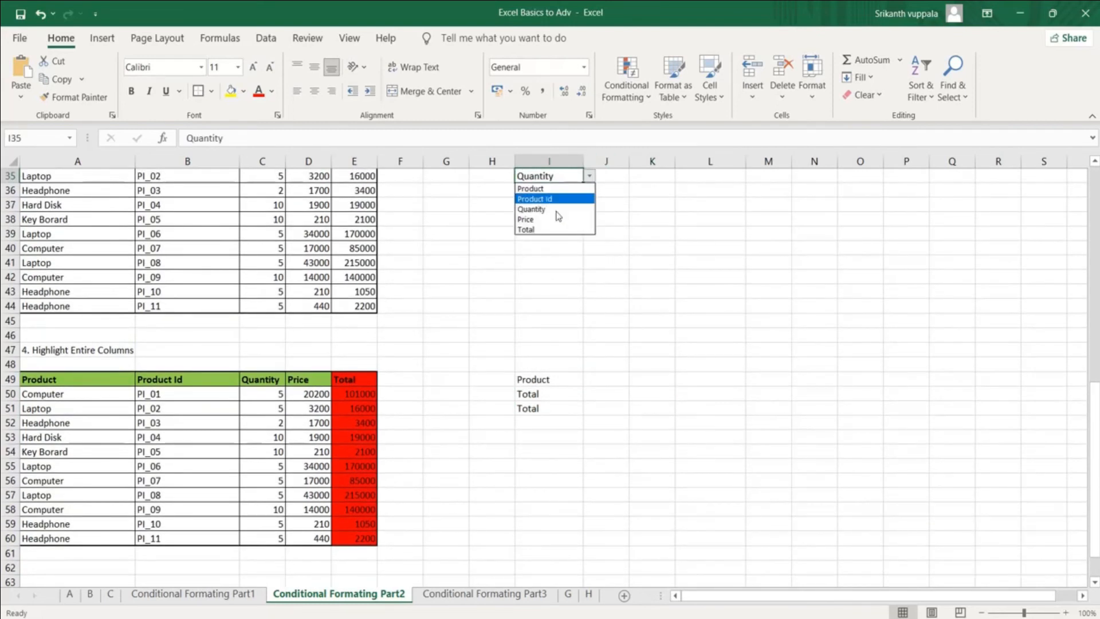
{"action": "key", "text": "Escape"}
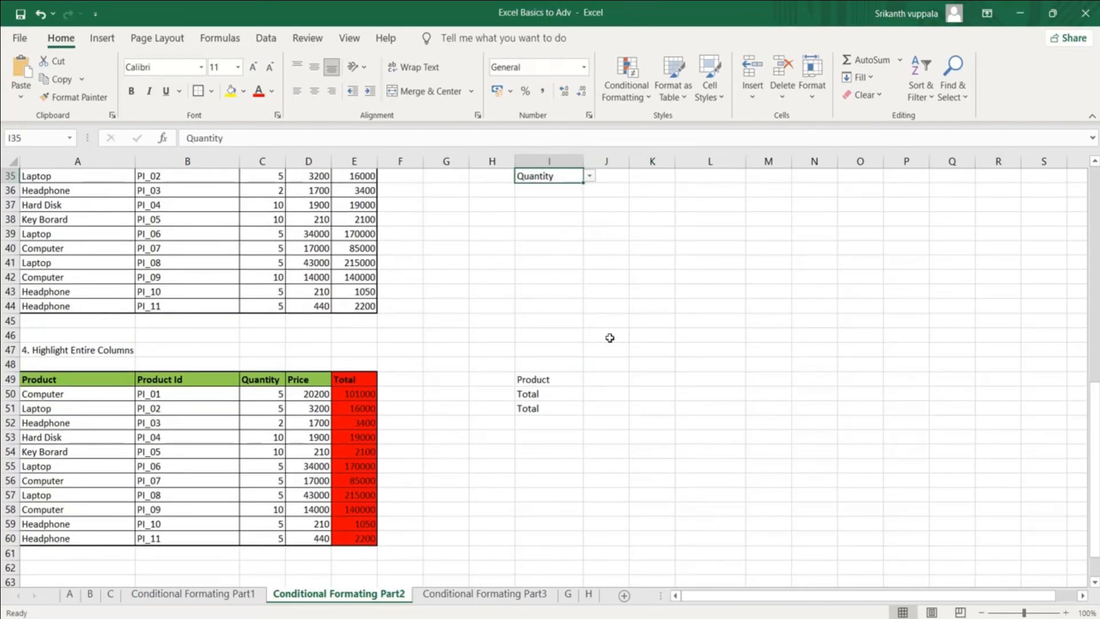
Step: Clear the typed selection entries from I49:I51 beside the Highlight Entire Columns table
{"action": "left_click", "coordinate": [61, 395]}
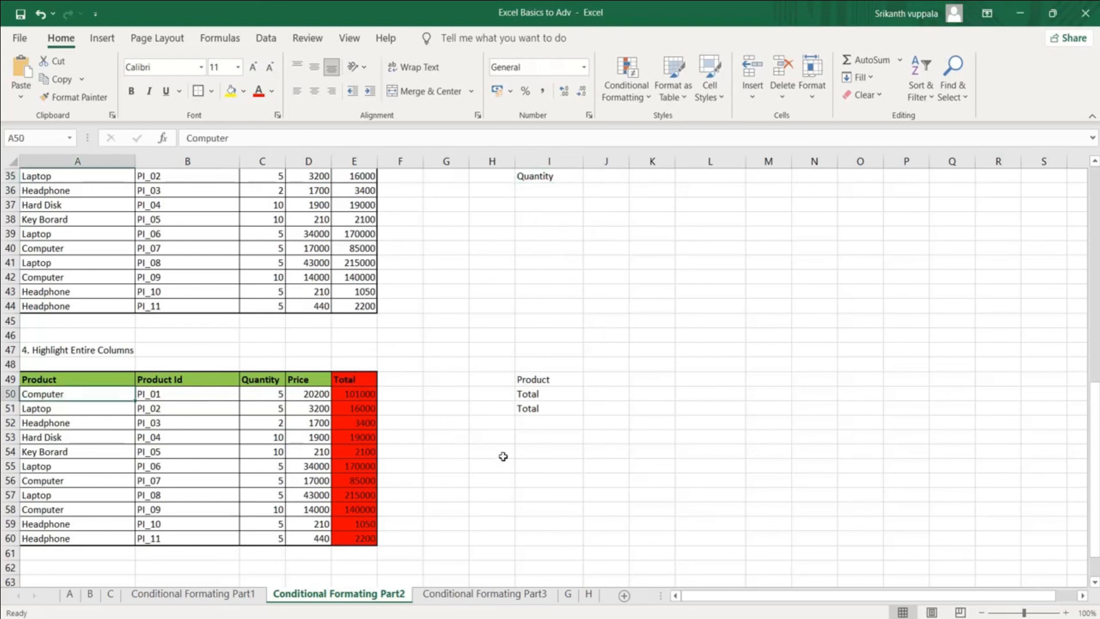
{"action": "left_click", "coordinate": [558, 377]}
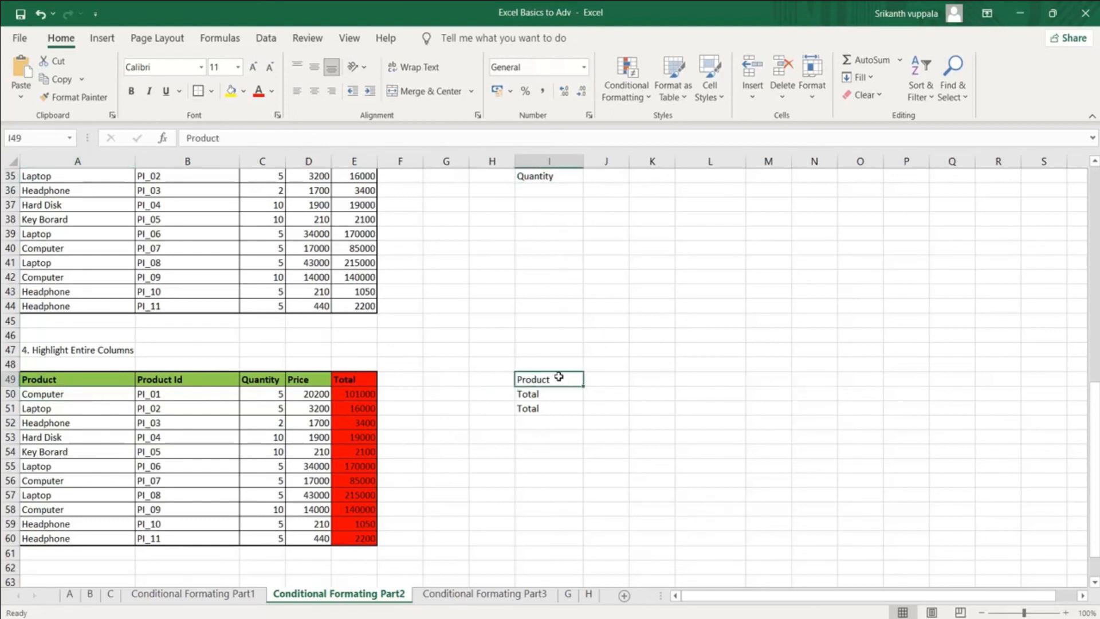
{"action": "key", "text": "shift+Down"}
{"action": "key", "text": "shift+Down"}
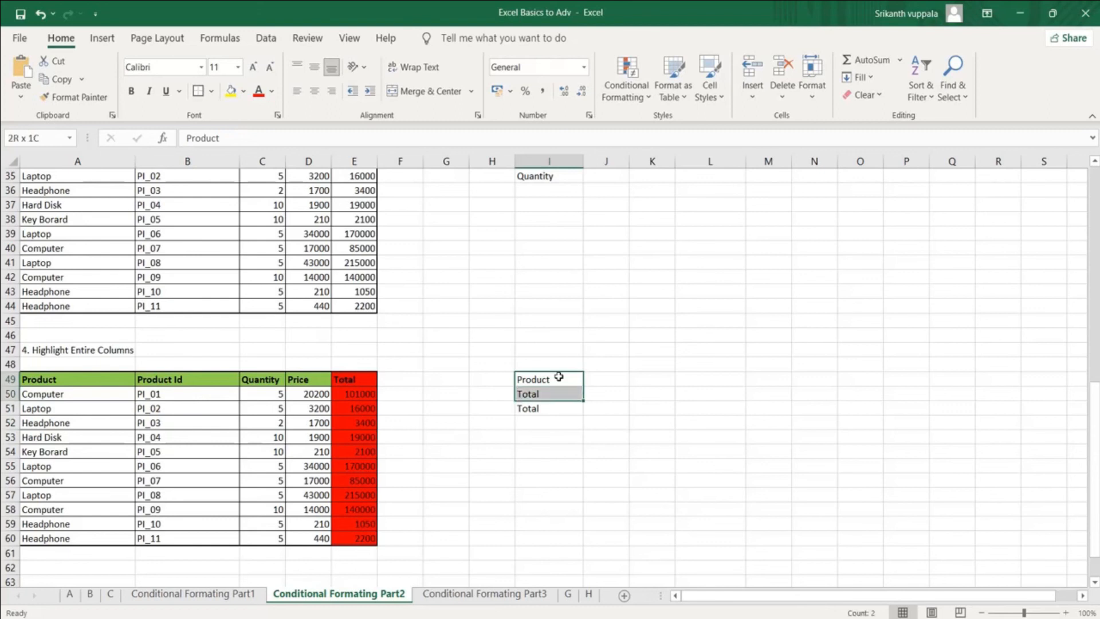
{"action": "key", "text": "Delete"}
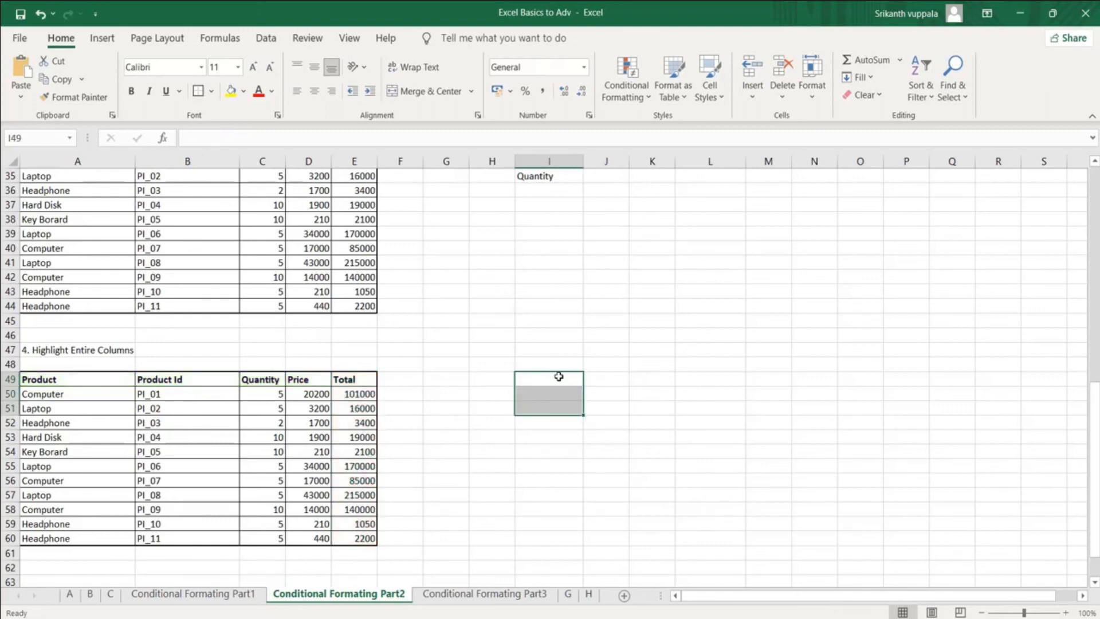
Step: Add a drop-down list to I49 using List data validation with the product names in A50:A60 as source
{"action": "left_click", "coordinate": [551, 376]}
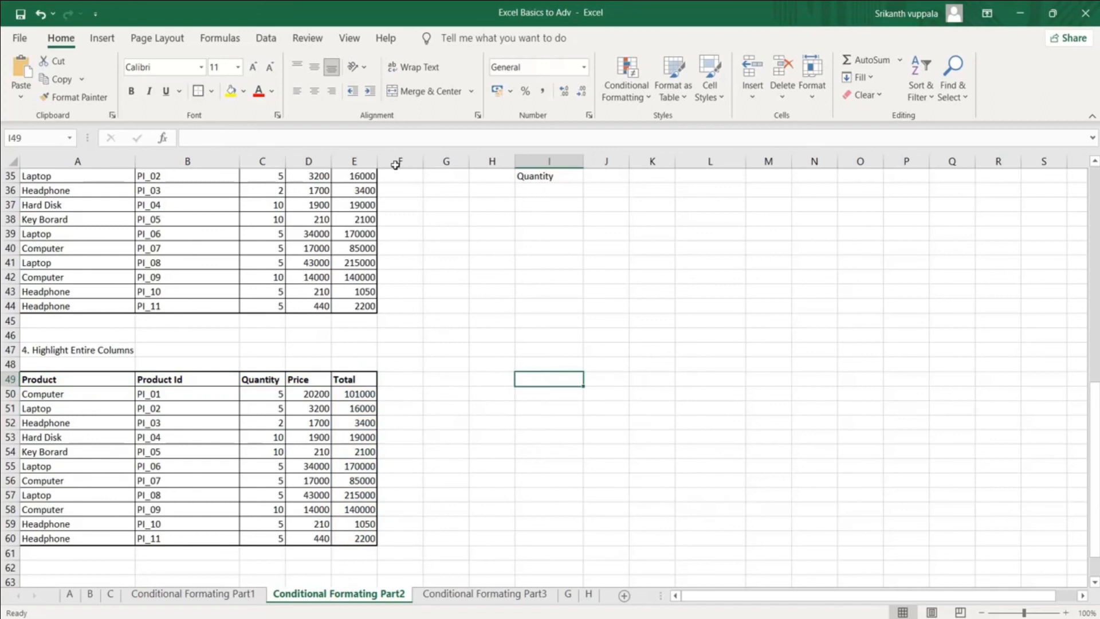
{"action": "left_click", "coordinate": [256, 39]}
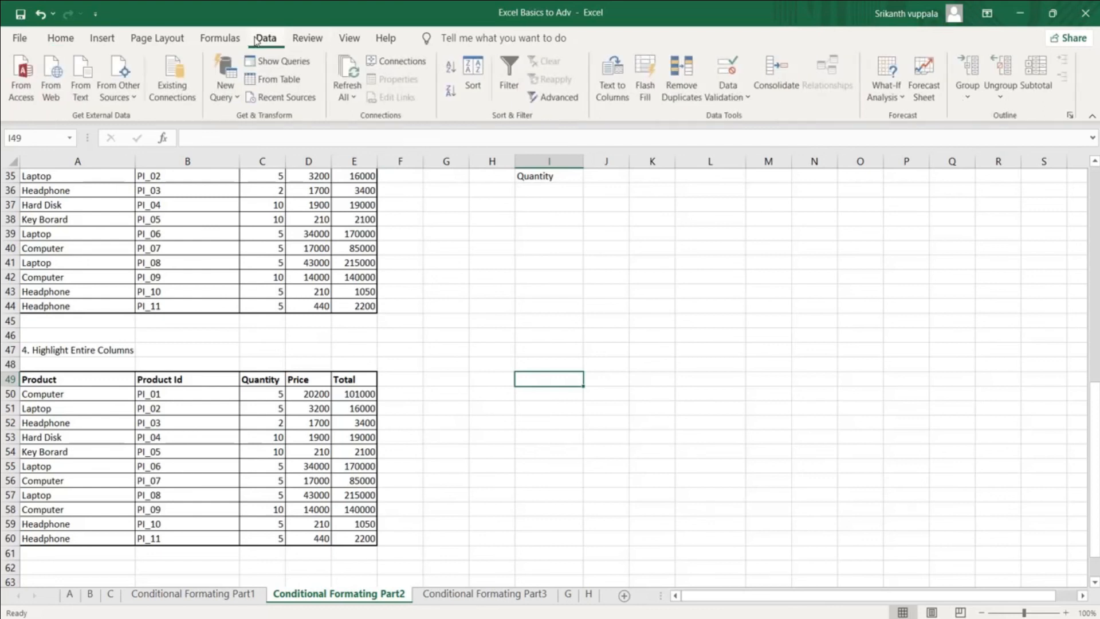
{"action": "left_click", "coordinate": [727, 100]}
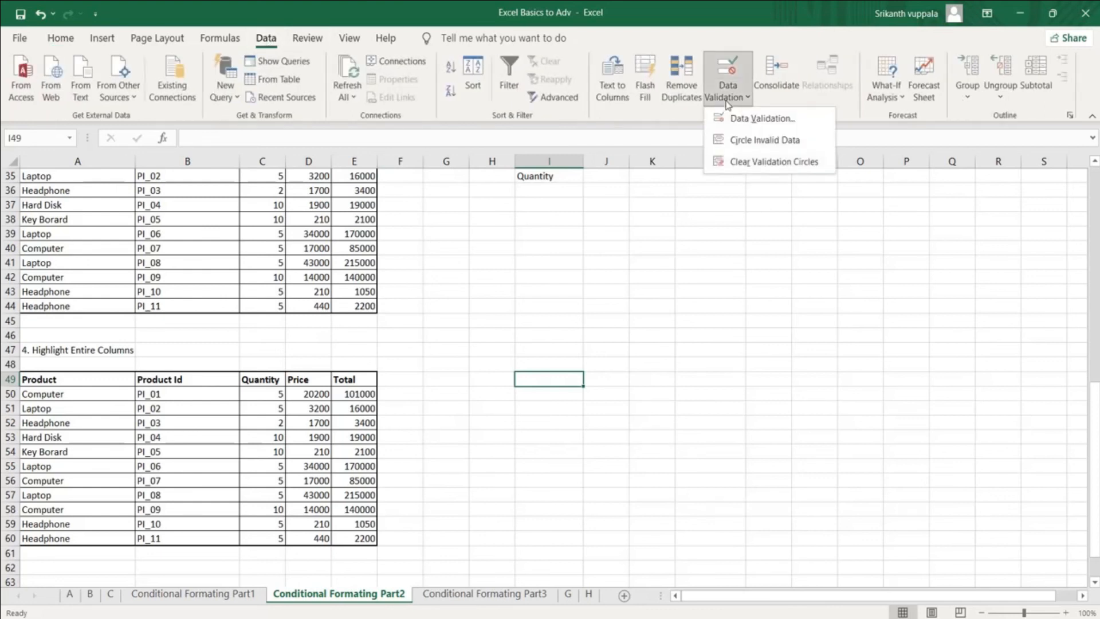
{"action": "left_click", "coordinate": [735, 118]}
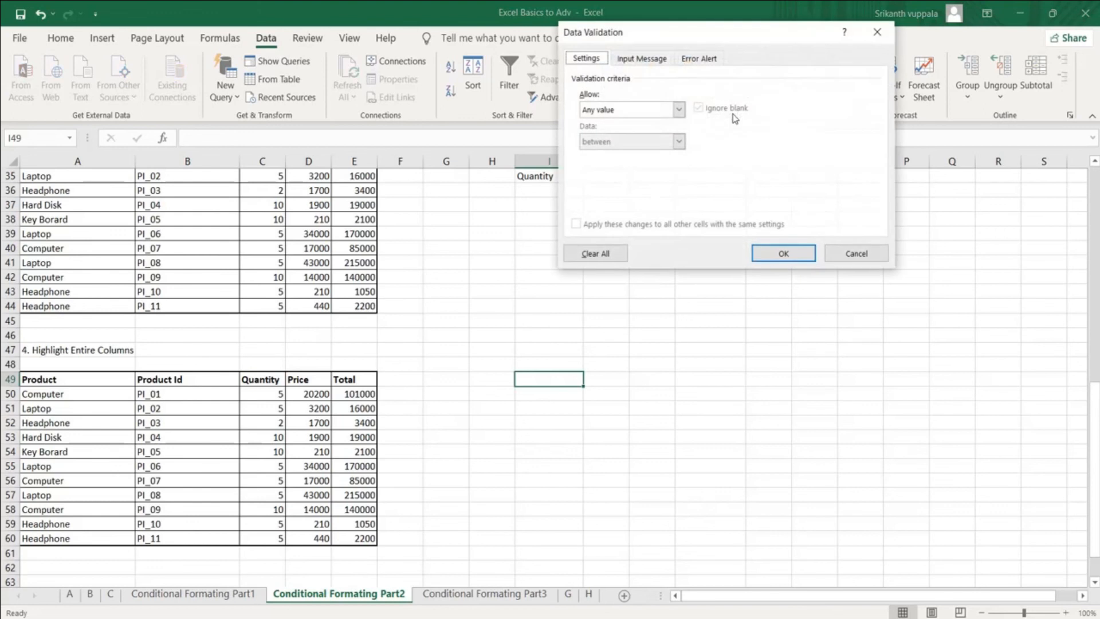
{"action": "left_click", "coordinate": [677, 110]}
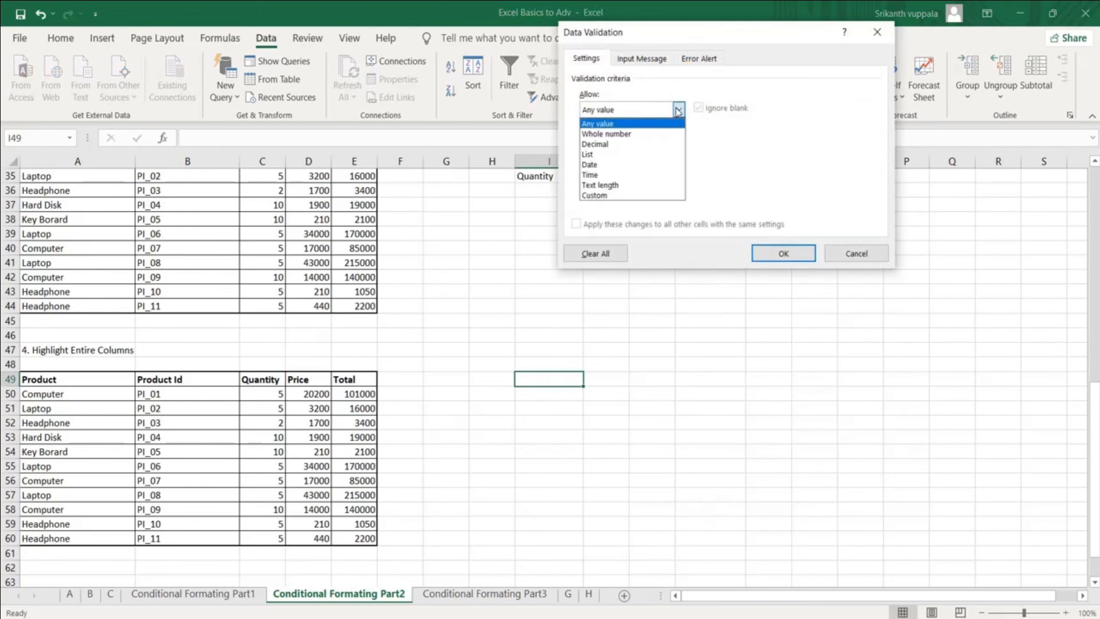
{"action": "left_click", "coordinate": [595, 154]}
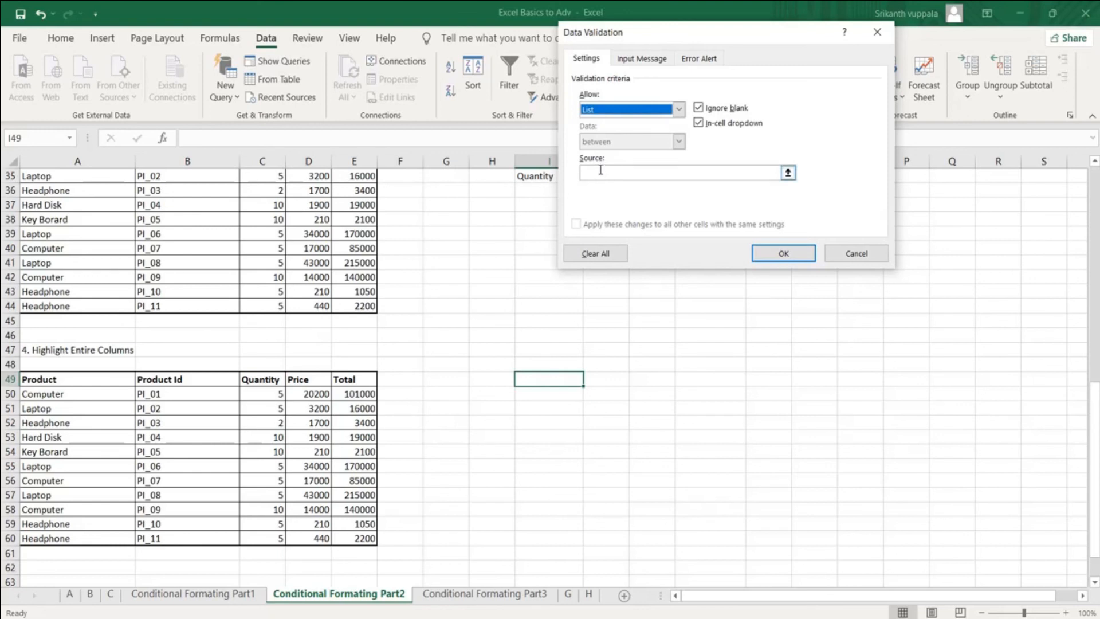
{"action": "left_click", "coordinate": [600, 172]}
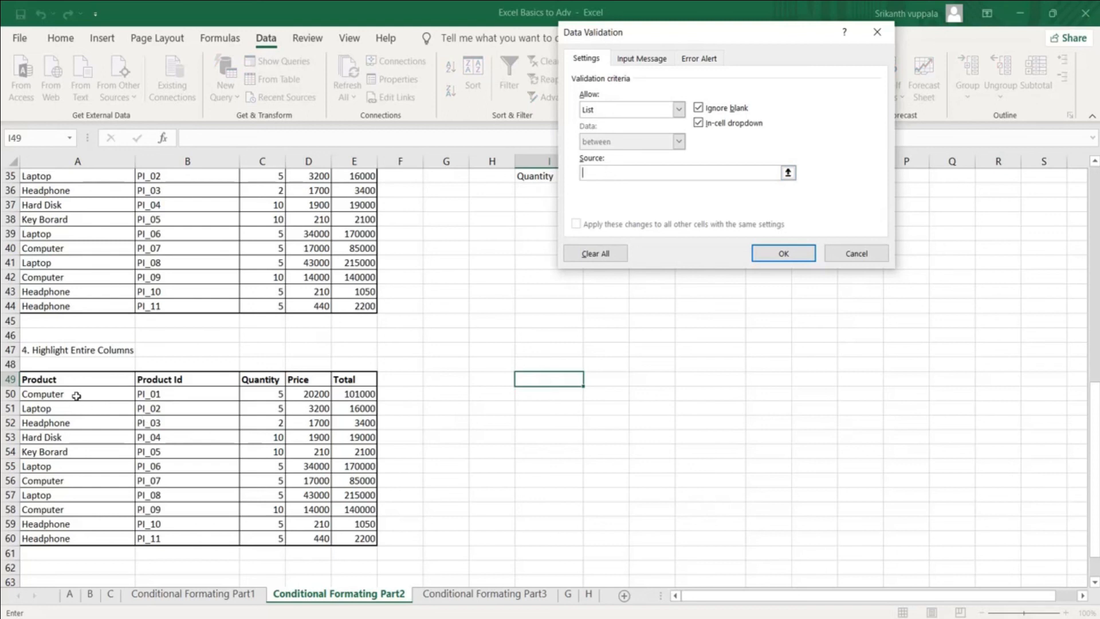
{"action": "left_click_drag", "start_coordinate": [63, 394], "coordinate": [54, 535]}
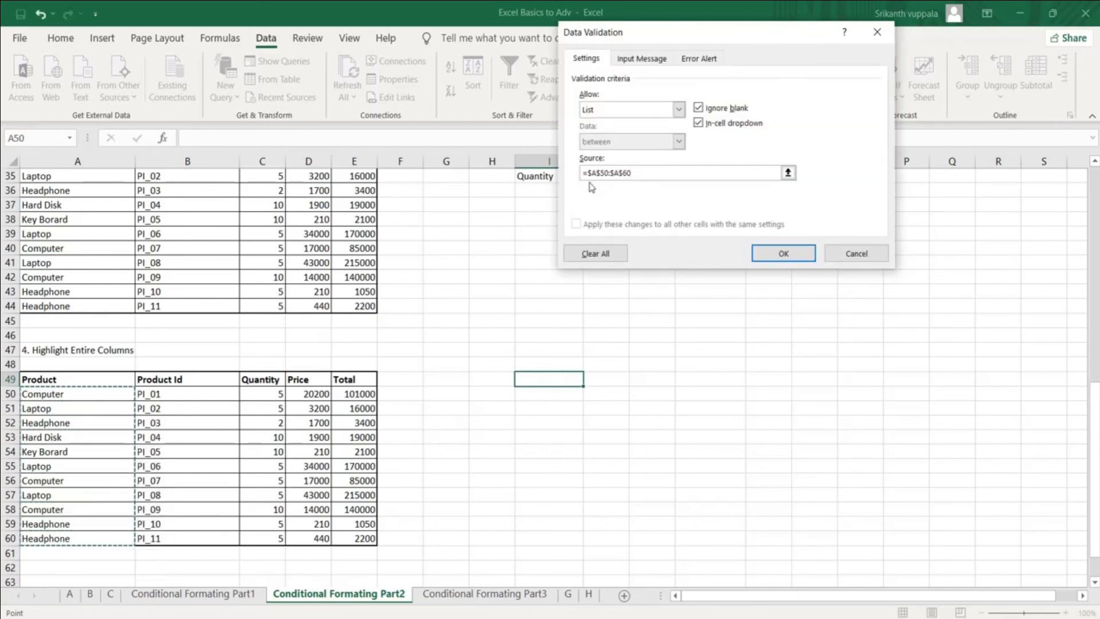
{"action": "left_click", "coordinate": [758, 253]}
{"action": "left_click", "coordinate": [603, 452]}
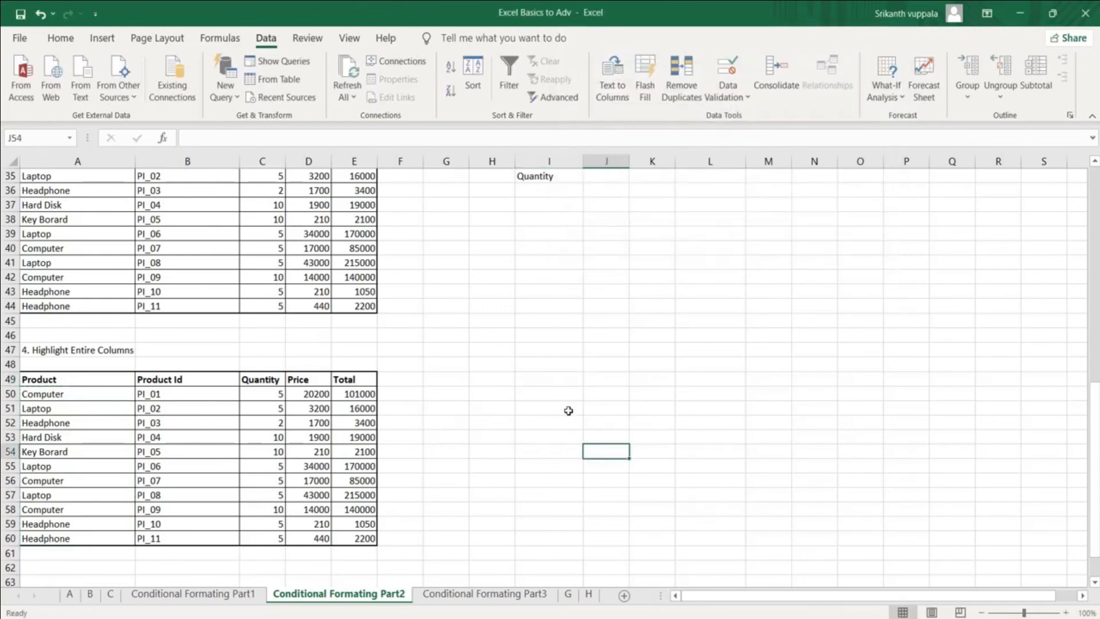
Step: Test the row highlighting by choosing Computer, Laptop and finally Hard Disk from the list in I49
{"action": "left_click", "coordinate": [548, 379]}
{"action": "left_click", "coordinate": [590, 379]}
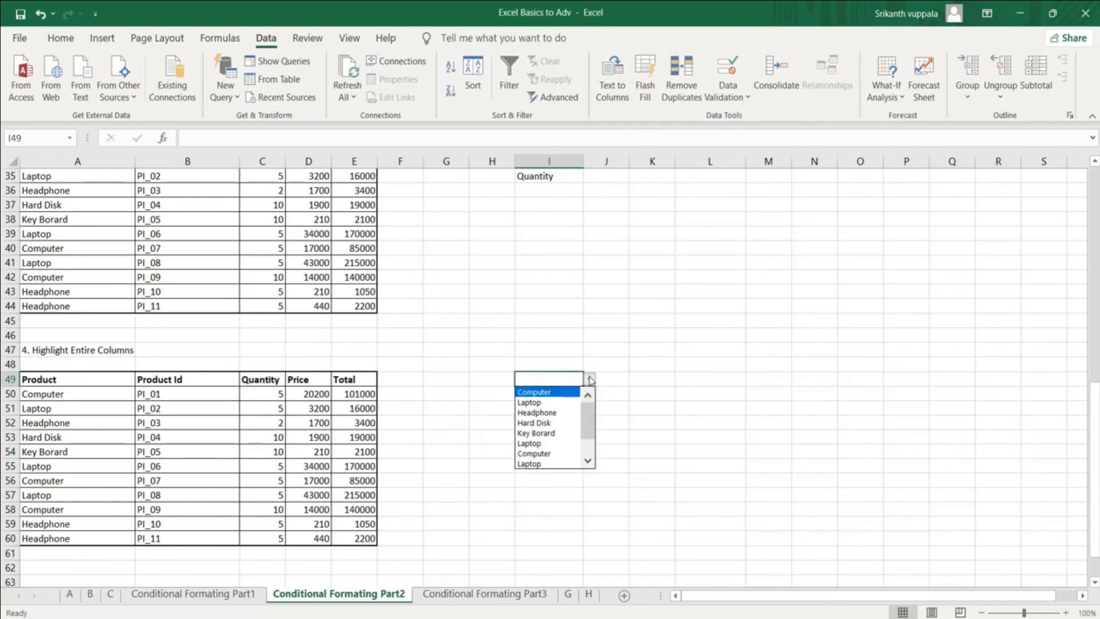
{"action": "left_click", "coordinate": [533, 392]}
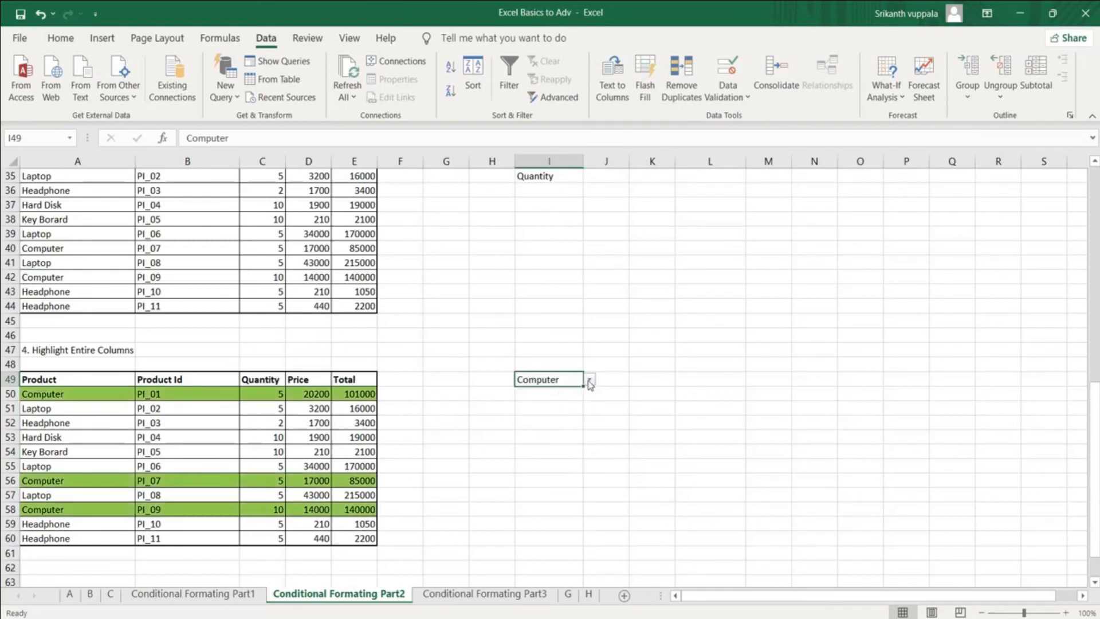
{"action": "left_click", "coordinate": [590, 380]}
{"action": "left_click", "coordinate": [559, 401]}
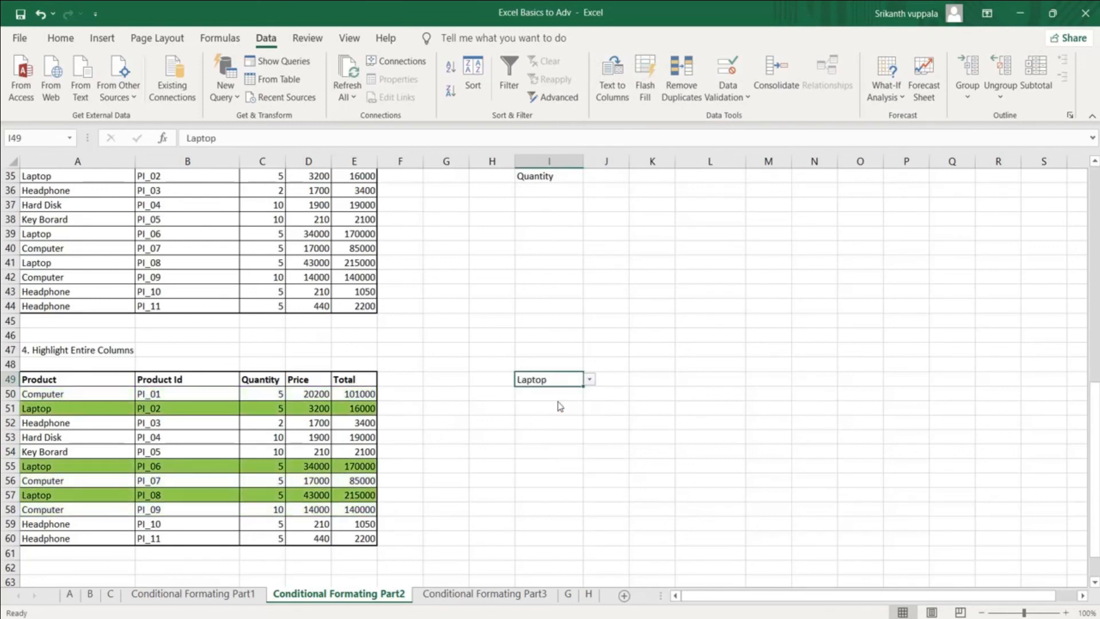
{"action": "left_click", "coordinate": [589, 381]}
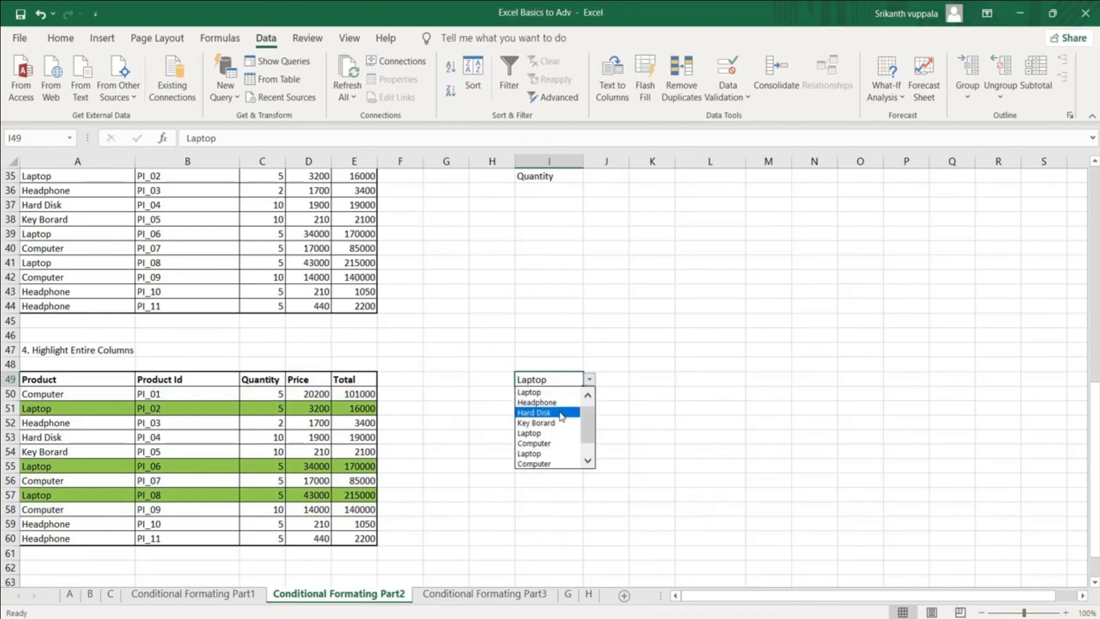
{"action": "left_click", "coordinate": [562, 418]}
Step: Add a drop-down list to I50 using List data validation with the column headers in A49:E49 as source
{"action": "left_click", "coordinate": [552, 398]}
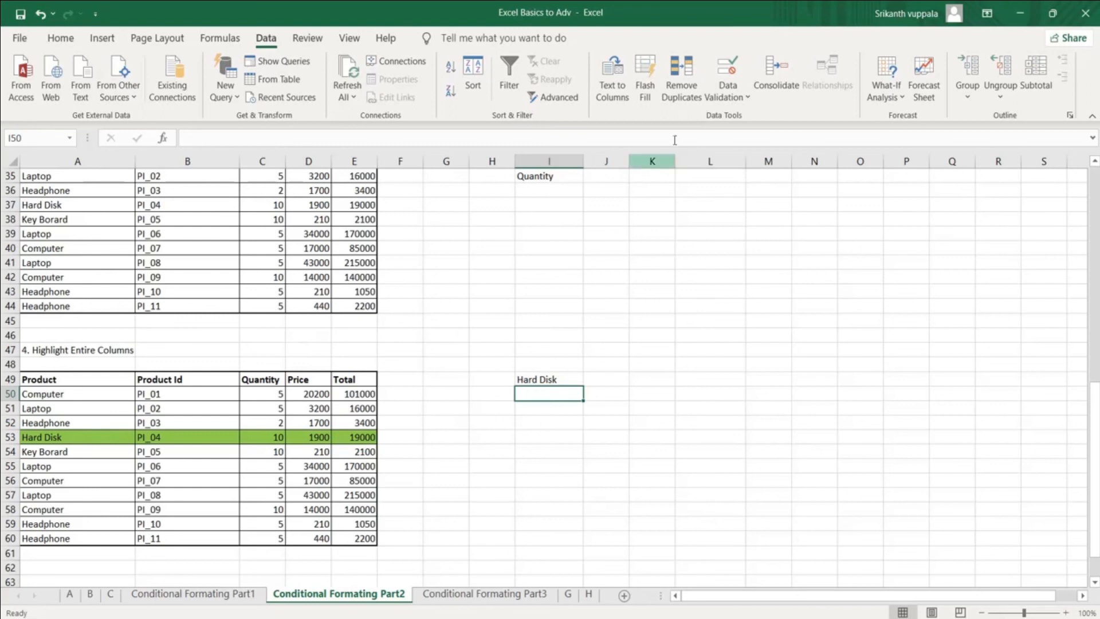
{"action": "left_click", "coordinate": [726, 94]}
{"action": "left_click", "coordinate": [738, 116]}
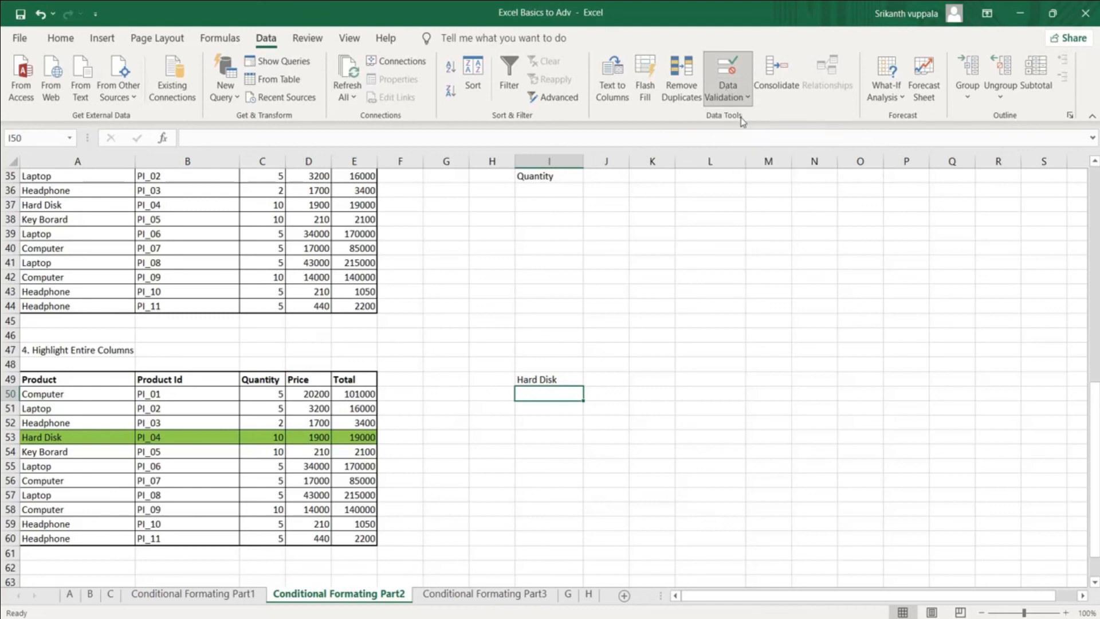
{"action": "left_click", "coordinate": [678, 109]}
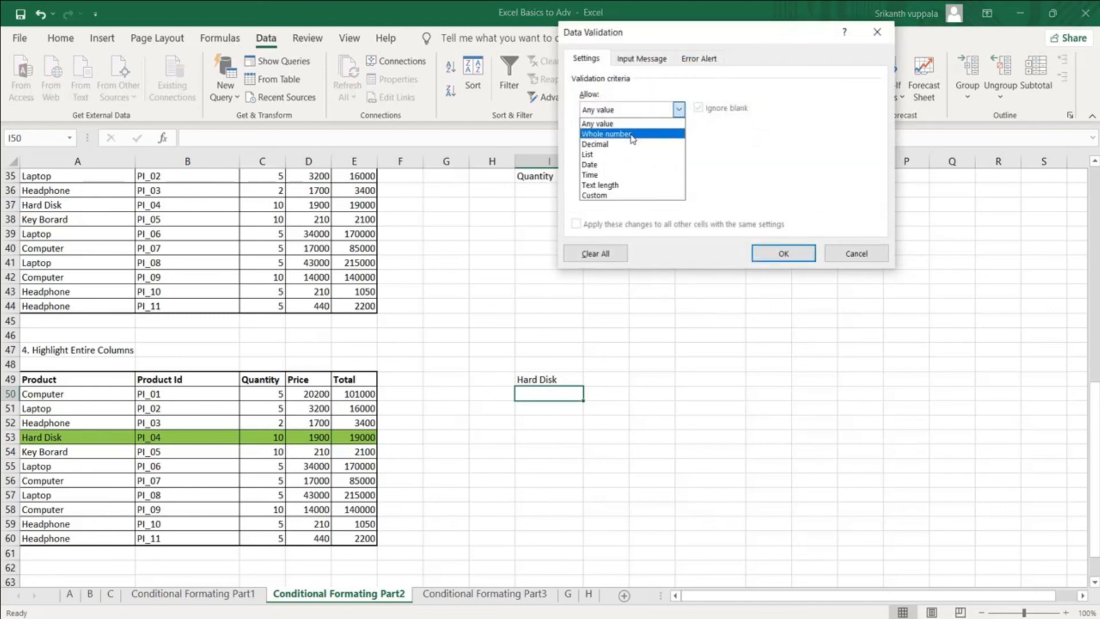
{"action": "left_click", "coordinate": [588, 154]}
{"action": "left_click", "coordinate": [607, 172]}
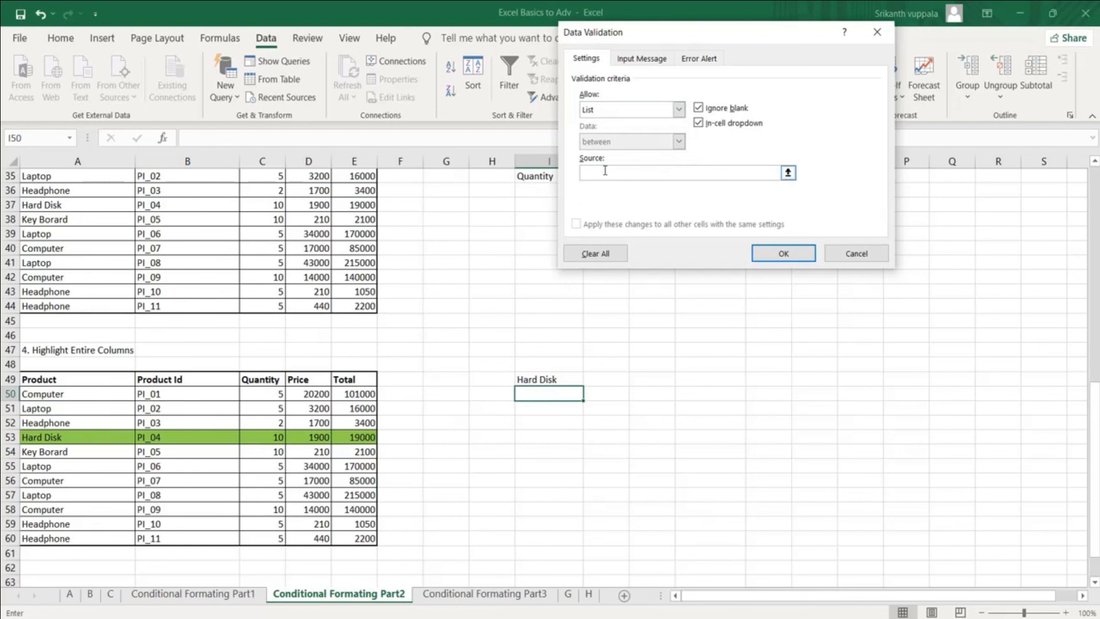
{"action": "left_click_drag", "start_coordinate": [35, 380], "coordinate": [358, 379]}
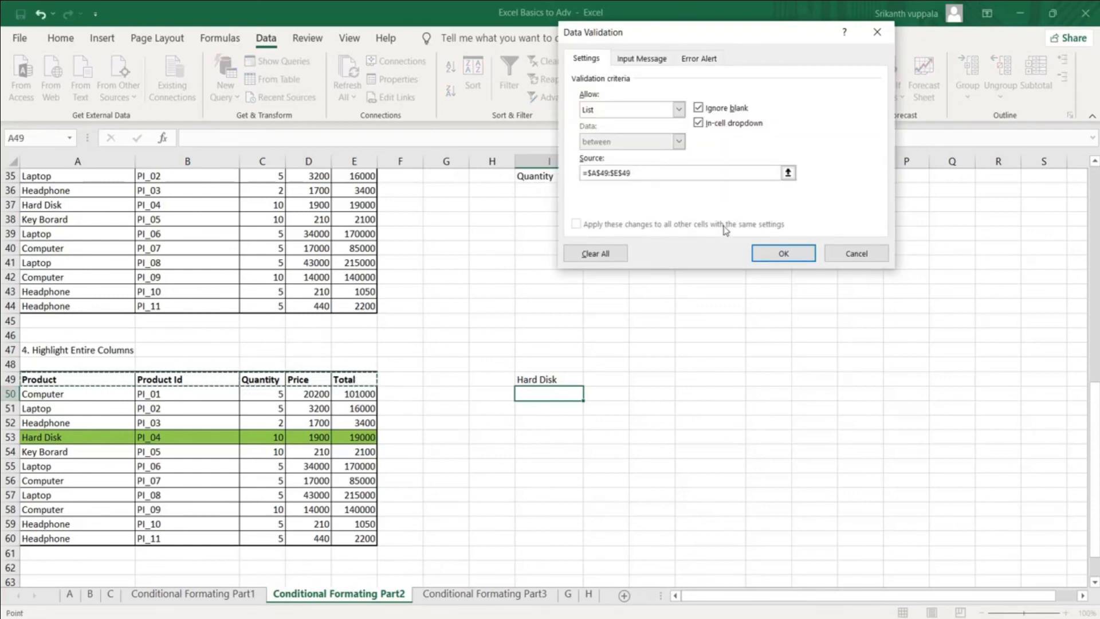
{"action": "left_click", "coordinate": [786, 253]}
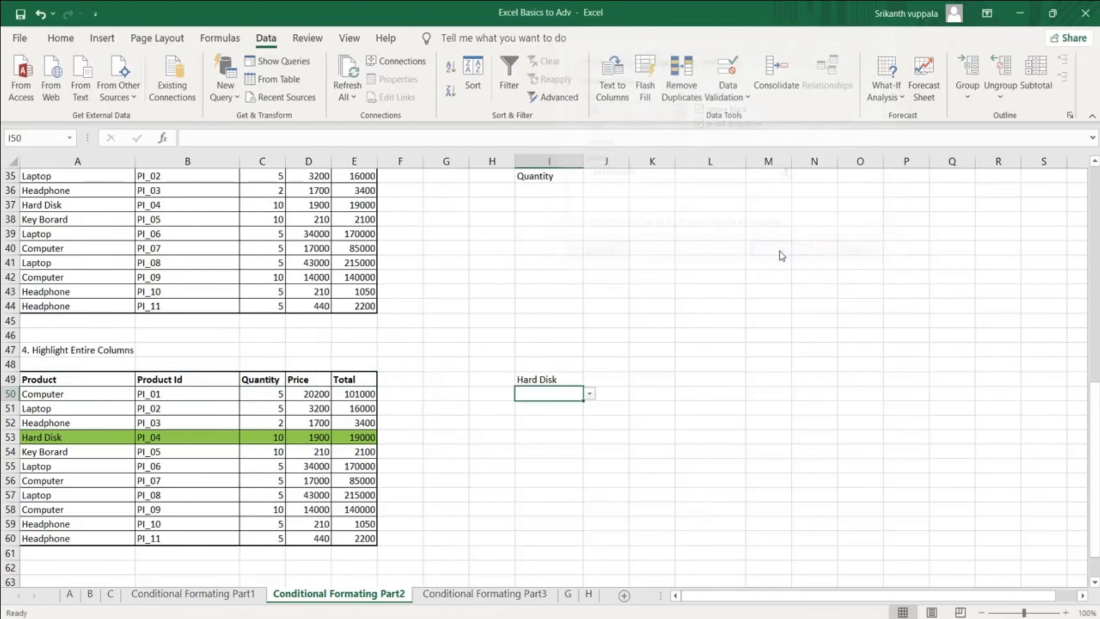
Step: Test the column highlighting by choosing Total and then Price from the list in I50
{"action": "left_click", "coordinate": [588, 395]}
{"action": "left_click", "coordinate": [539, 447]}
{"action": "left_click", "coordinate": [589, 393]}
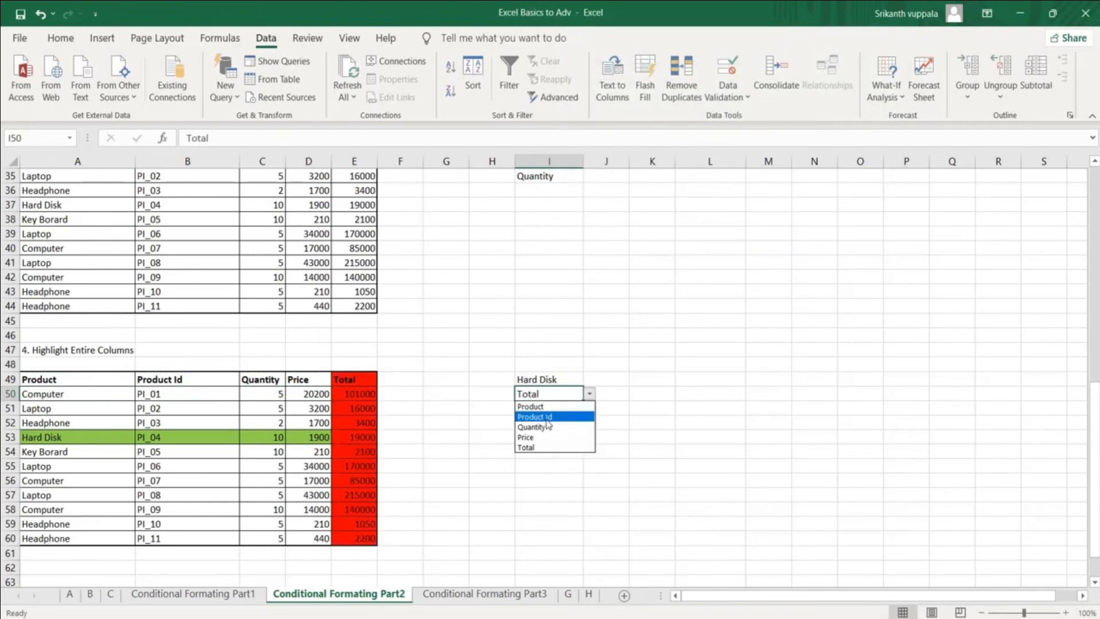
{"action": "left_click", "coordinate": [538, 437]}
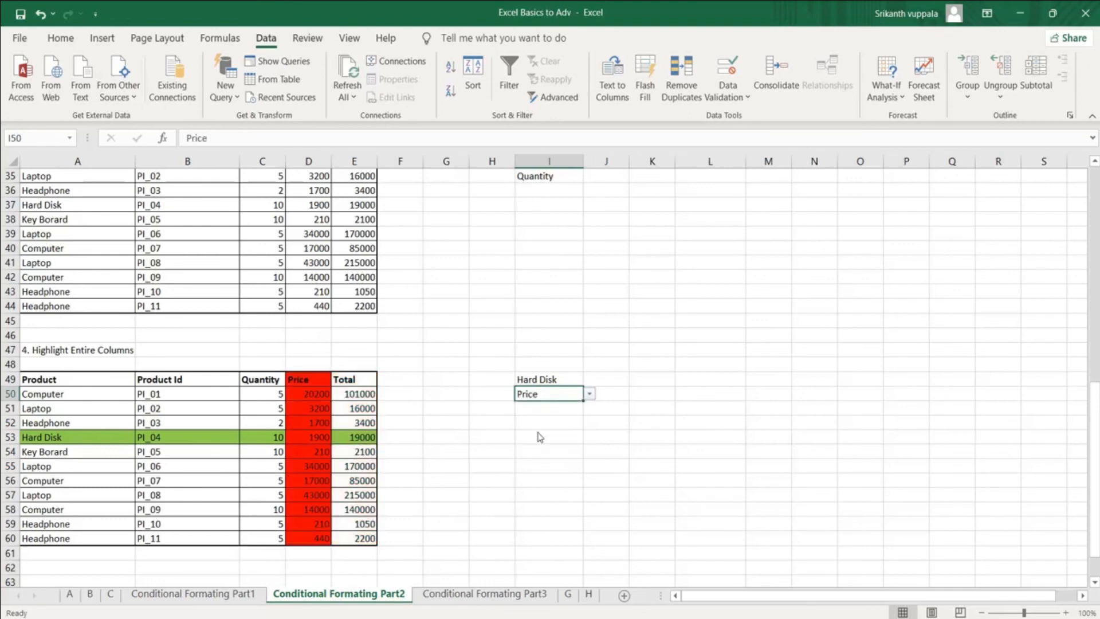
{"action": "left_click", "coordinate": [617, 412]}
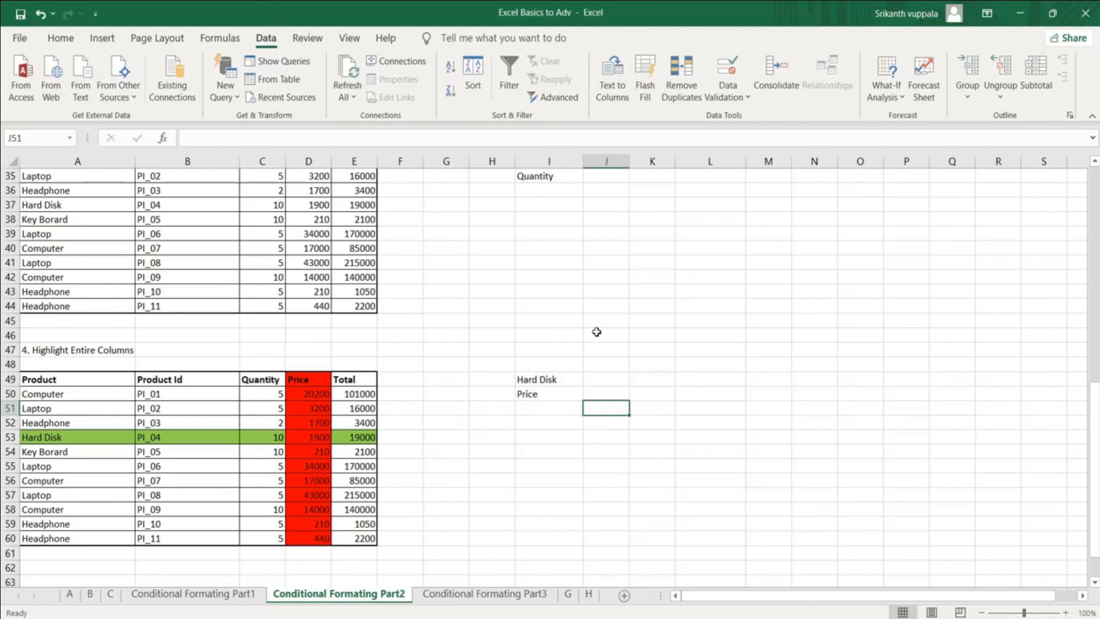
{"action": "scroll", "coordinate": [597, 332], "scroll_direction": "down", "scroll_amount": 1}
{"action": "left_click", "coordinate": [709, 567]}
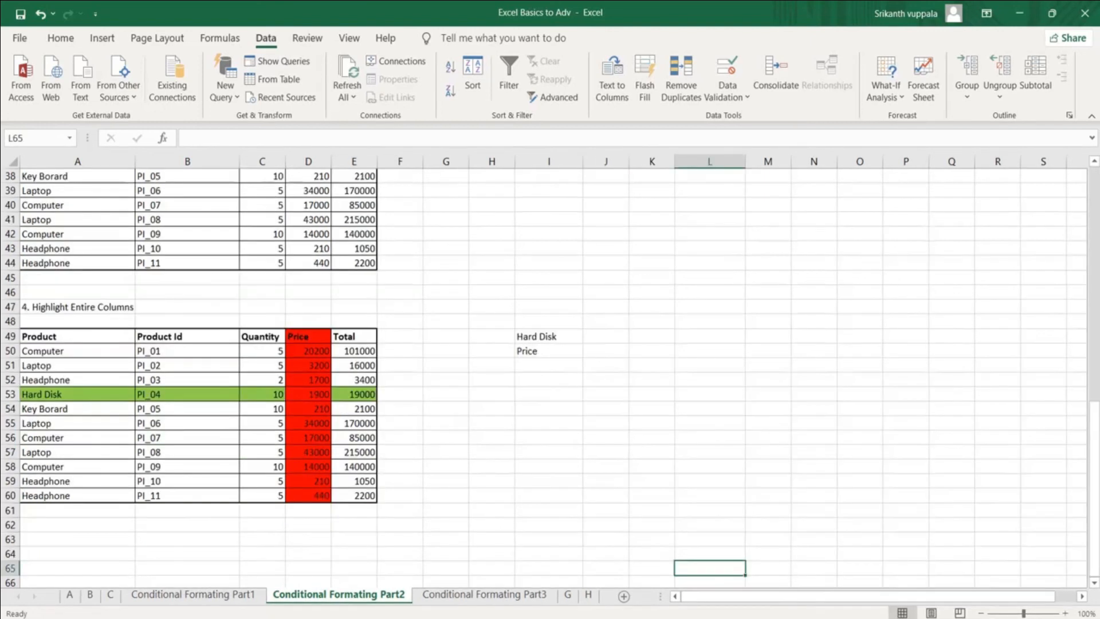